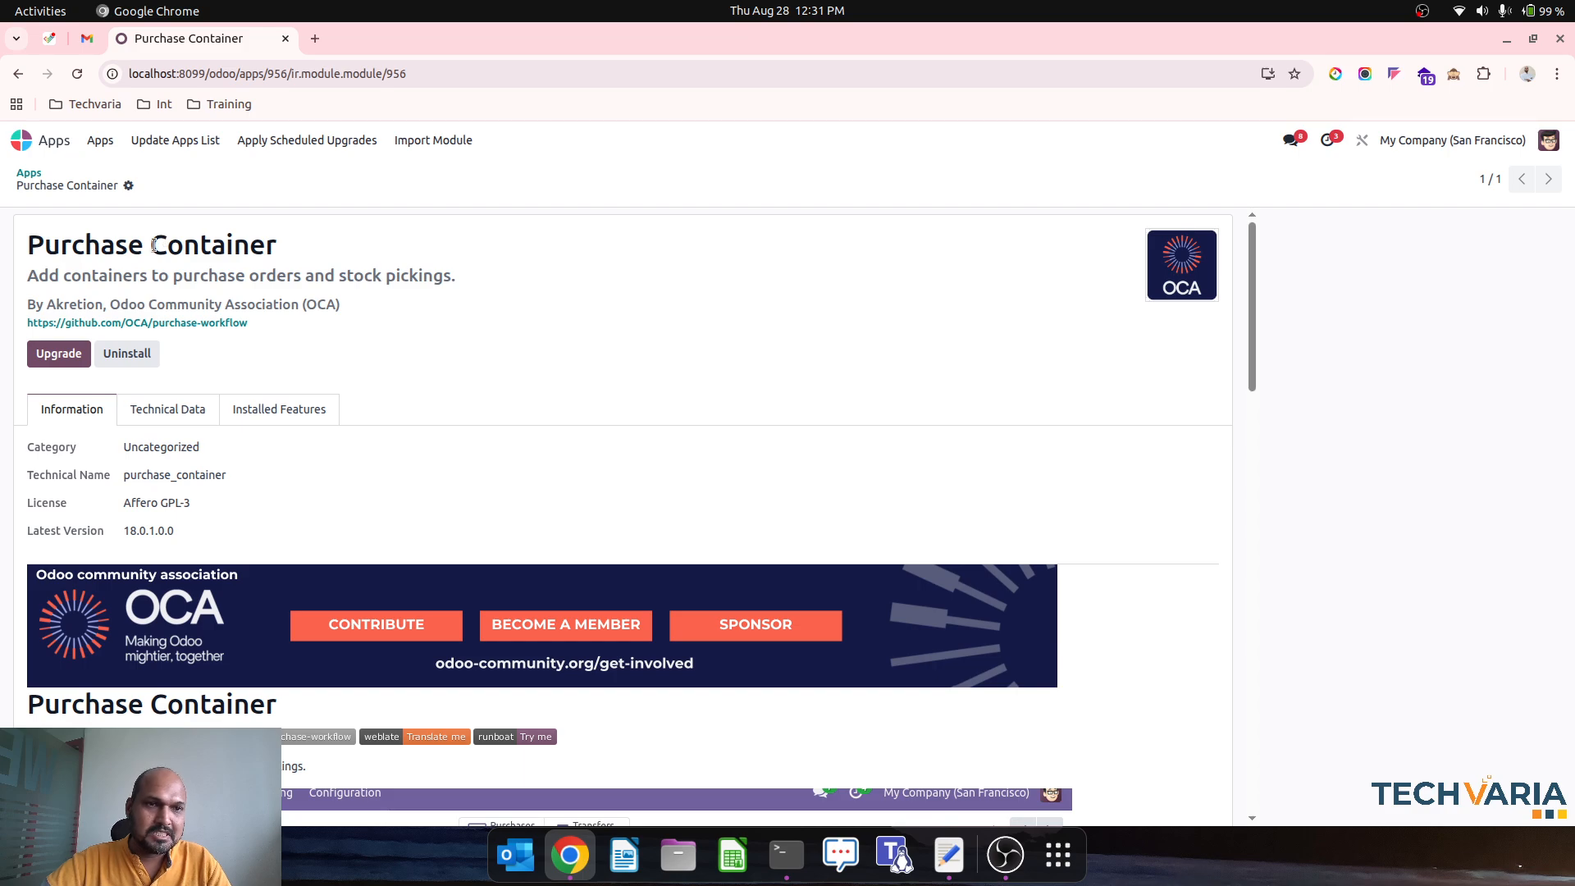
Review the Purchase Container module's description page, including its sample container form, receipts and purchase orders.
triple_click(154, 244)
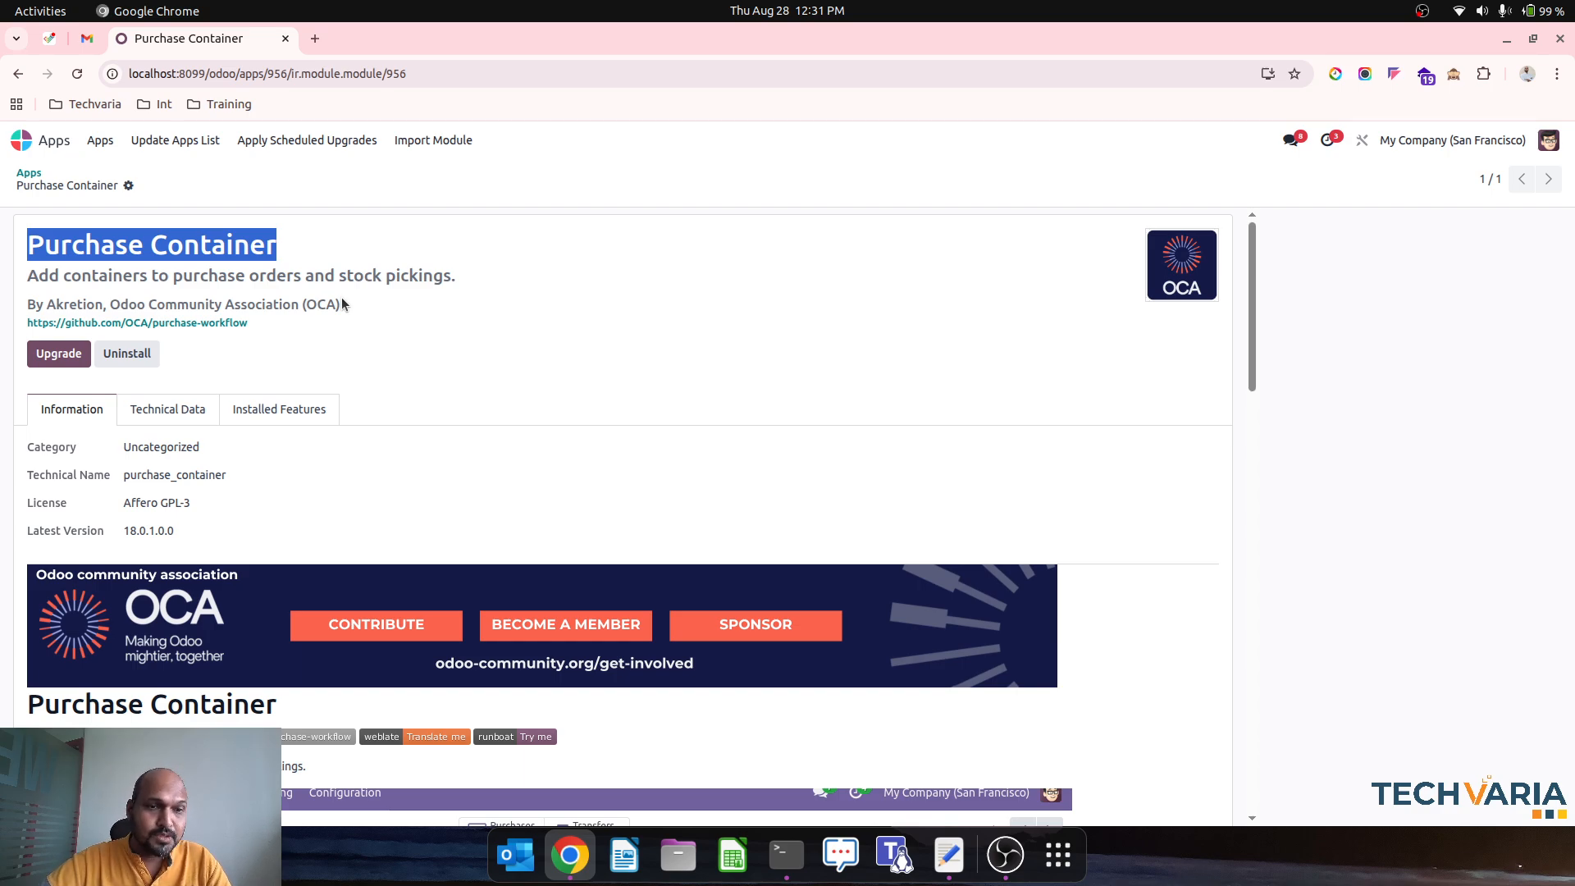
scroll(423, 395, down, 5)
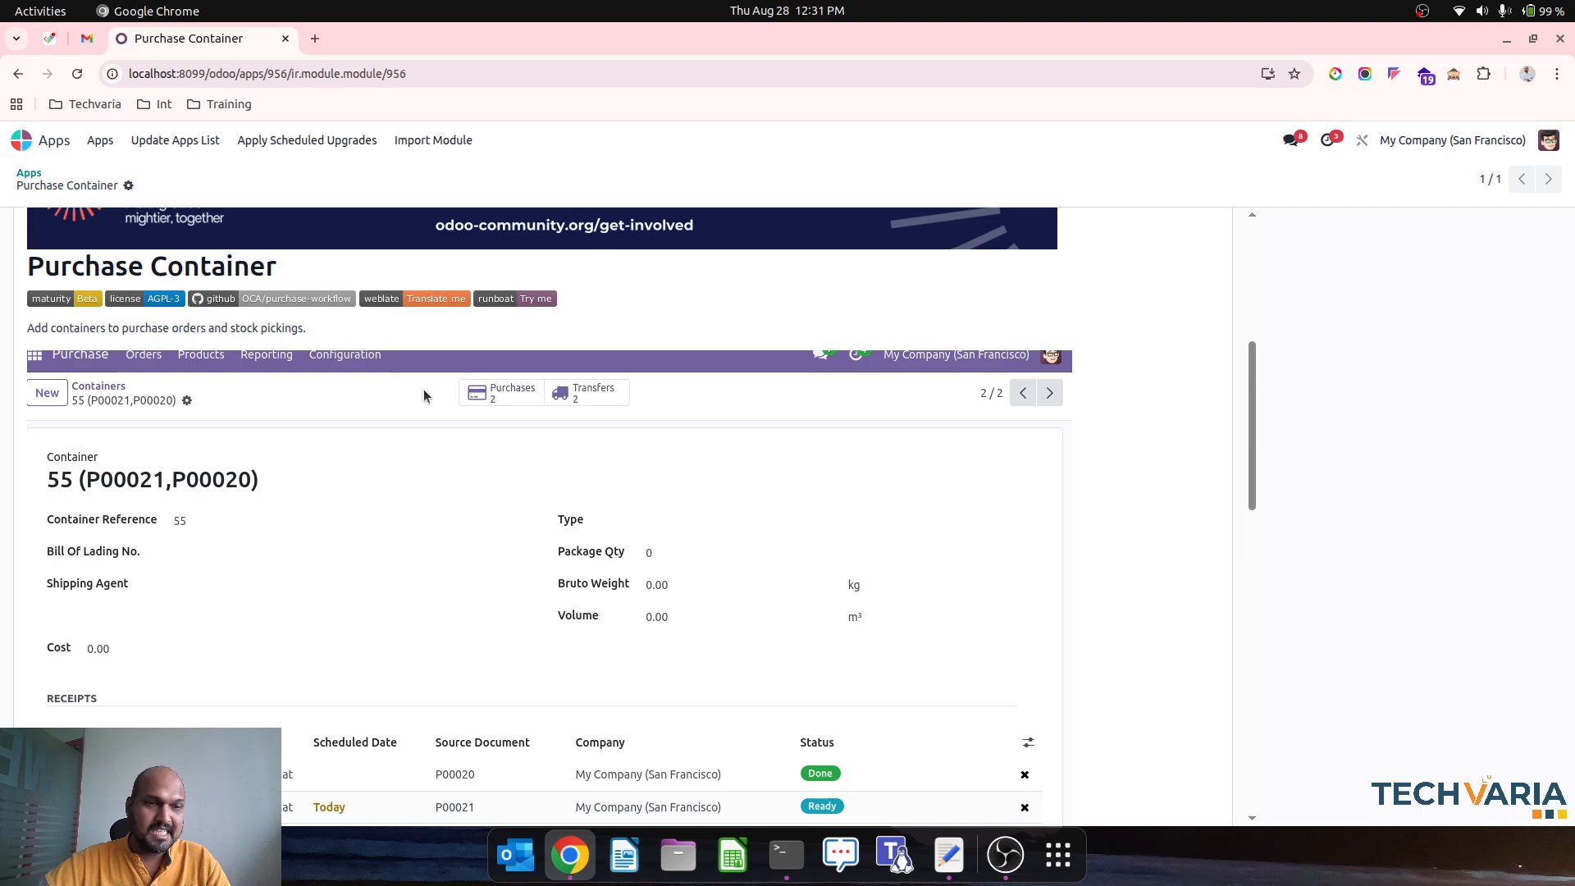
scroll(490, 484, down, 1)
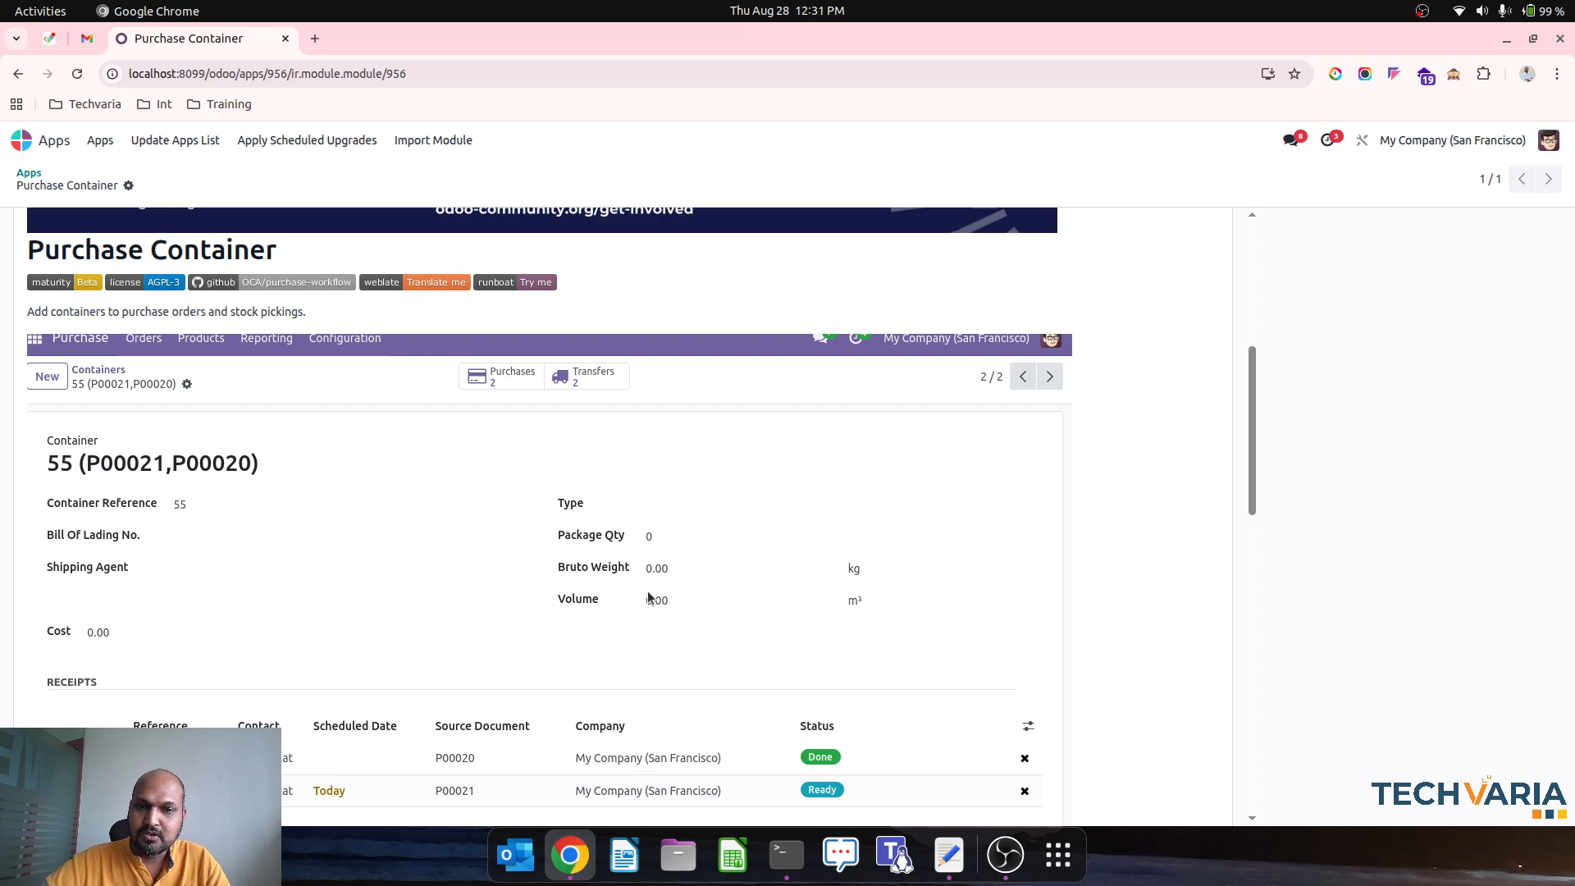
scroll(720, 618, down, 3)
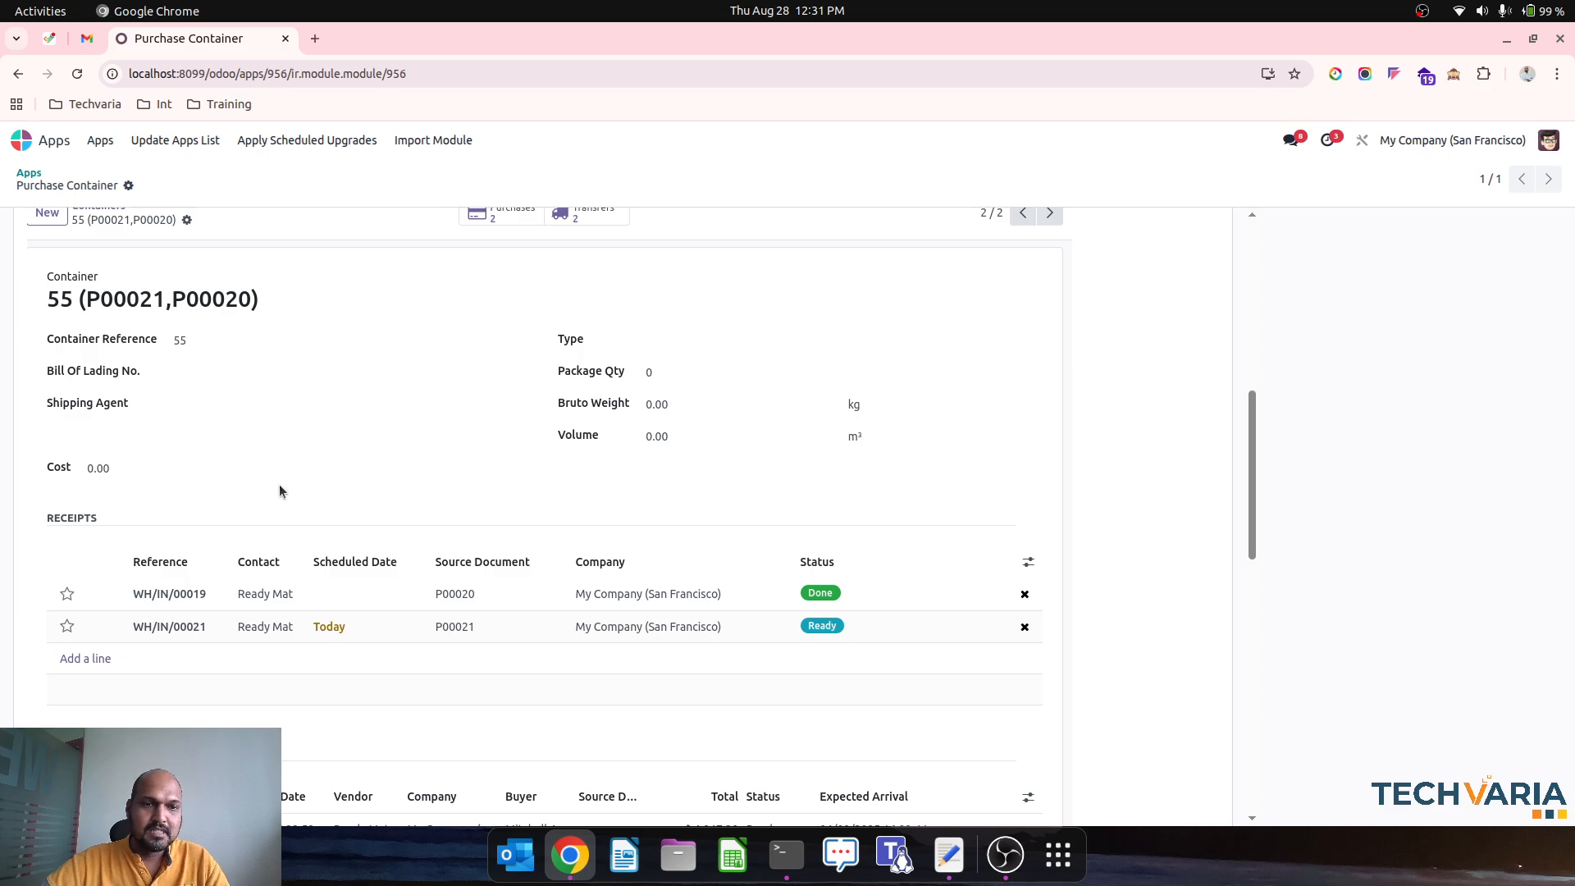
scroll(282, 525, down, 3)
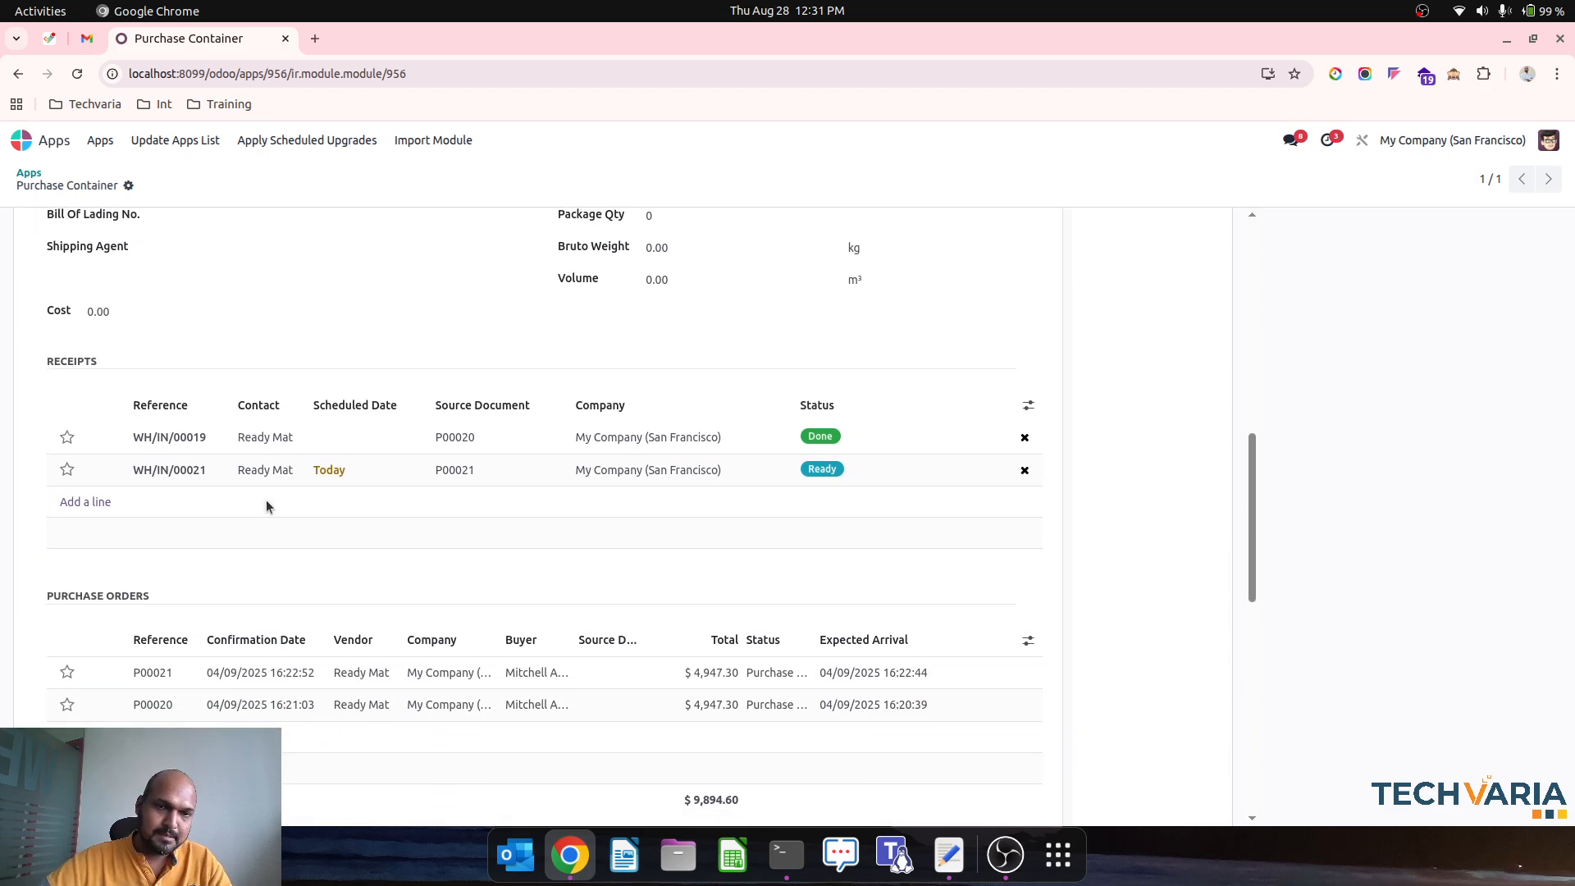
scroll(361, 445, up, 10)
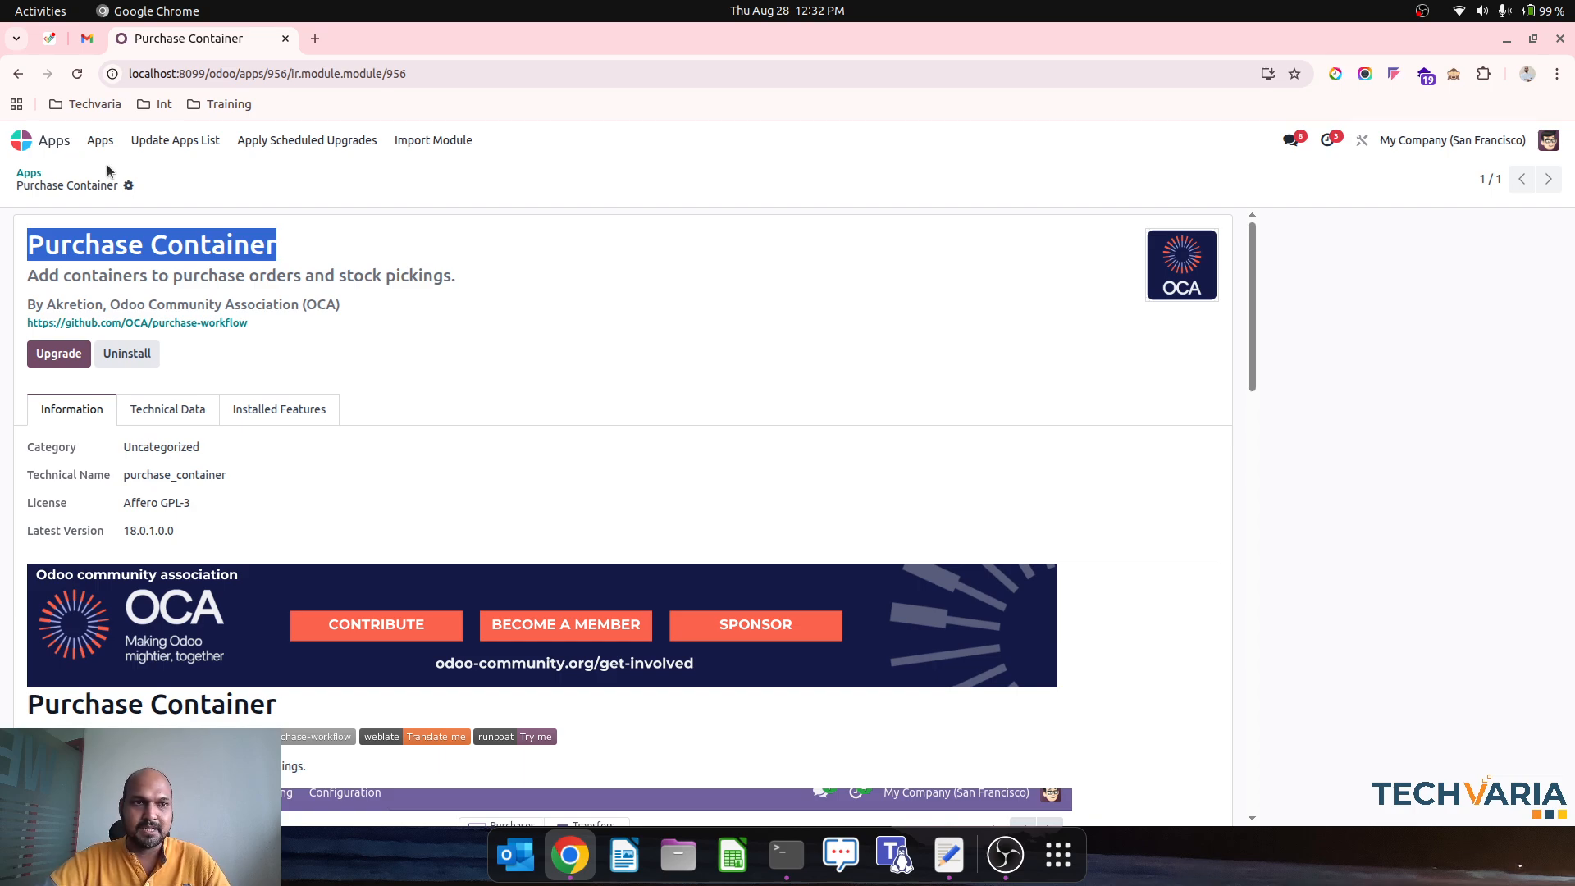
click(190, 247)
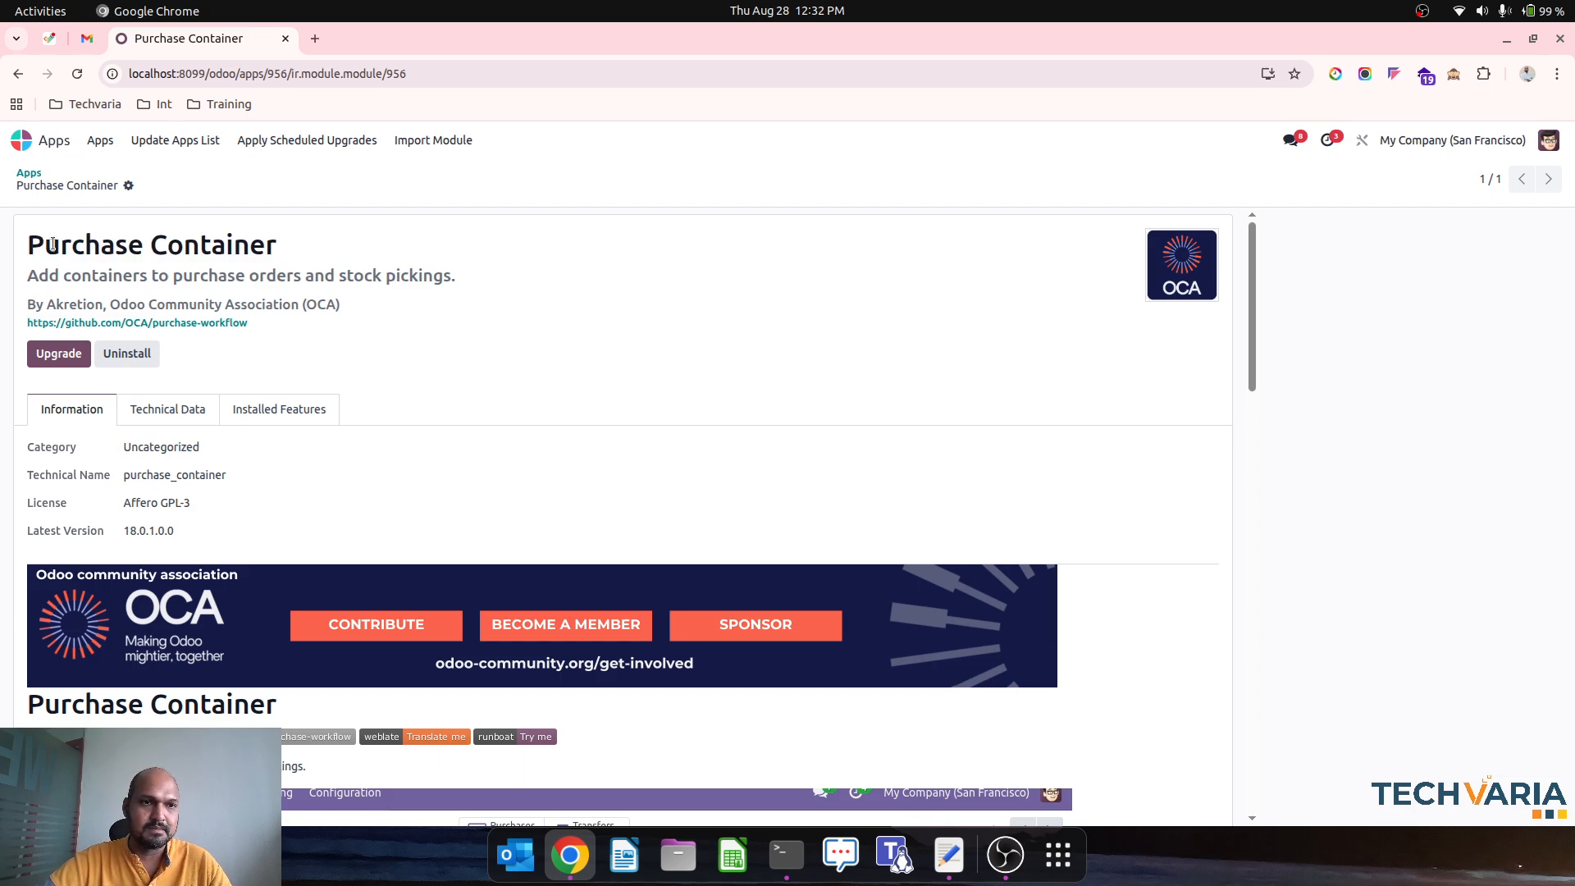
Switch to the Purchase app and view the configured container types.
click(36, 140)
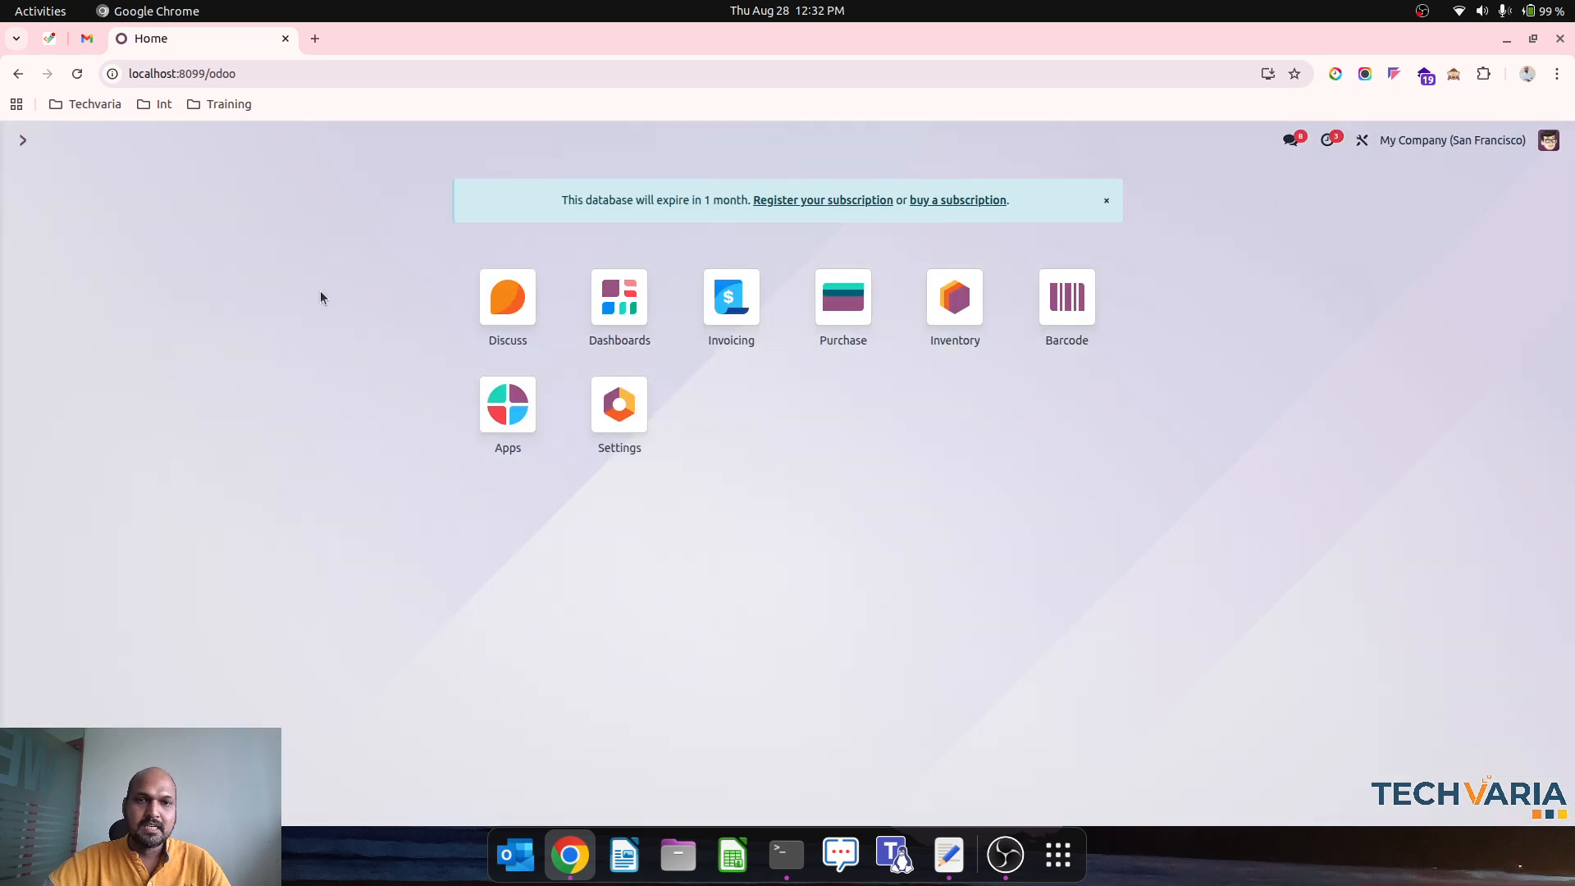
click(843, 326)
click(351, 141)
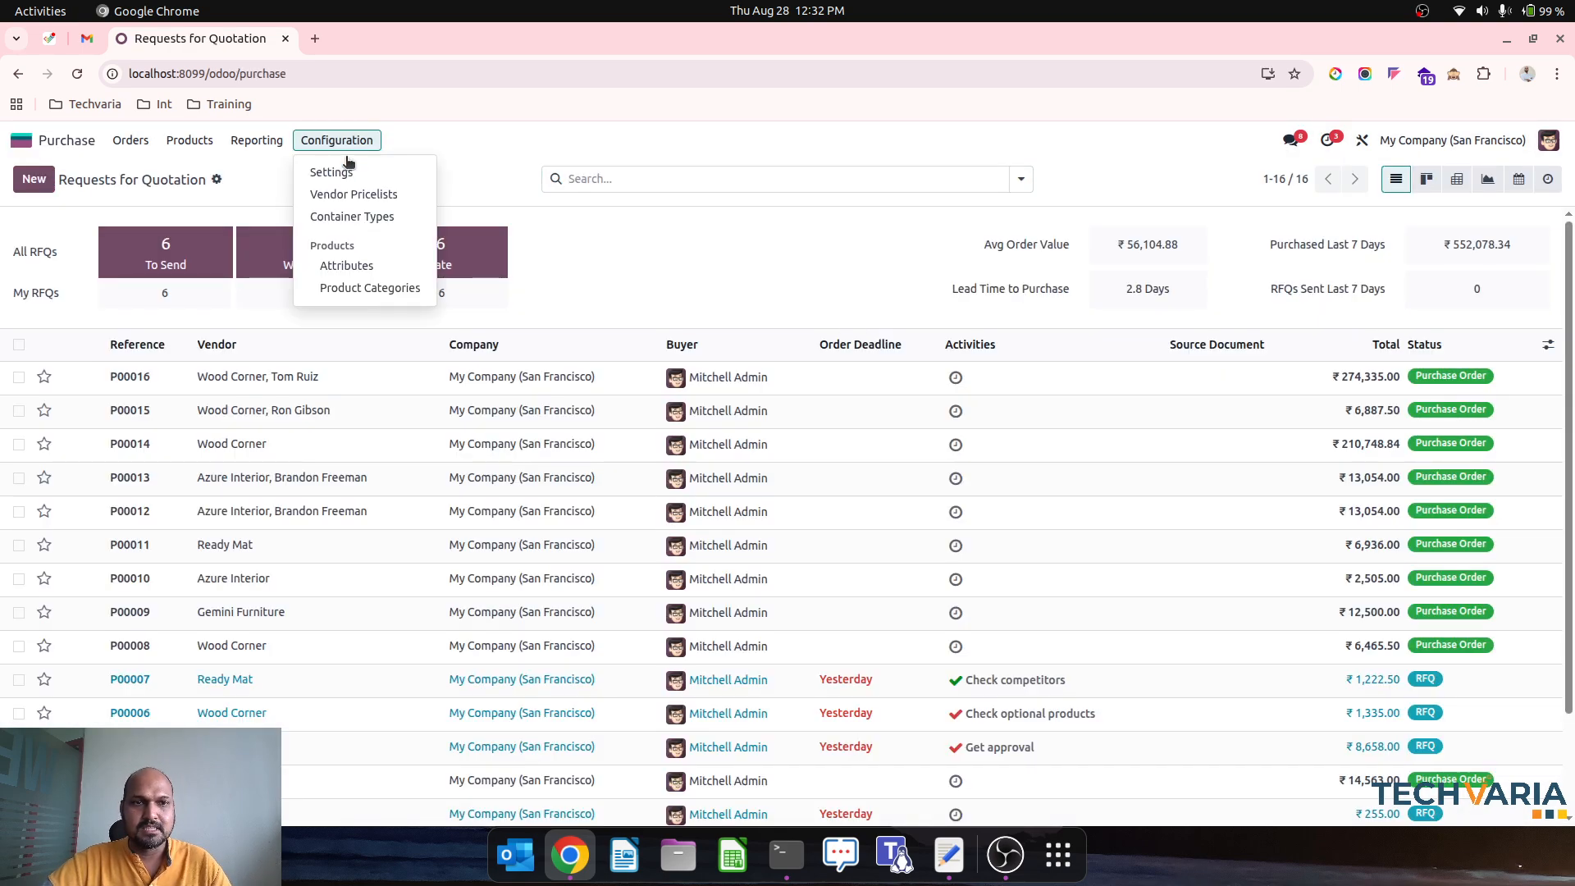
click(355, 217)
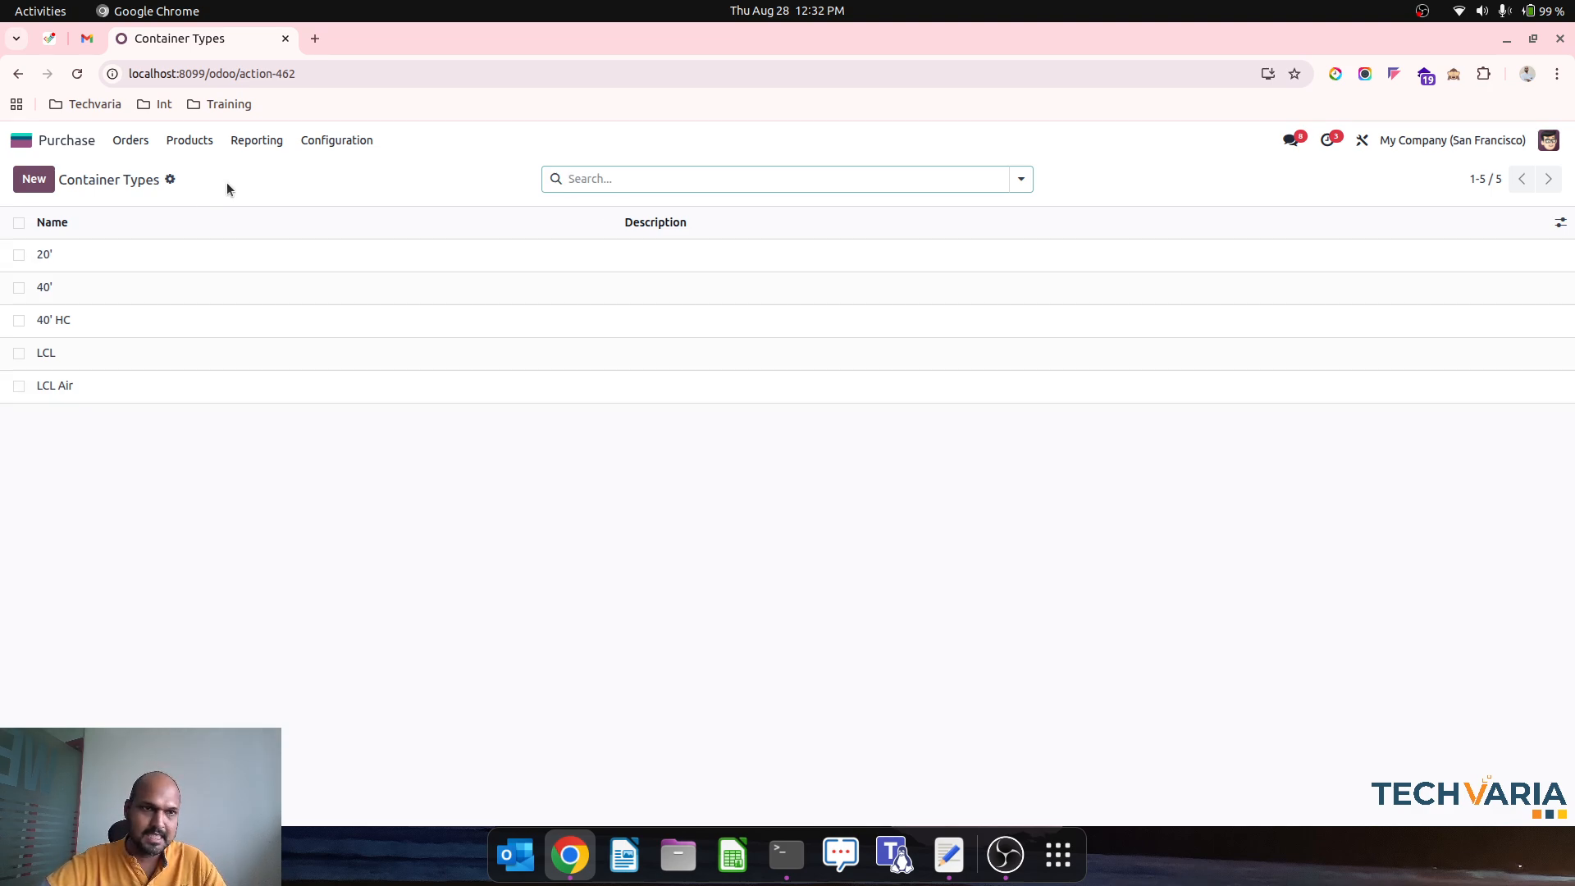
Open the OVERSEAS CONTAINER record from the purchase containers and examine its details, receipts and purchase orders.
click(131, 142)
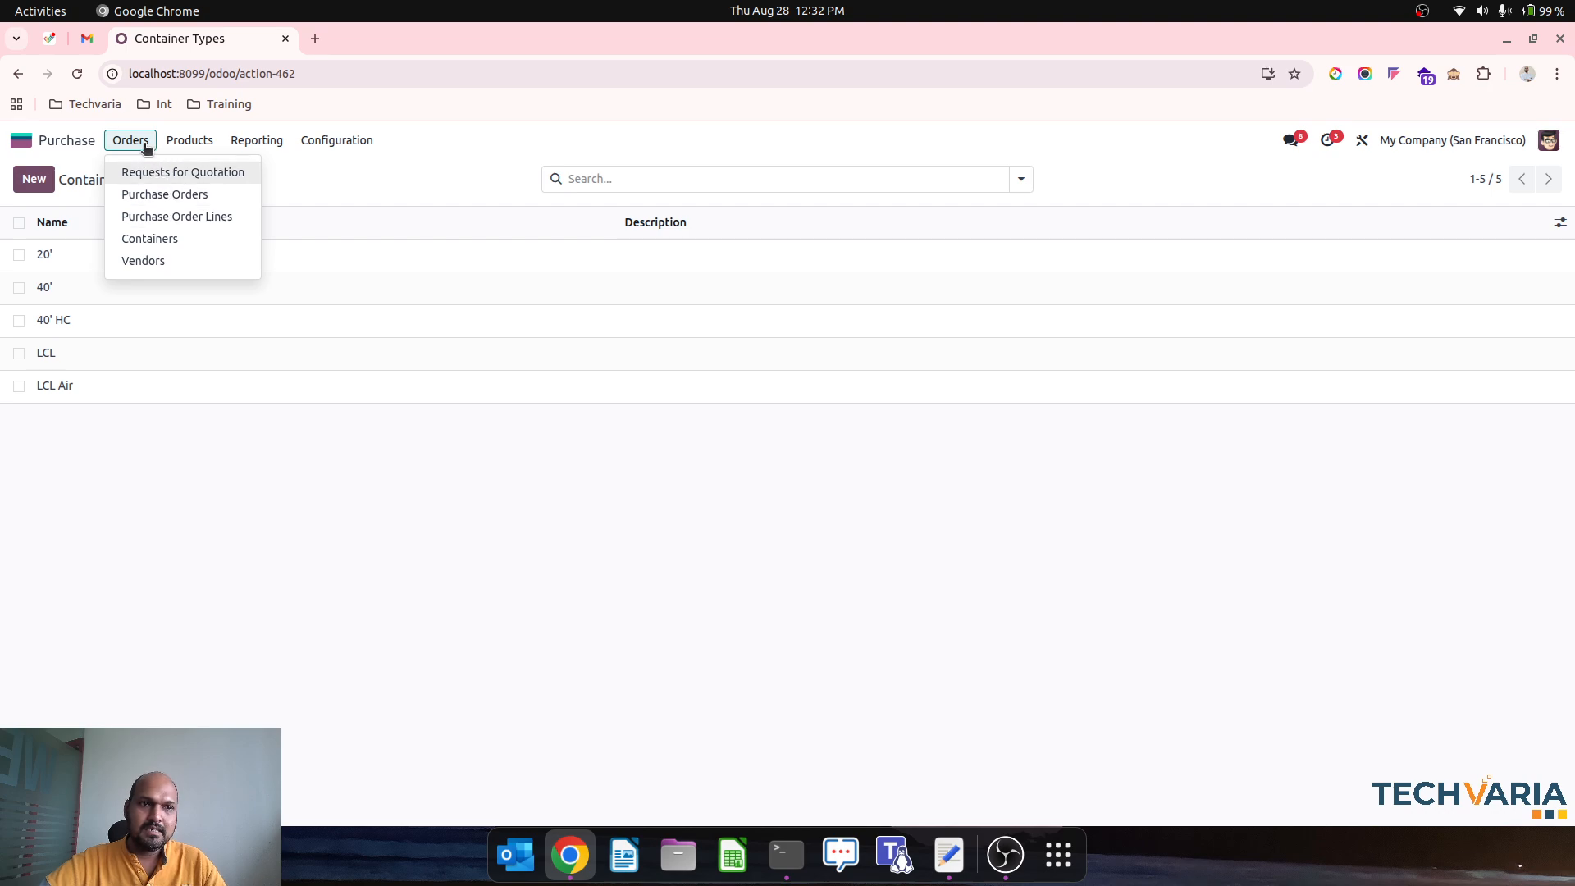
click(175, 238)
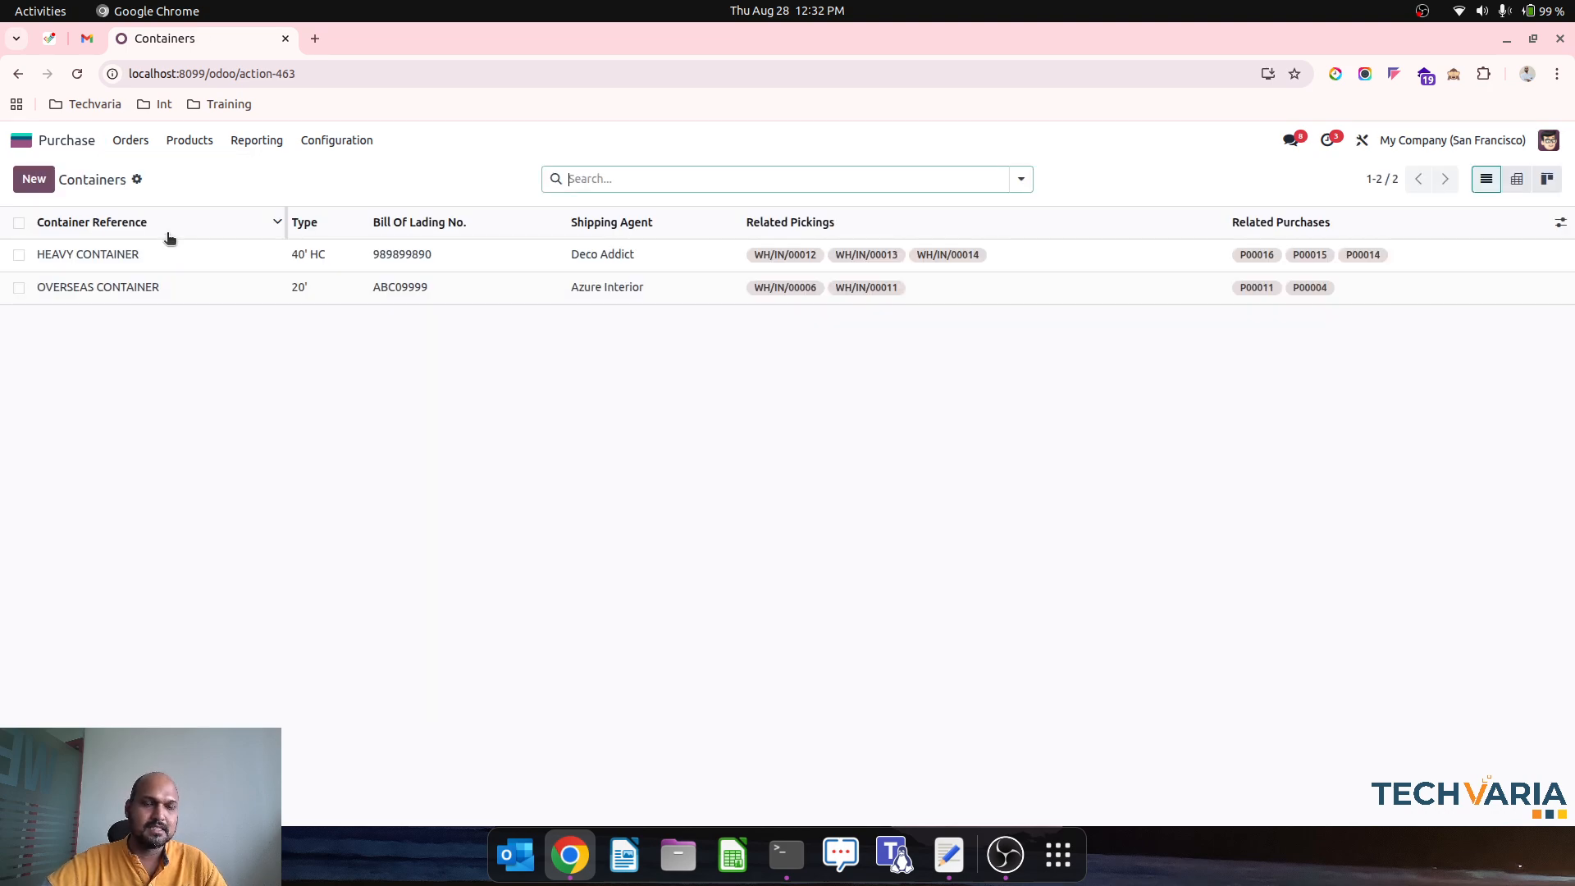
click(220, 300)
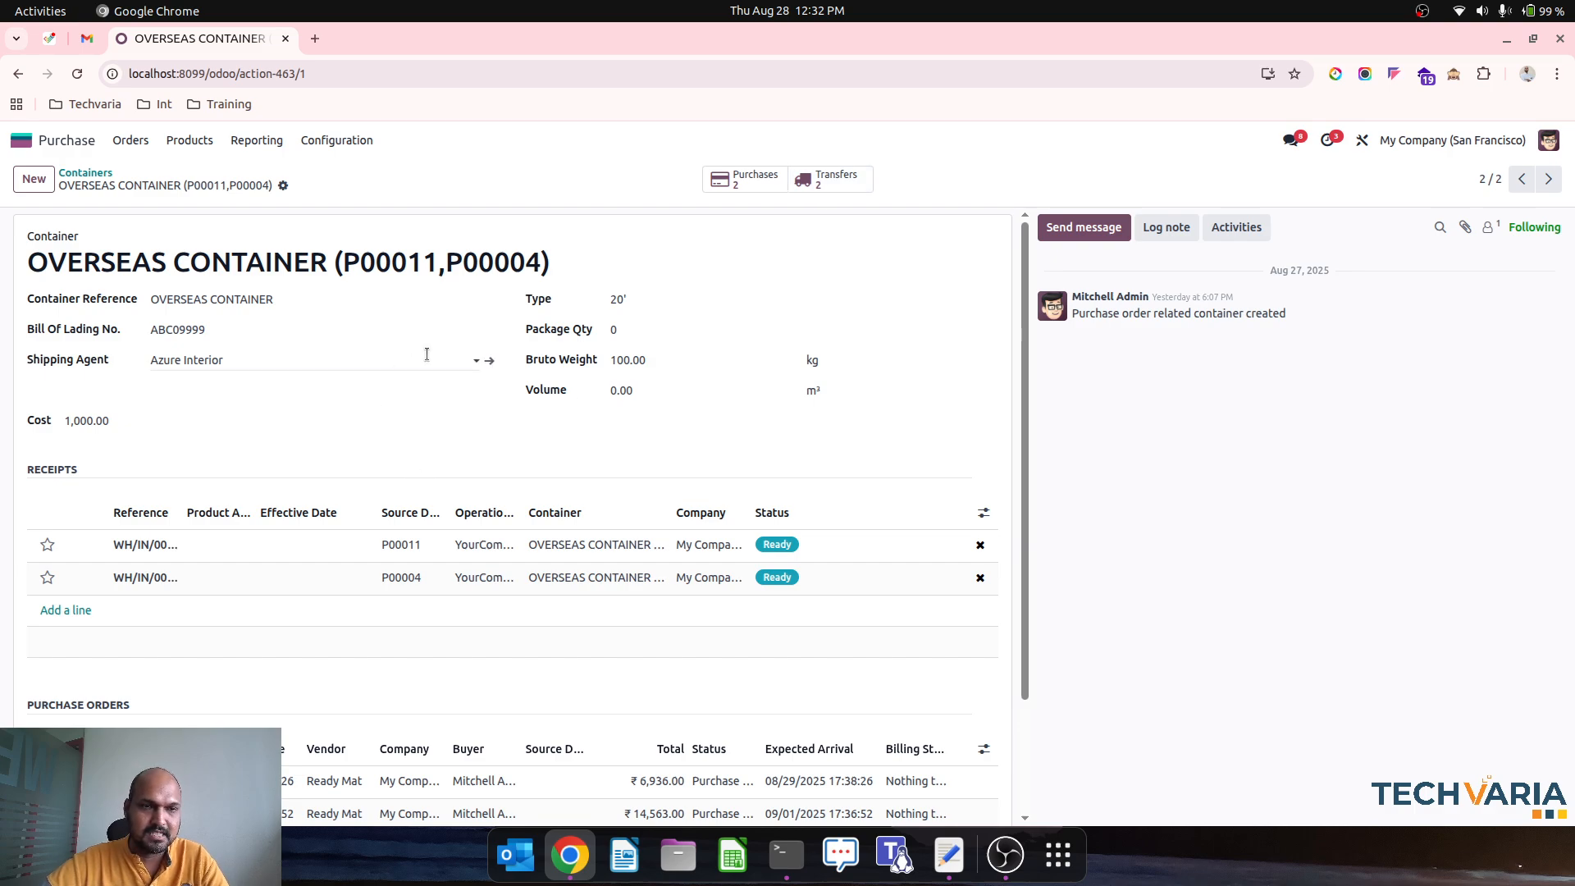
scroll(677, 602, down, 2)
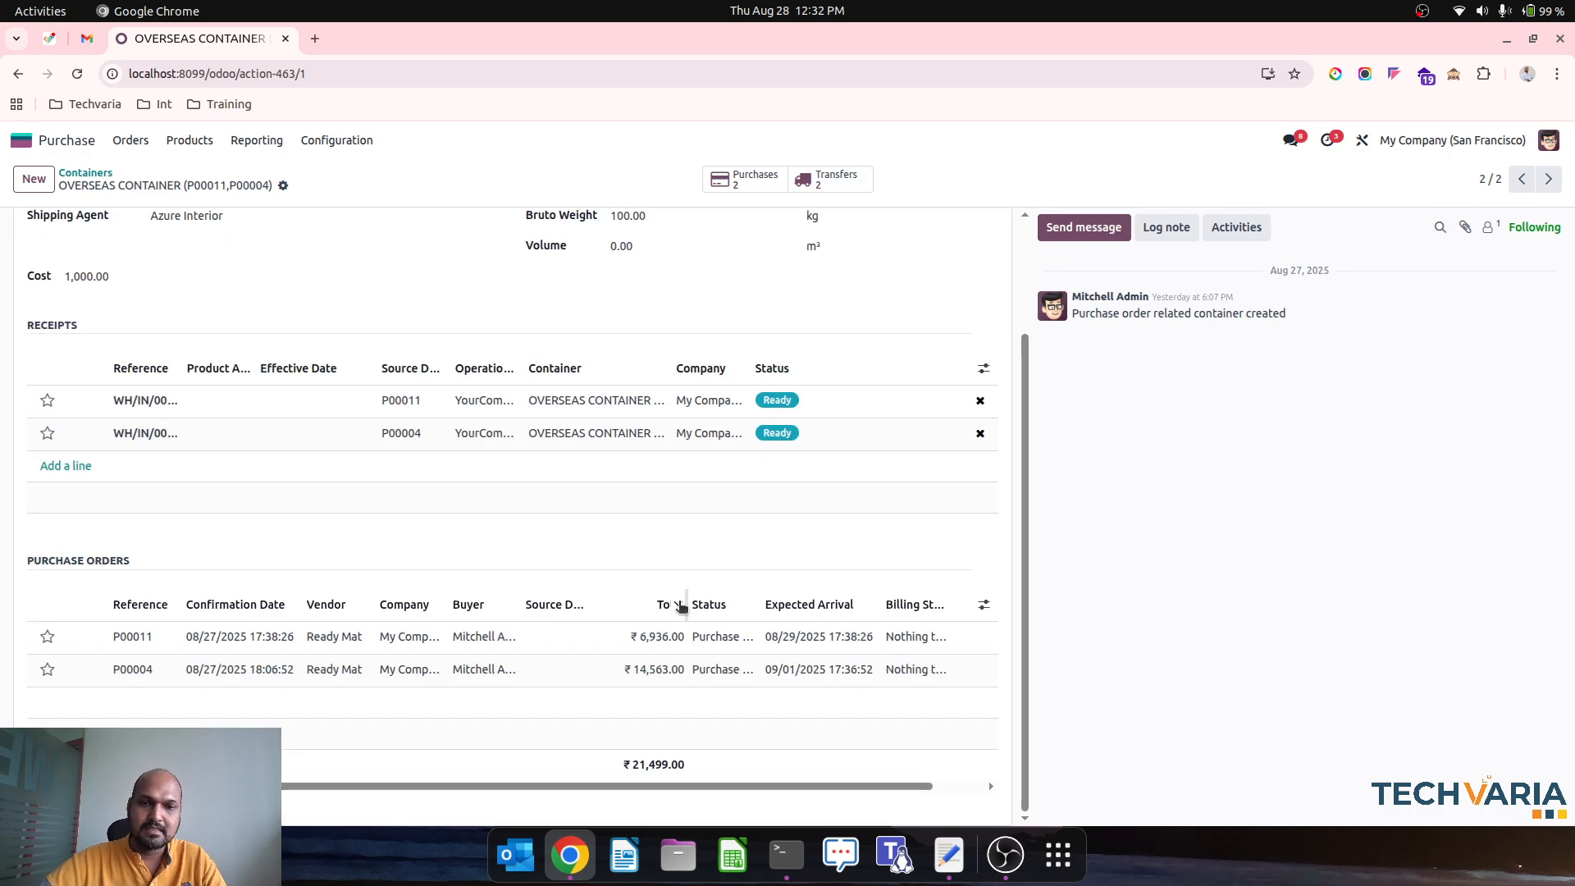
scroll(678, 605, up, 2)
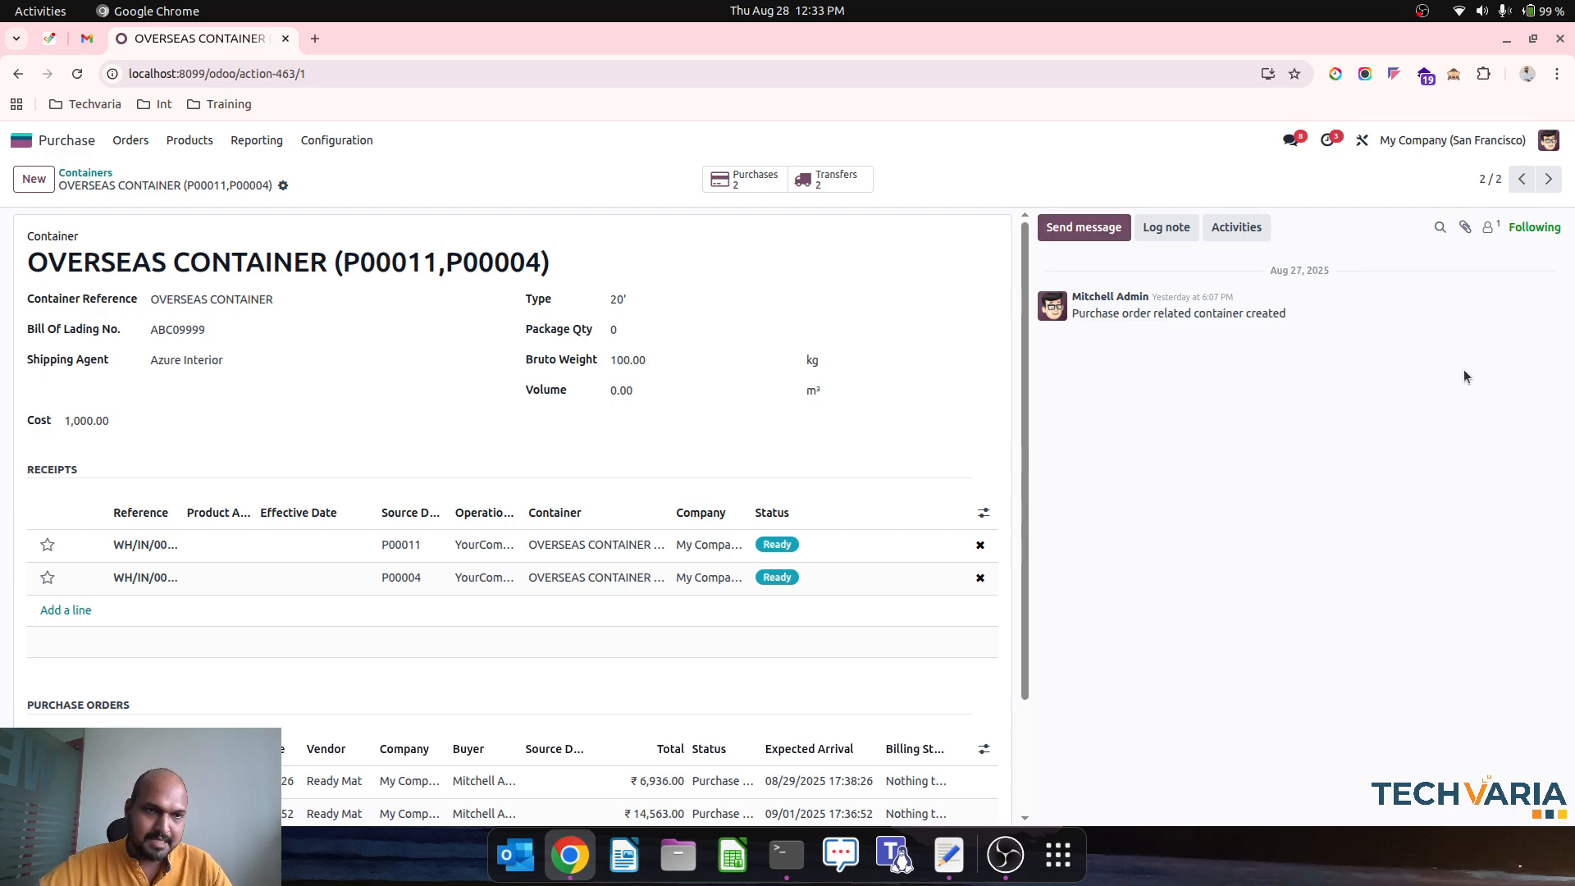
Create and save a new container with the reference "Container - Import from China" and the type 40' HC.
click(76, 174)
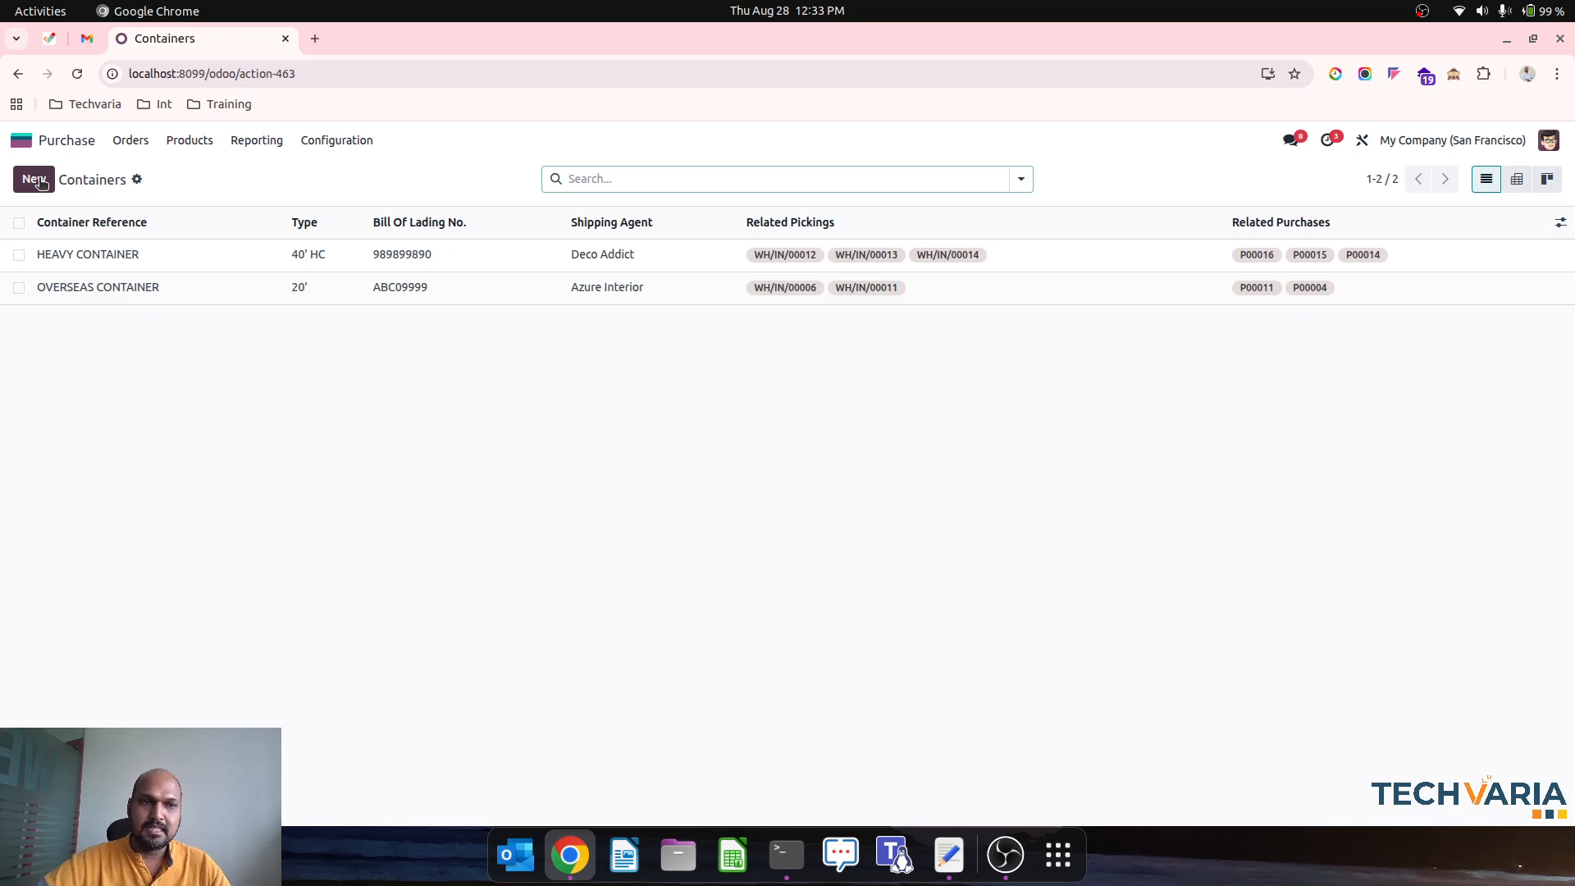
click(36, 180)
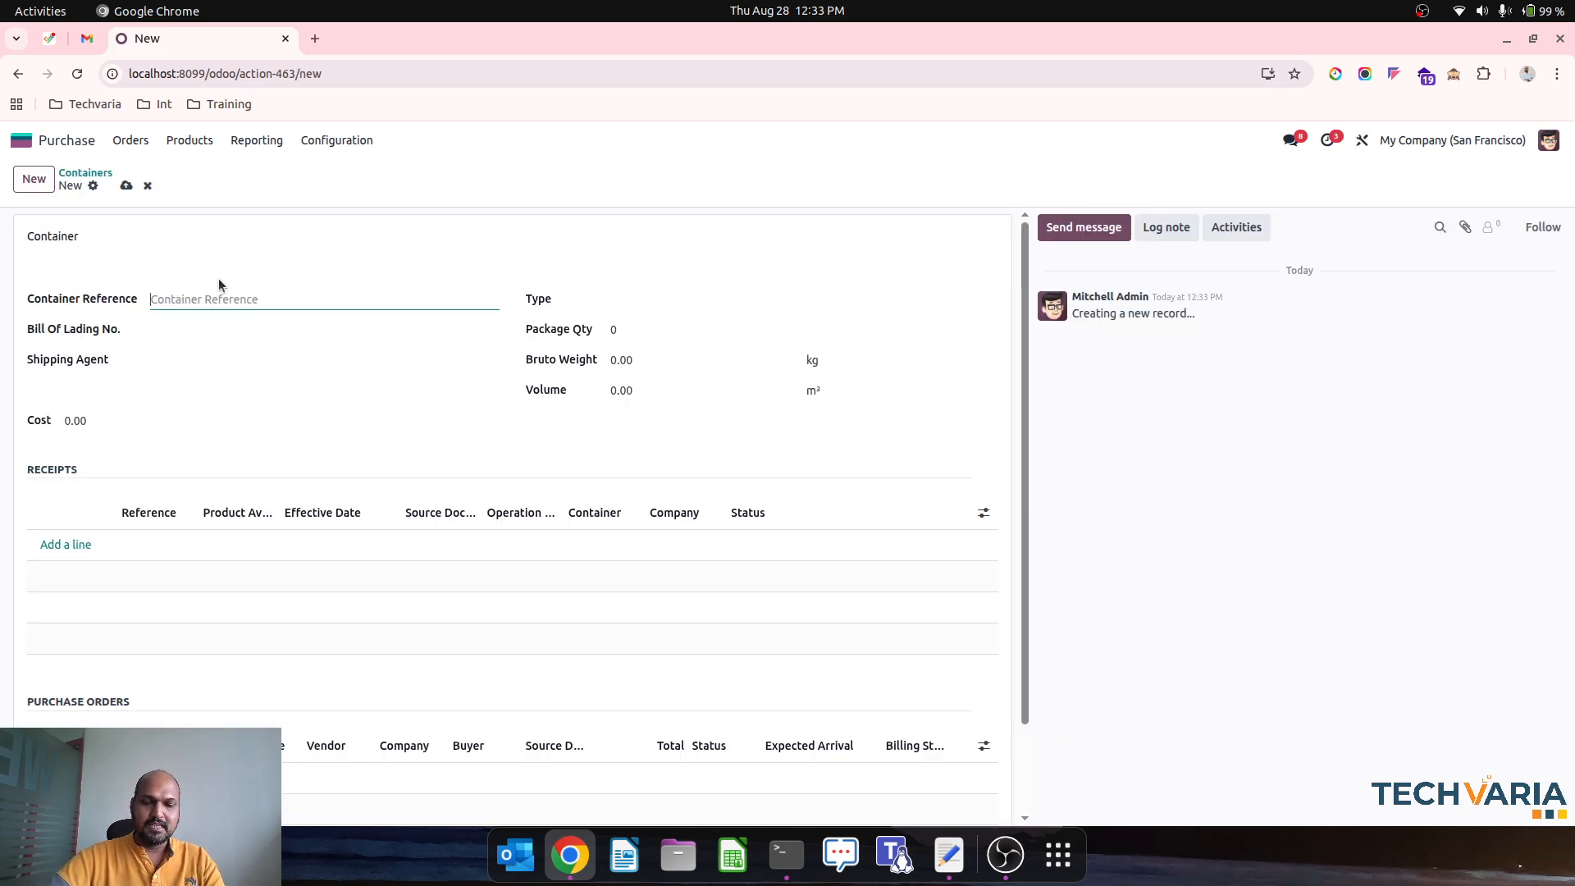
text(Conta)
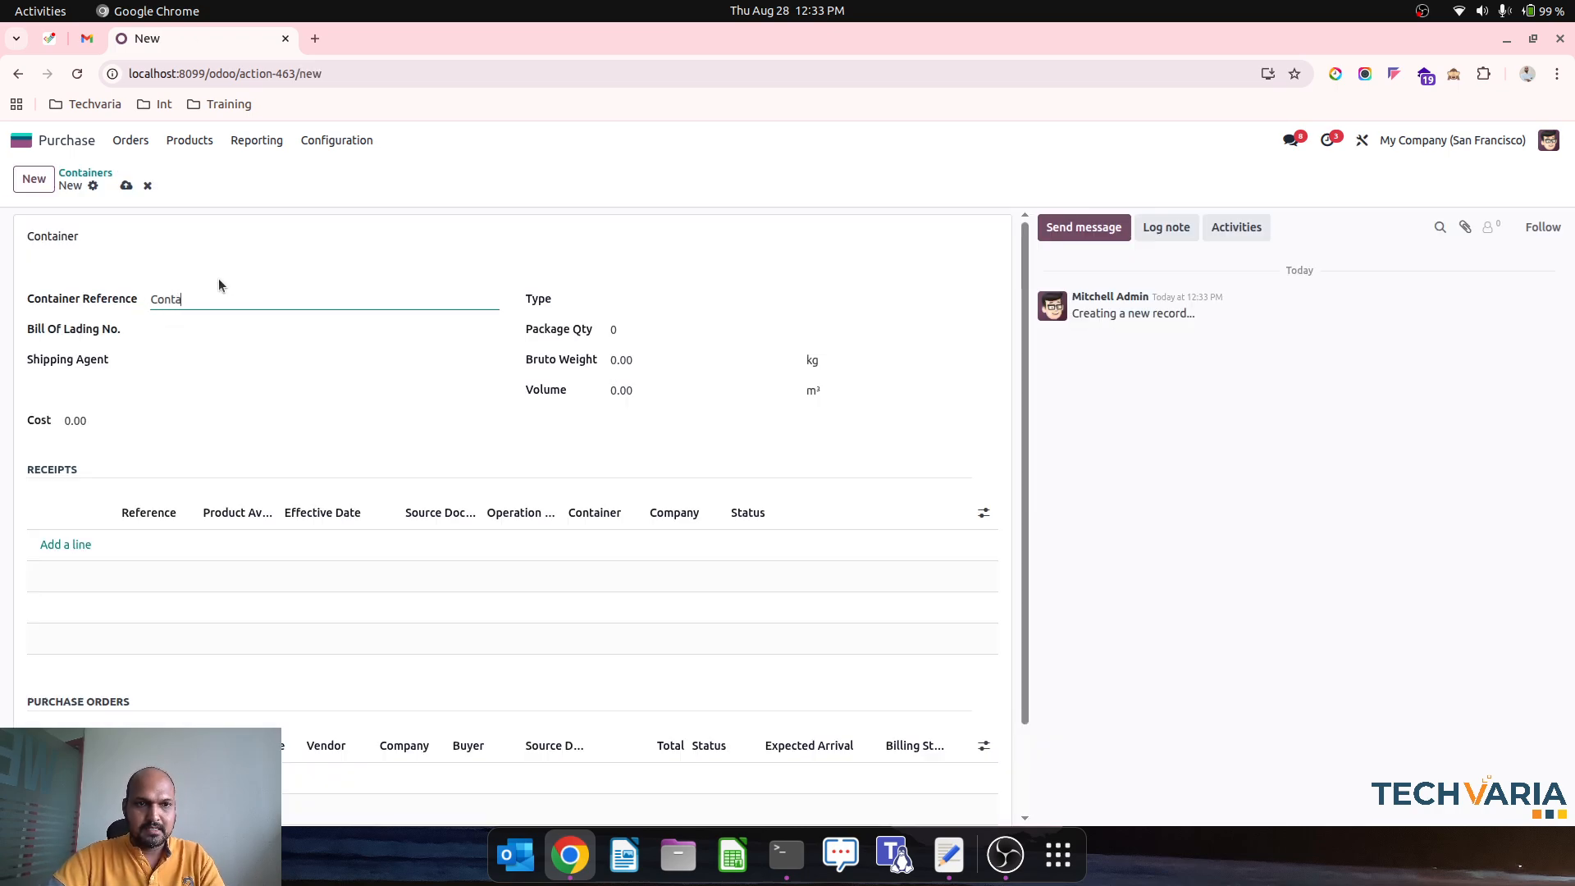
text(iner - Import)
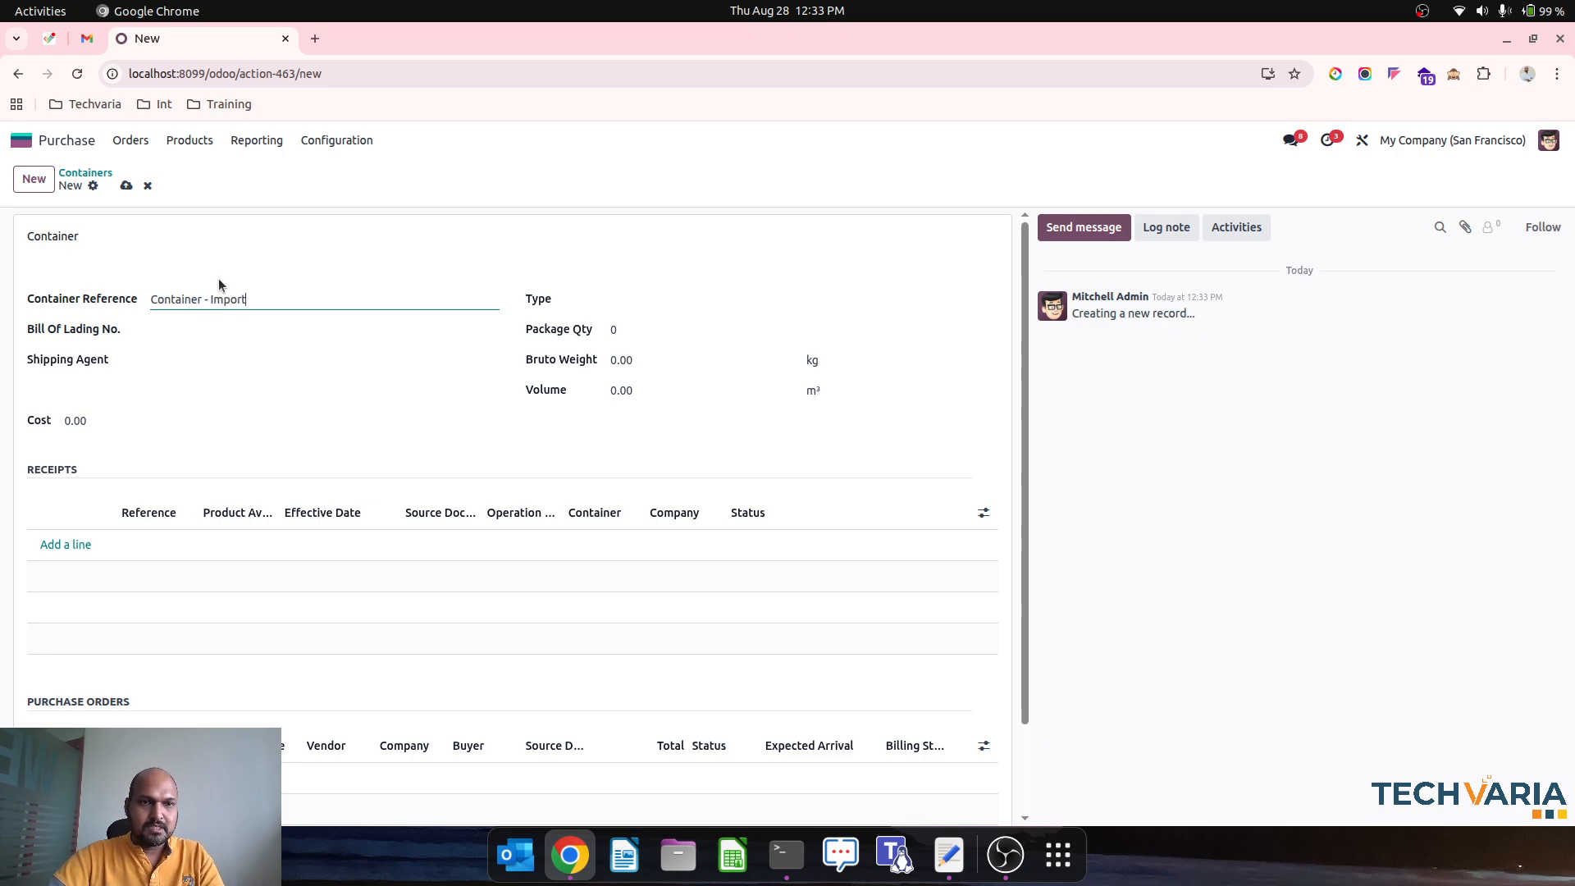
text( from China)
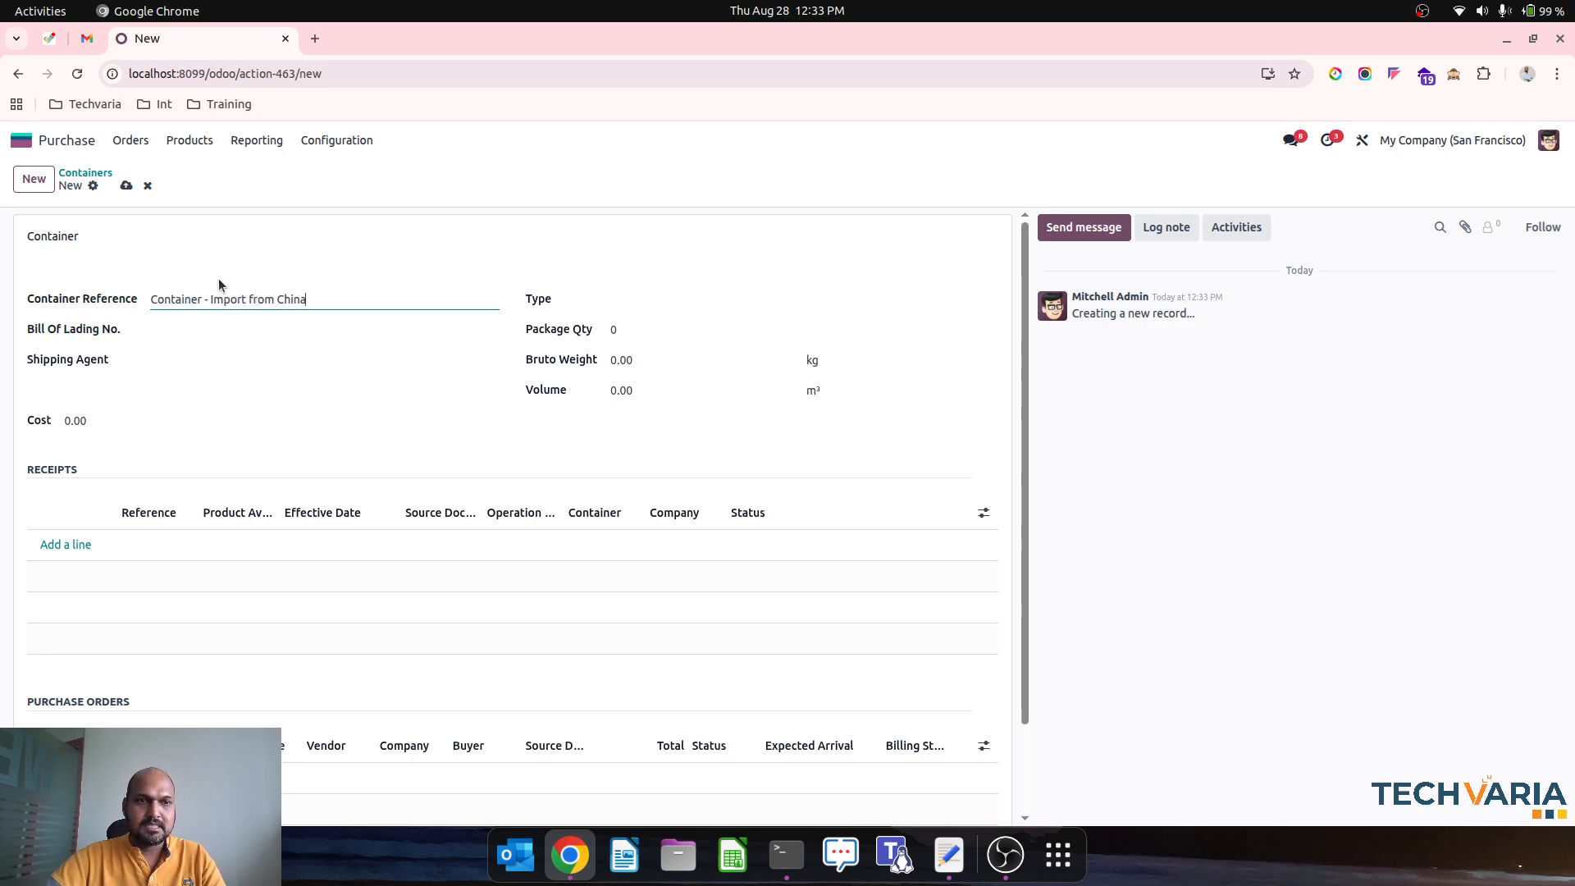
click(218, 283)
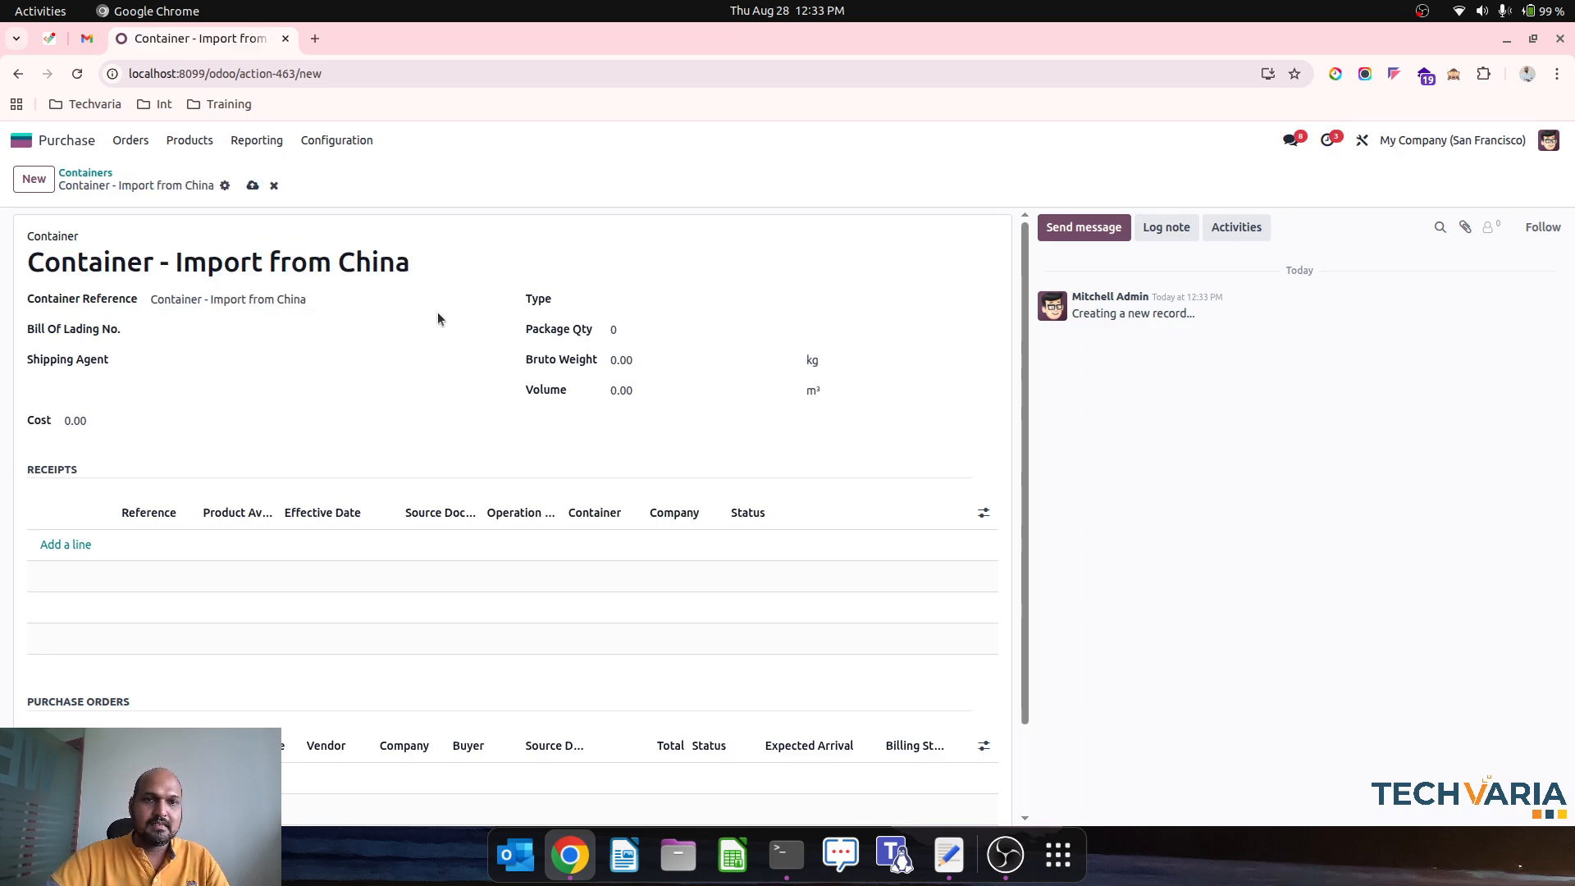
click(696, 299)
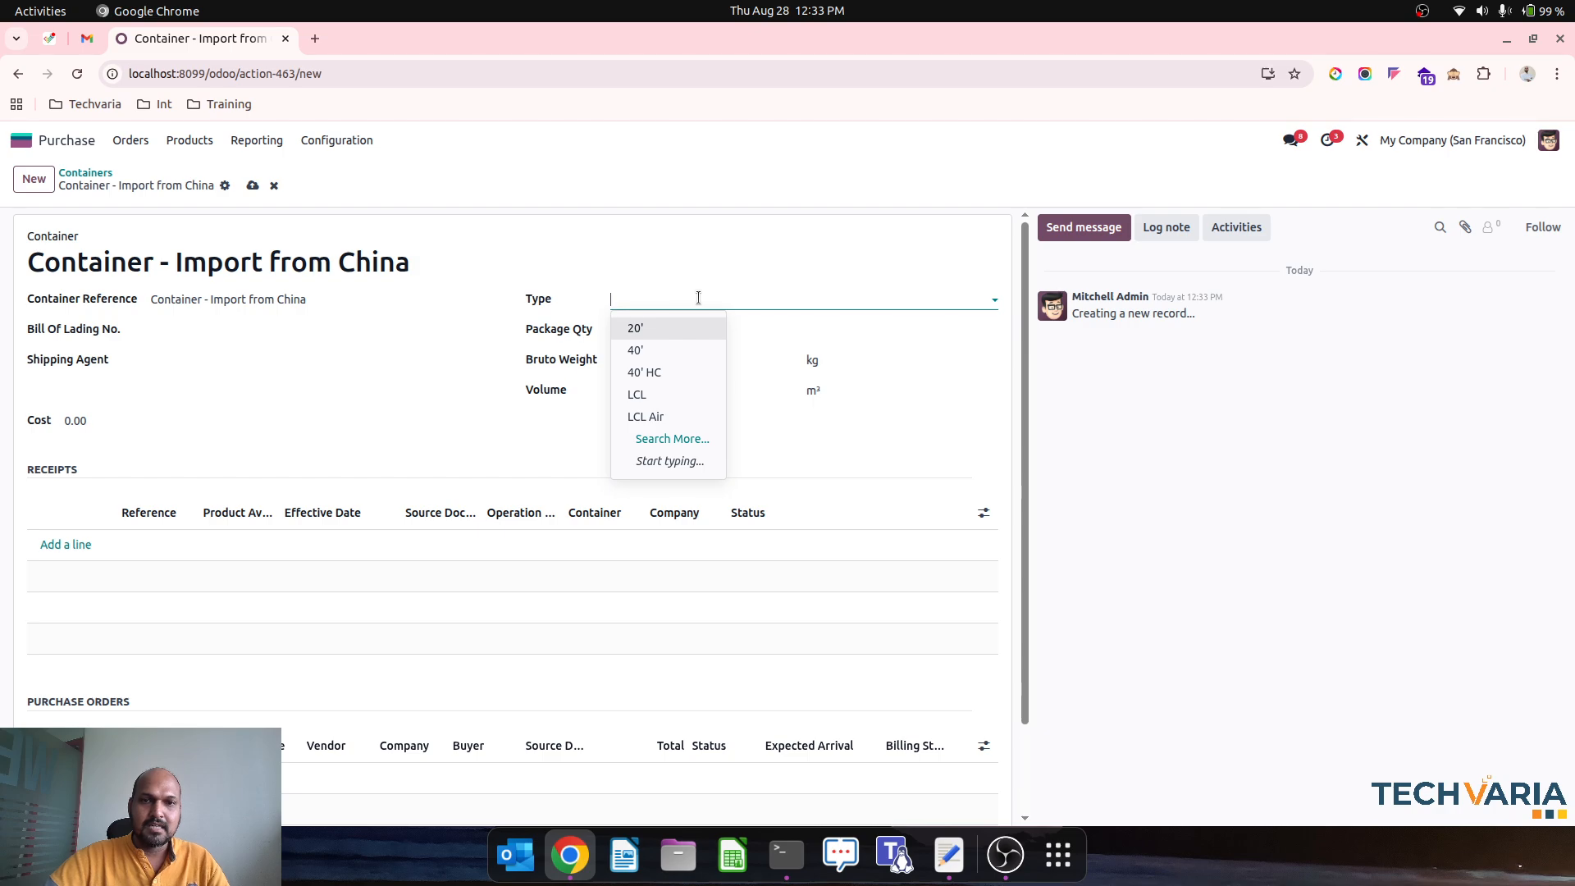
click(681, 372)
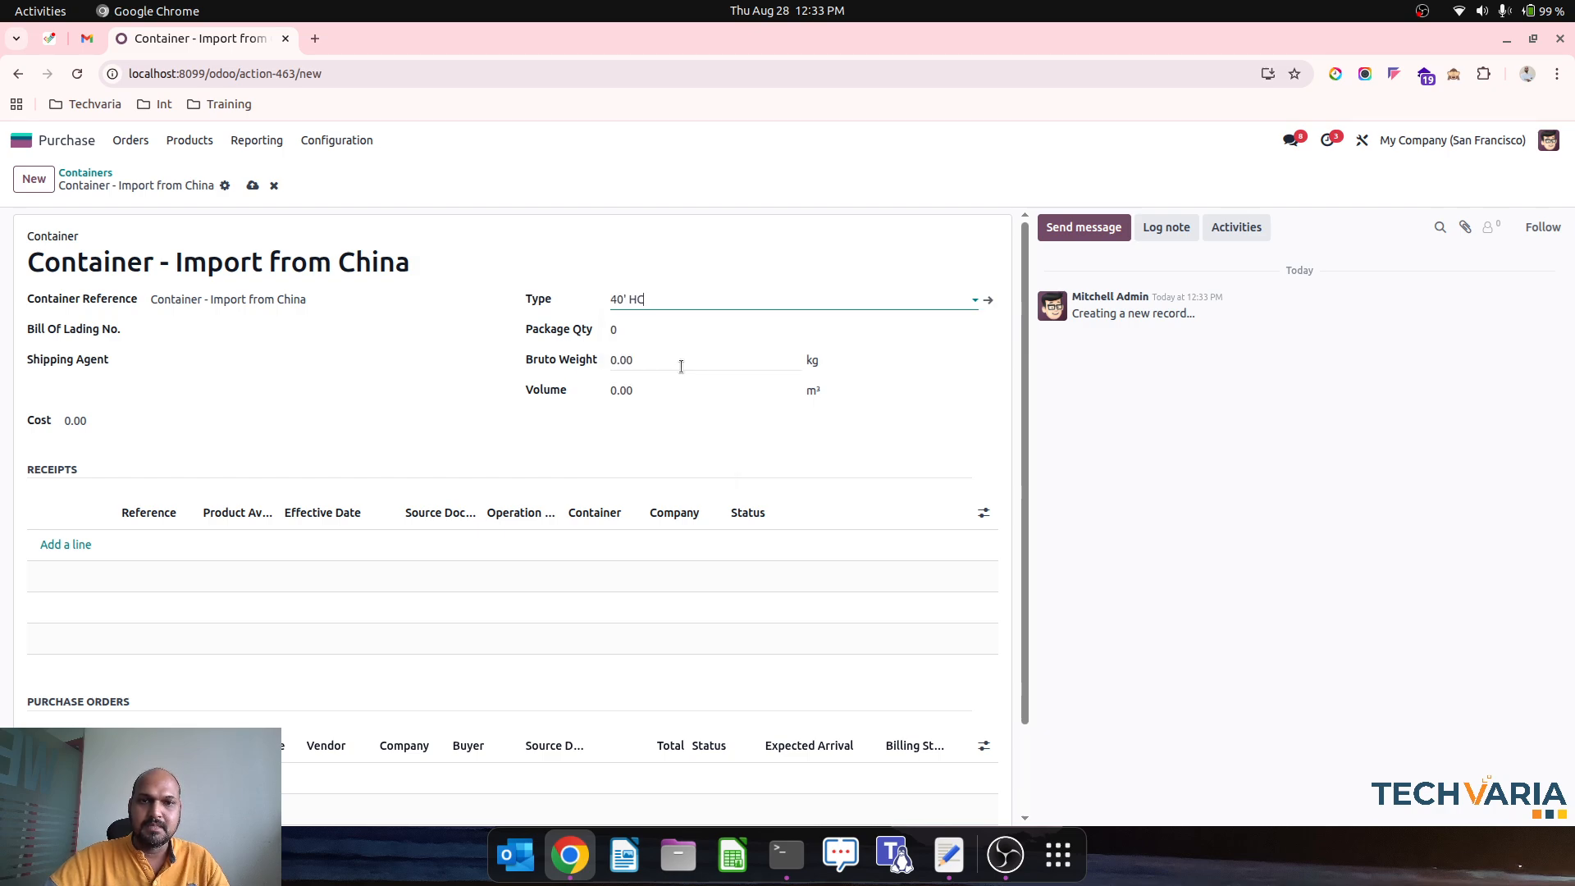
click(251, 187)
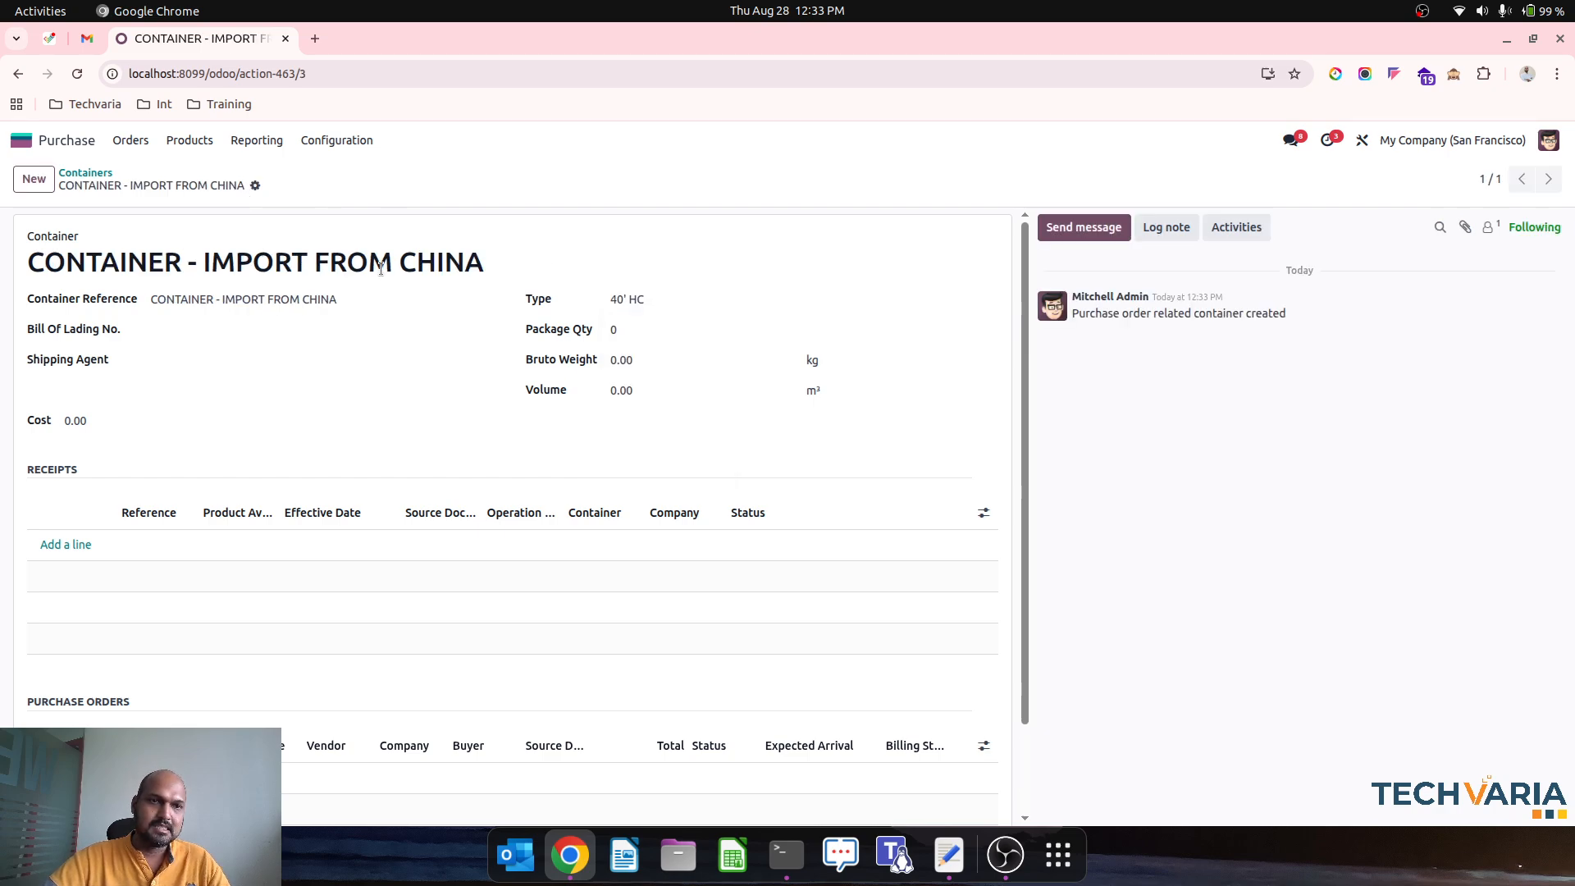
Set the new container's bruto weight to 2000 kg and save the record.
click(640, 369)
text(2,00)
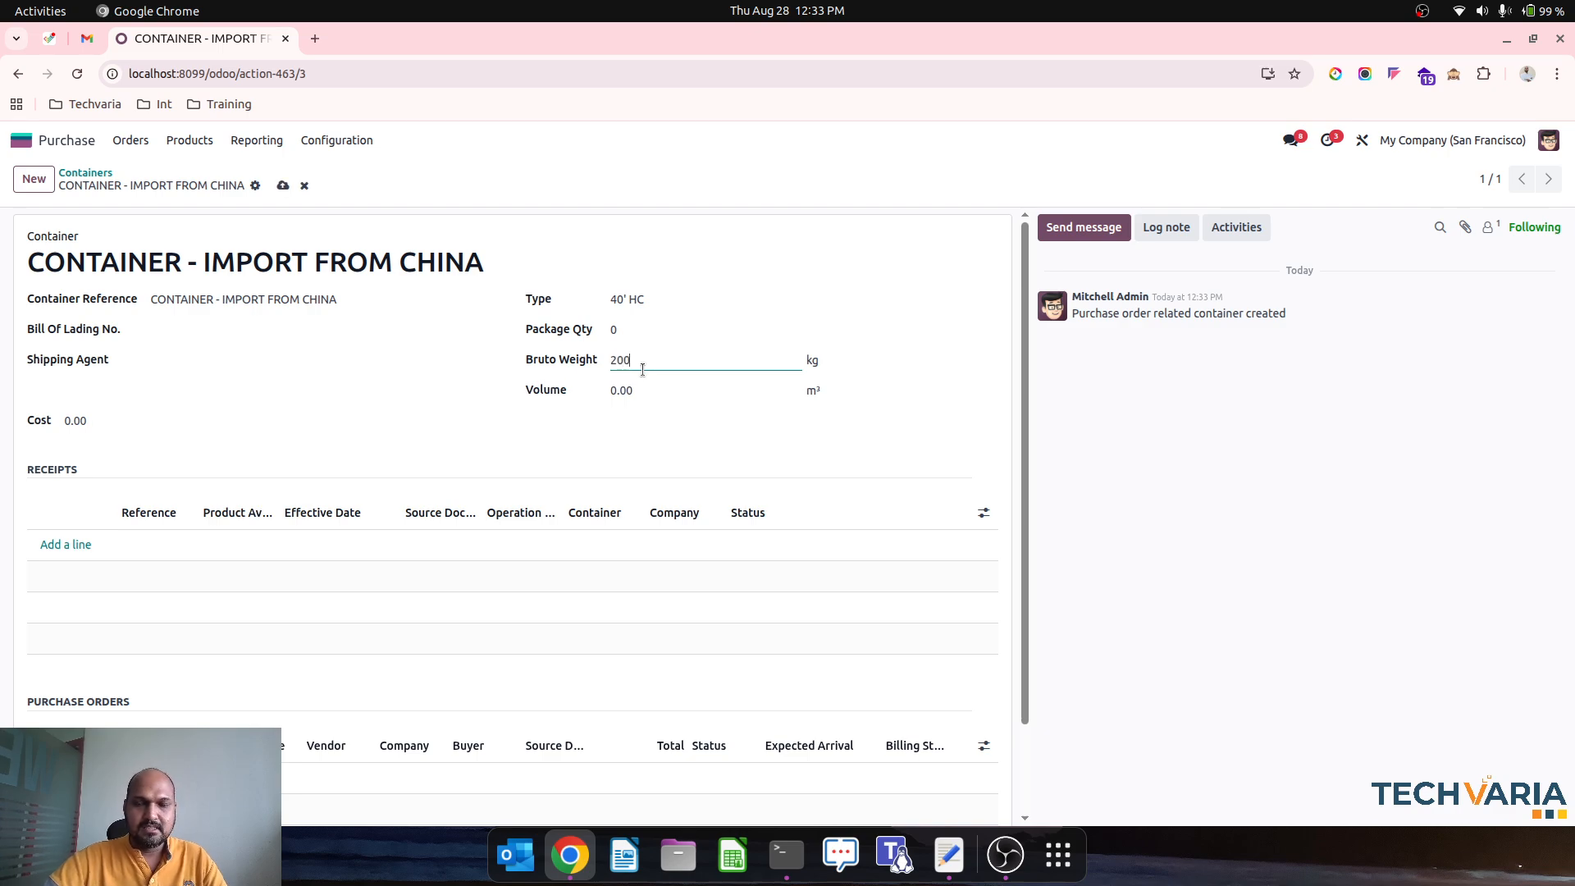
text(0)
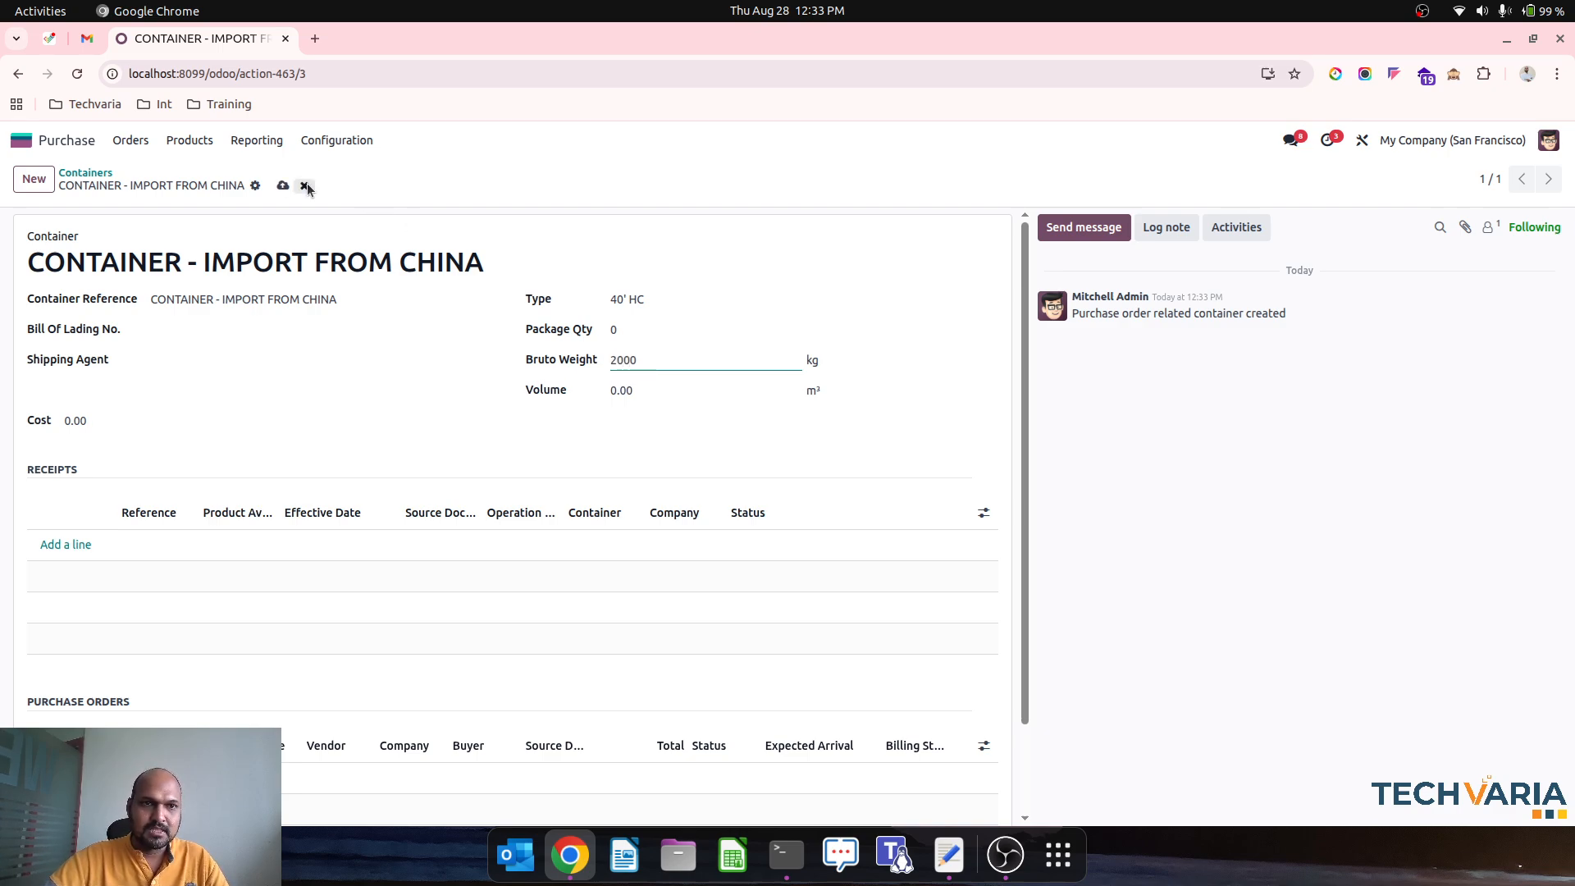
click(282, 186)
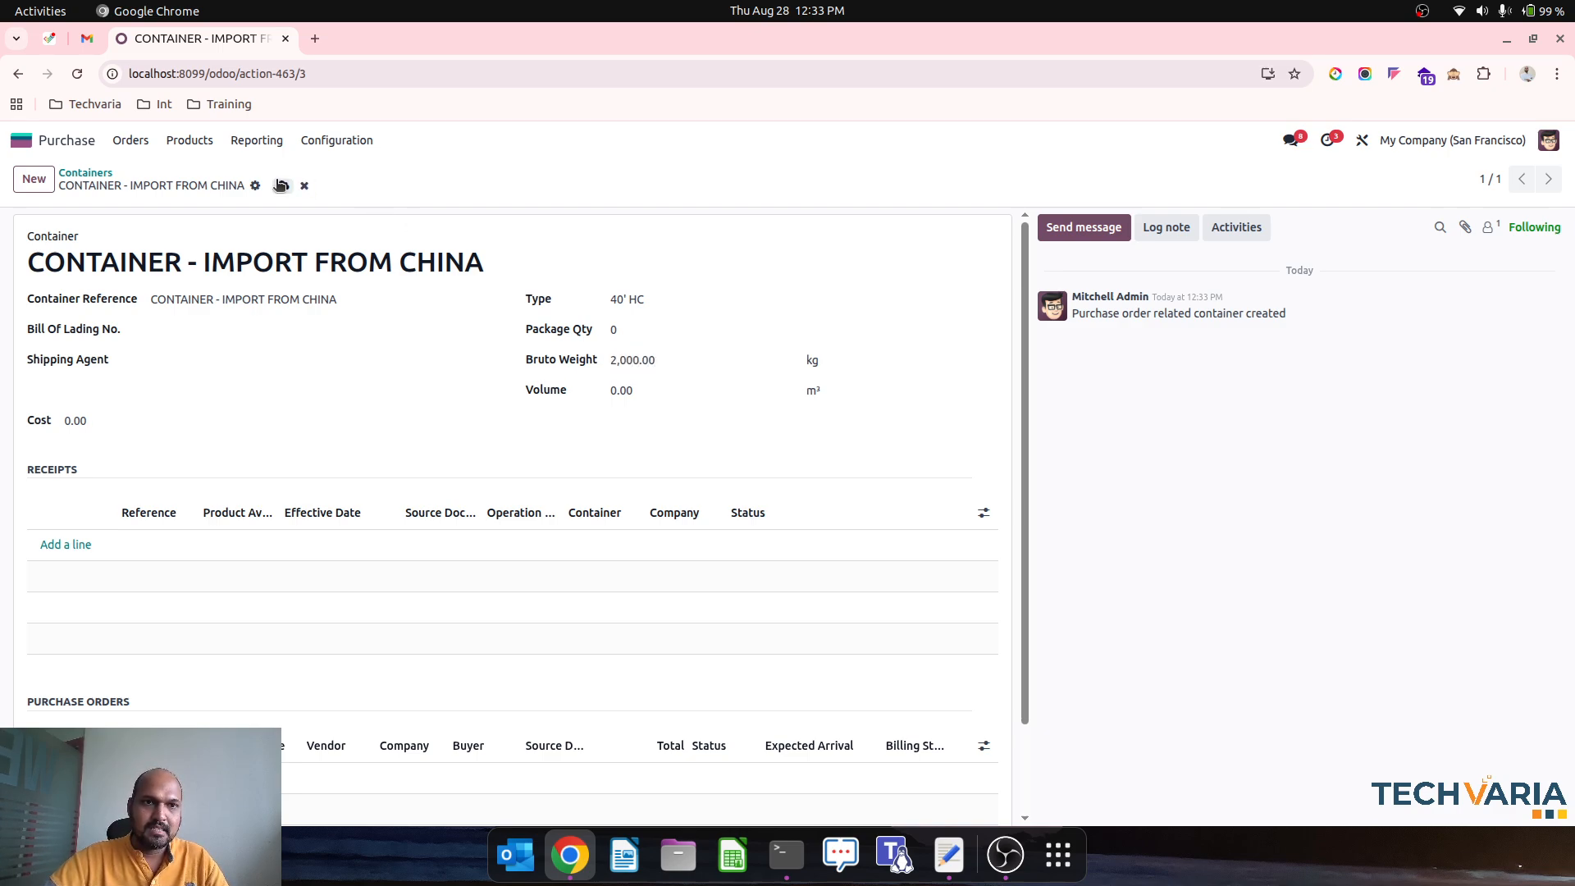
click(196, 327)
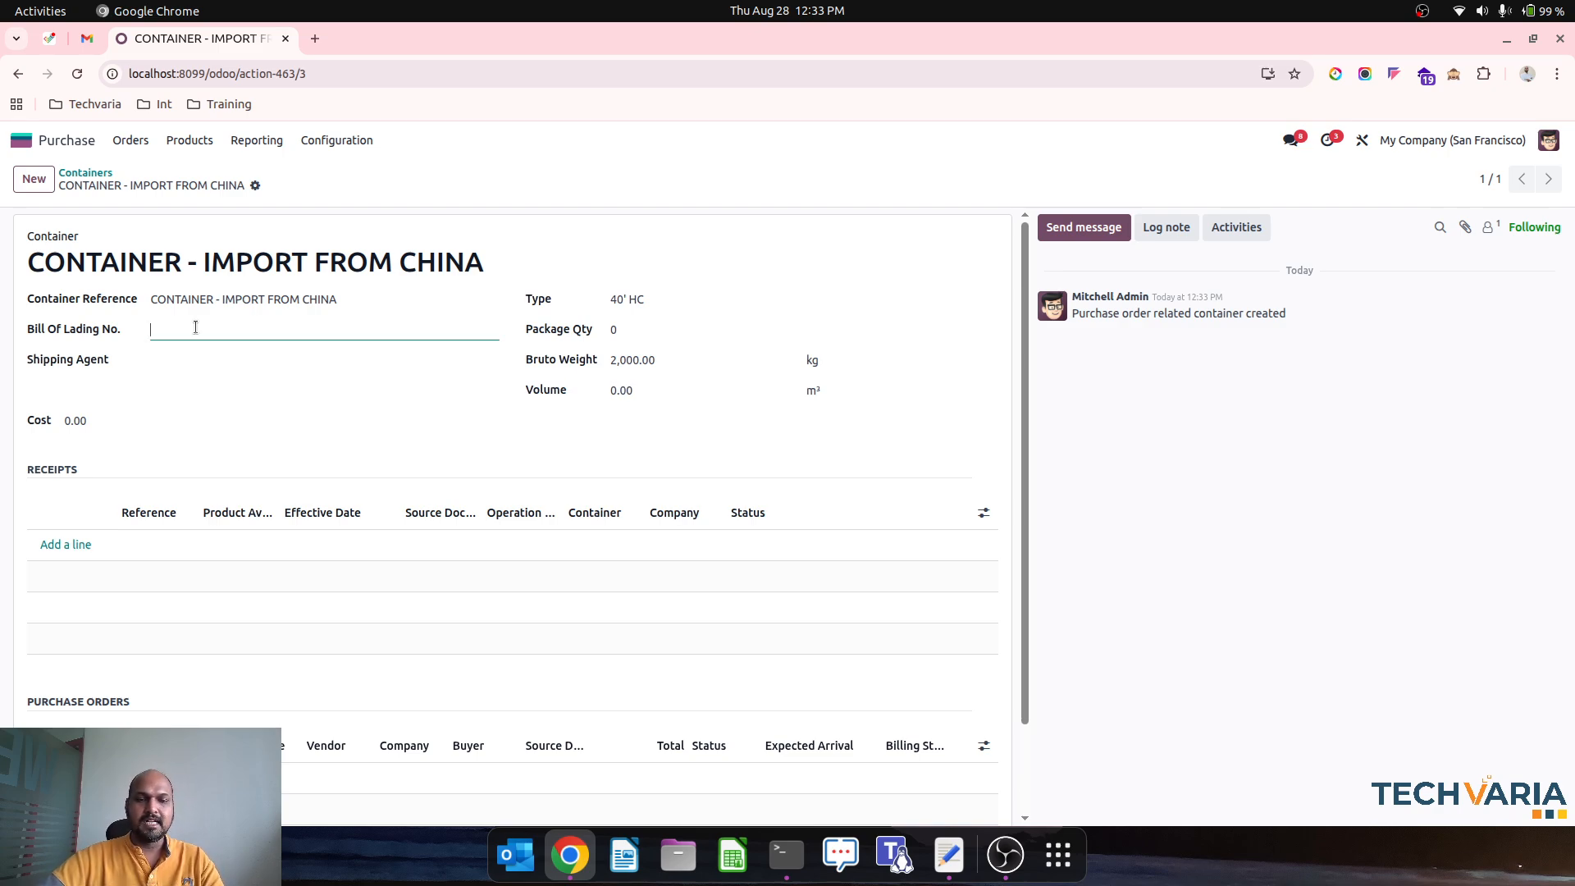
text(98989)
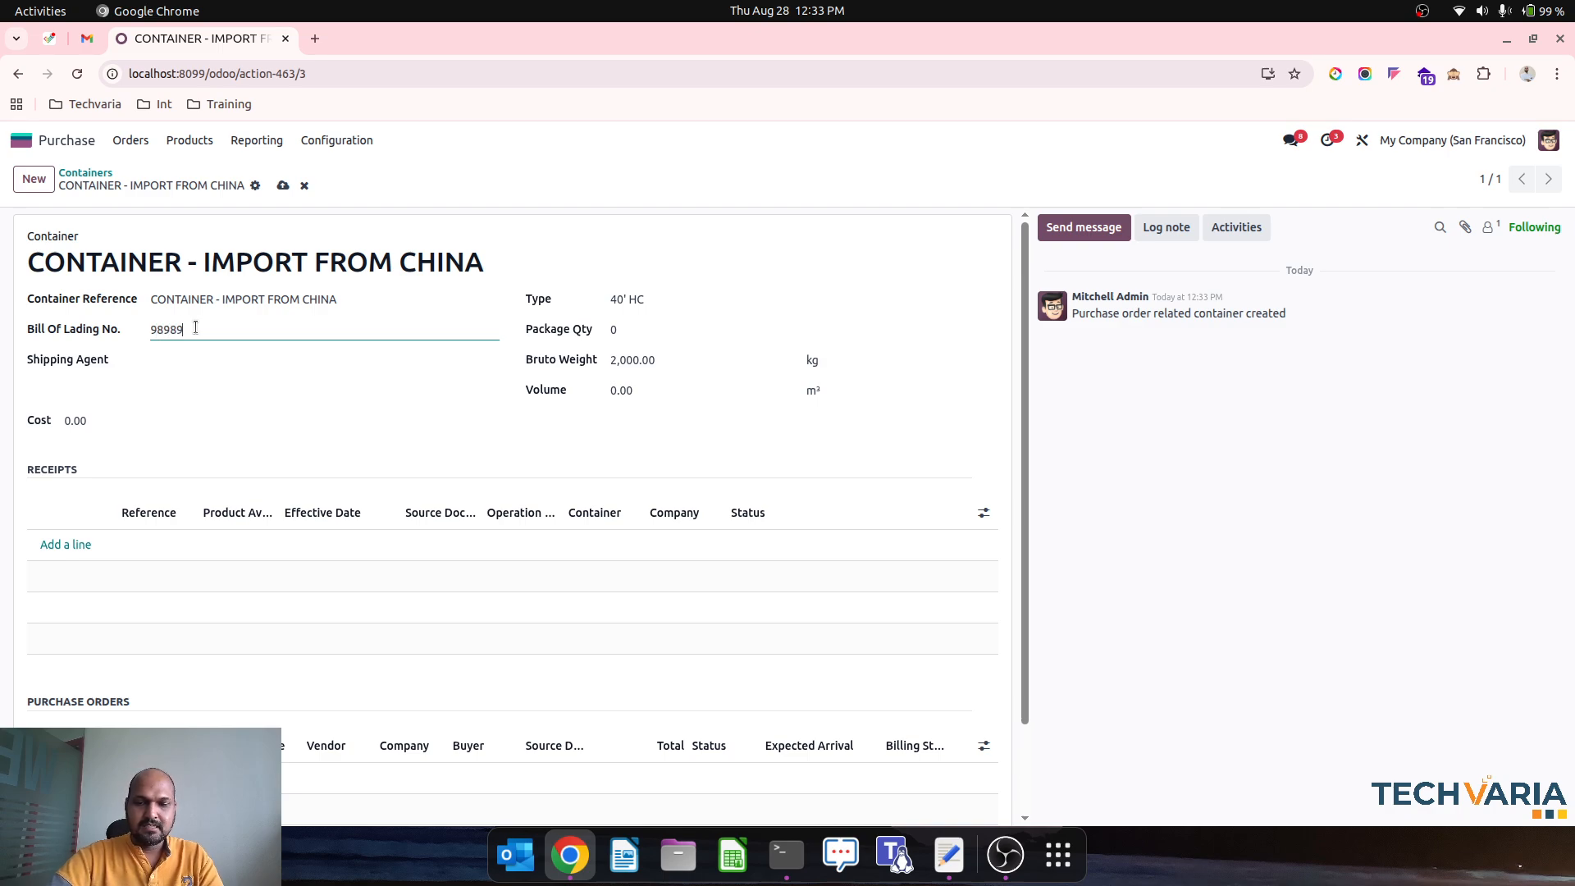
text(00777)
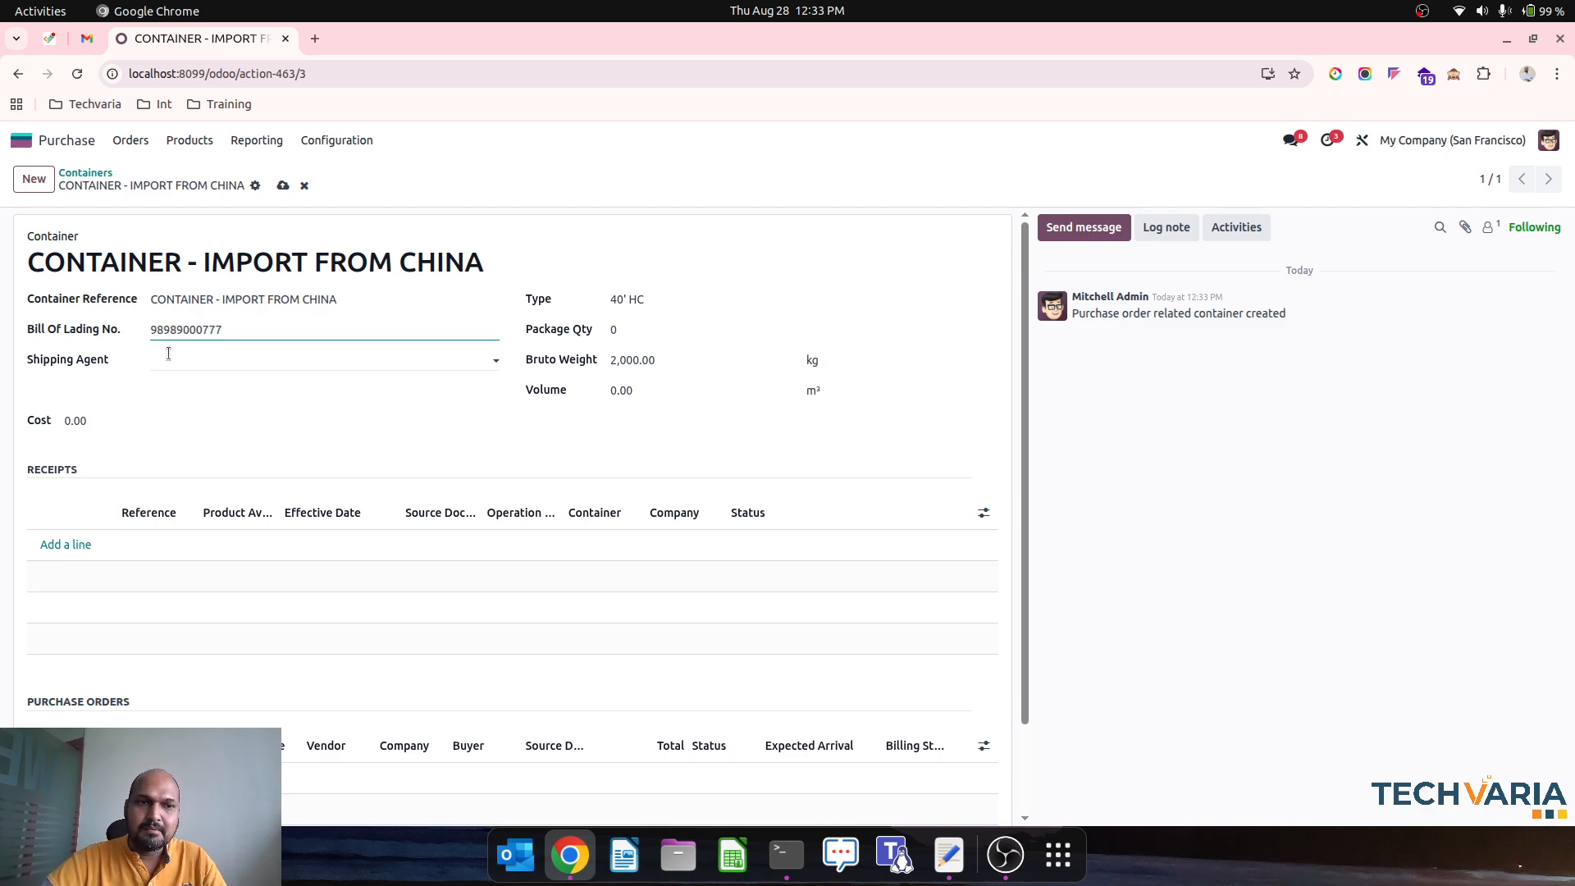
click(202, 360)
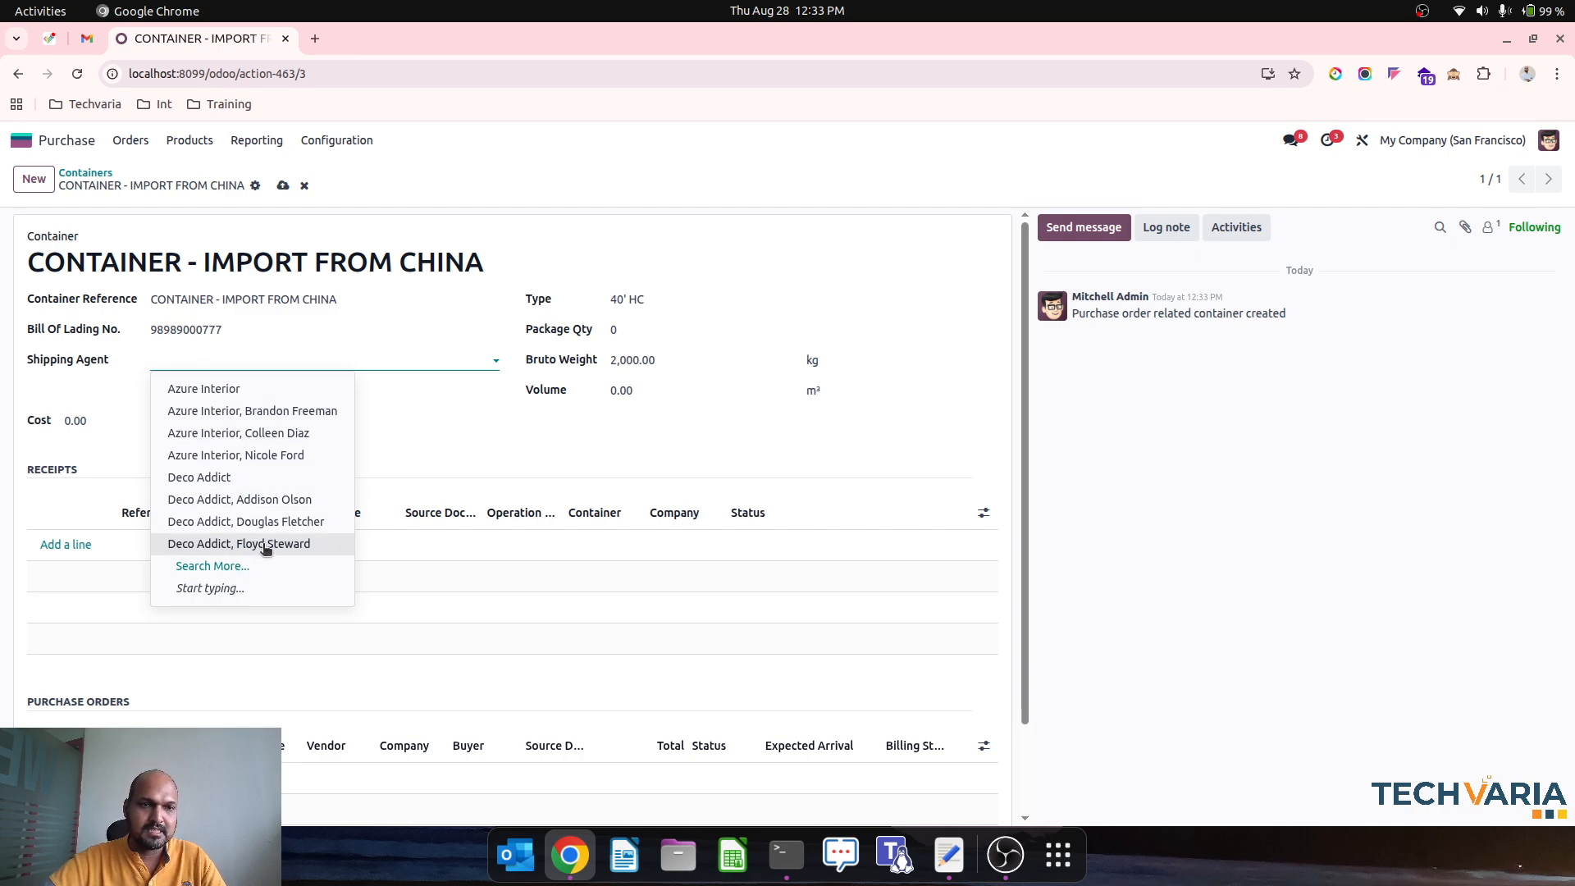
click(274, 478)
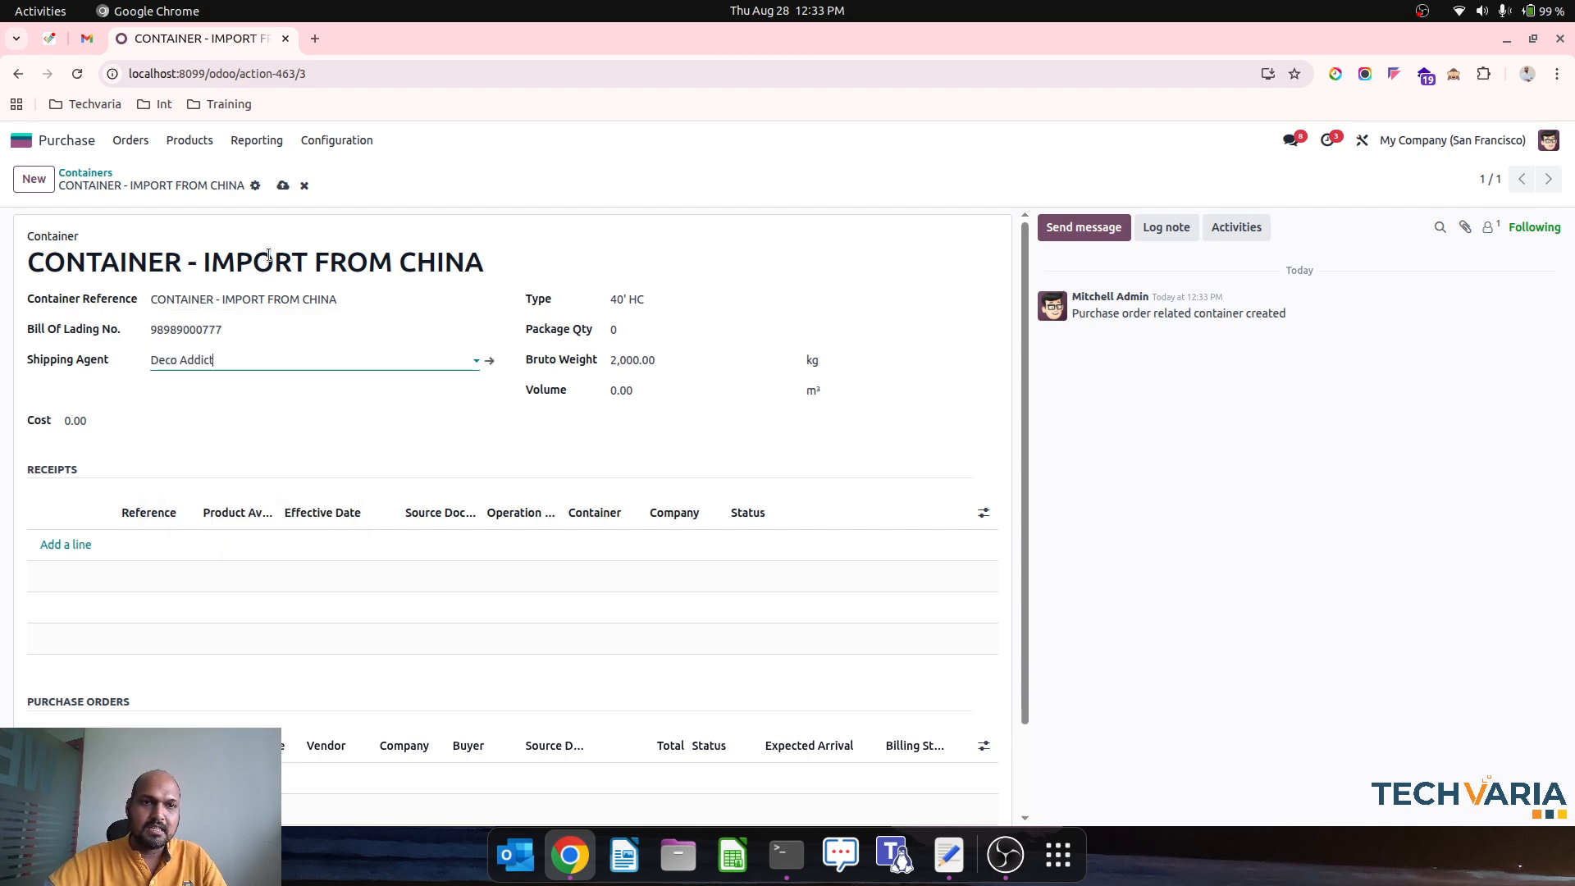
click(282, 187)
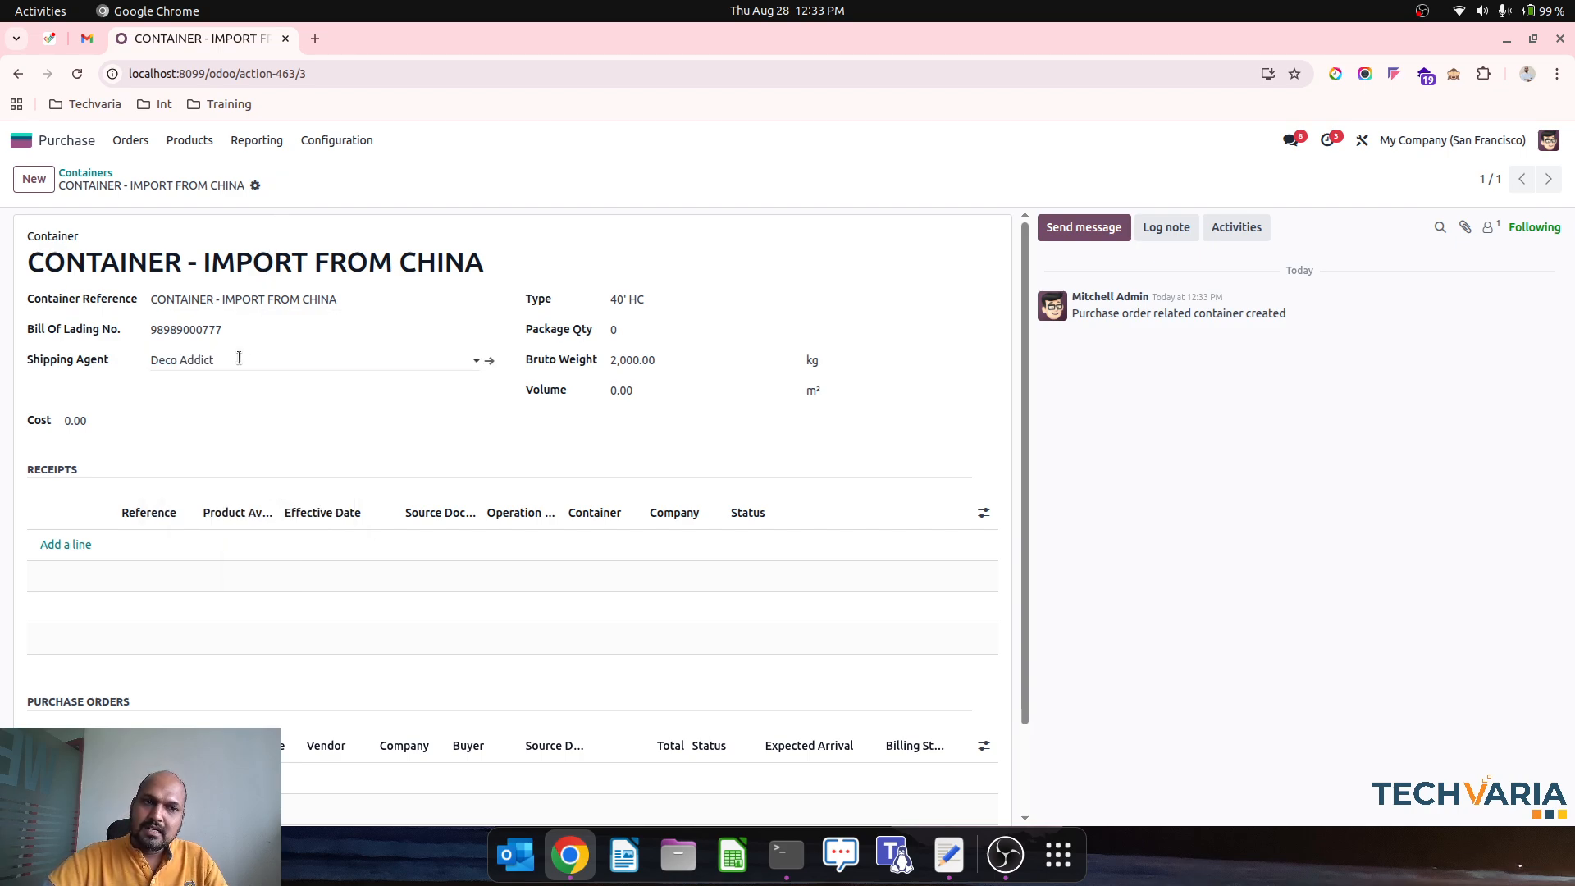
Set the container's cost to 12000 and save the record.
click(163, 424)
text(12000)
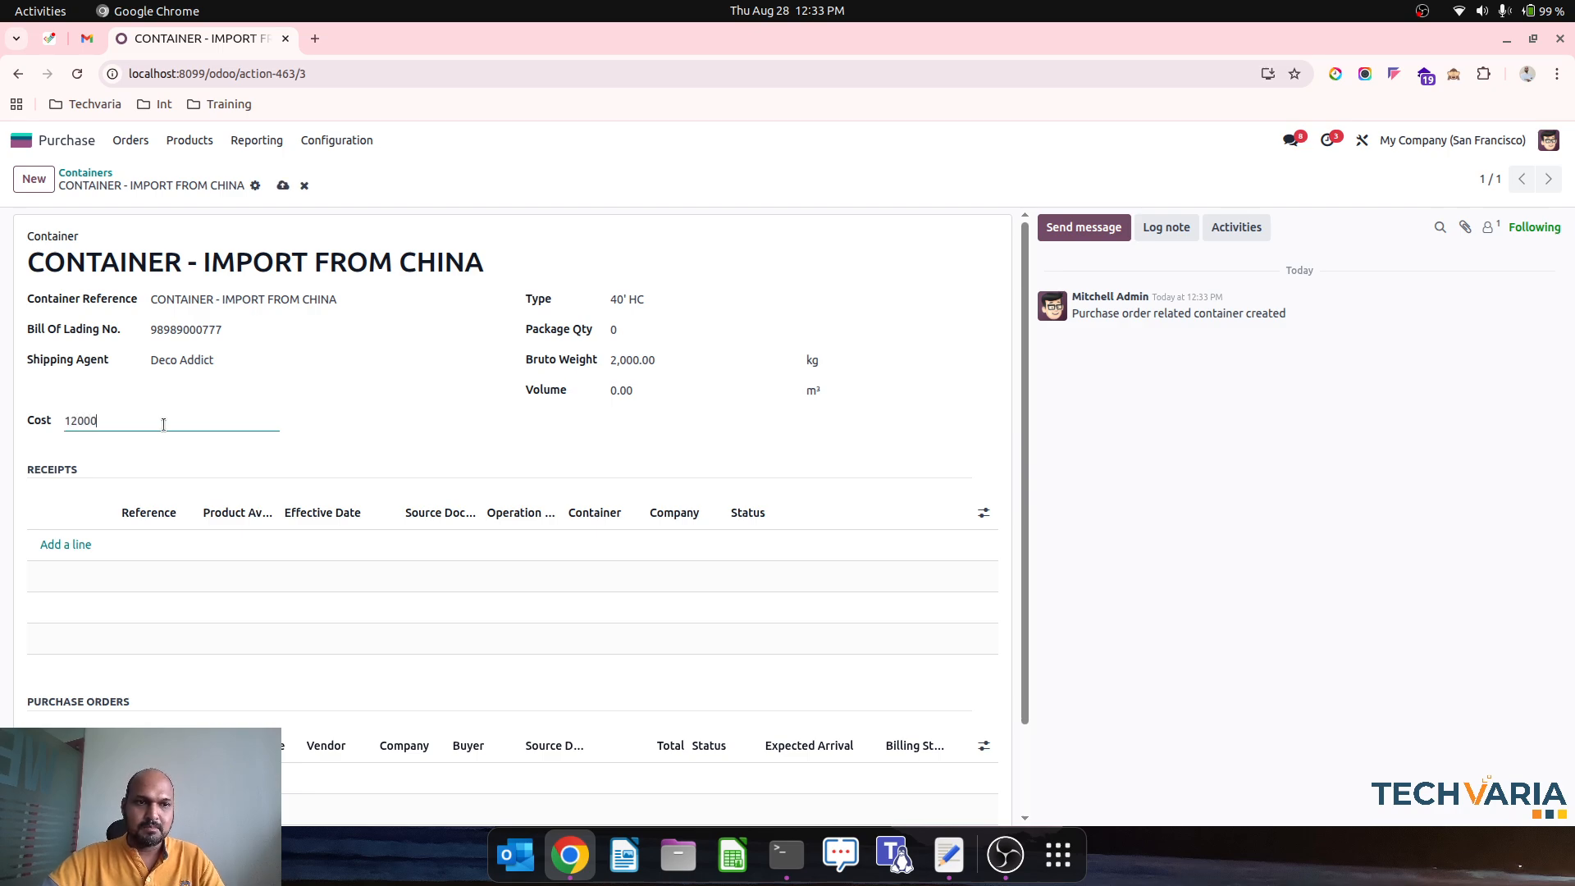
click(282, 187)
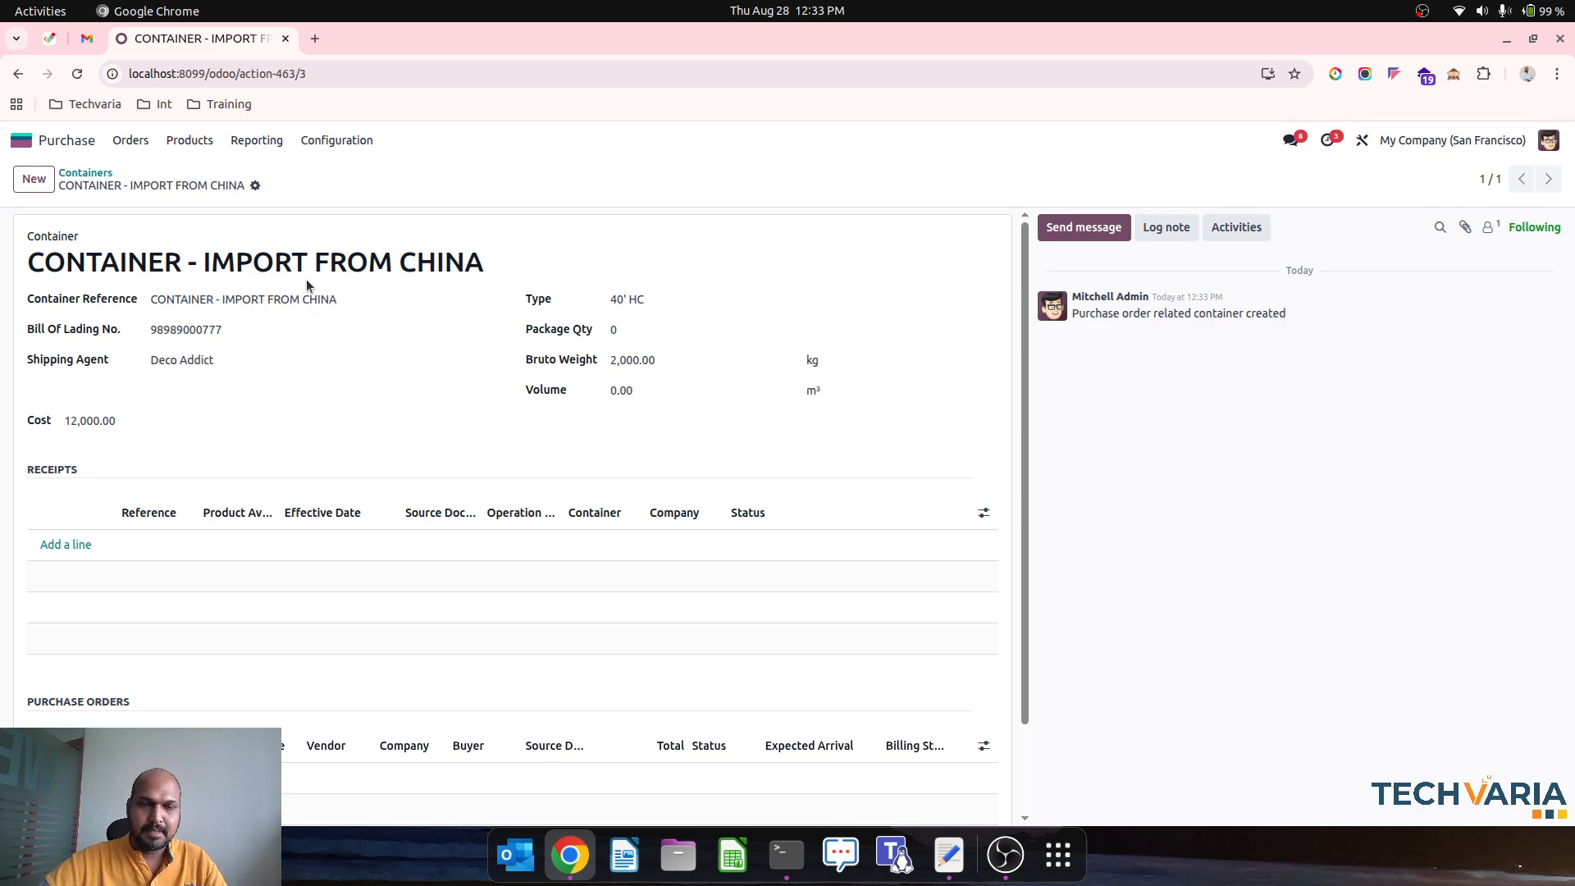
View the list of purchase orders, and reopen the import-from-China container from the containers list.
click(133, 144)
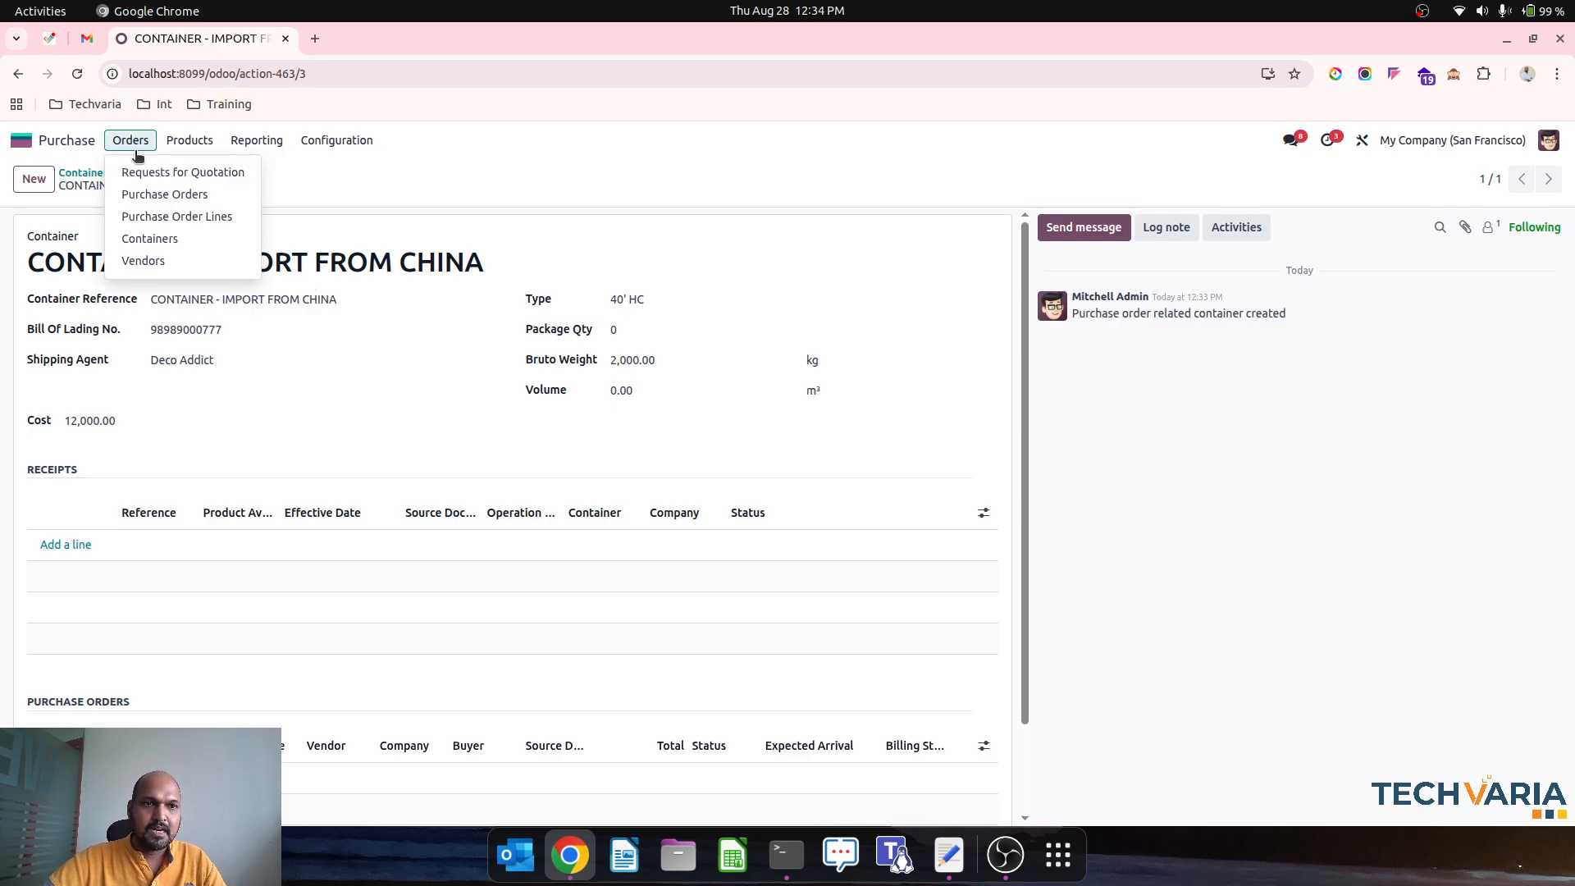
click(165, 195)
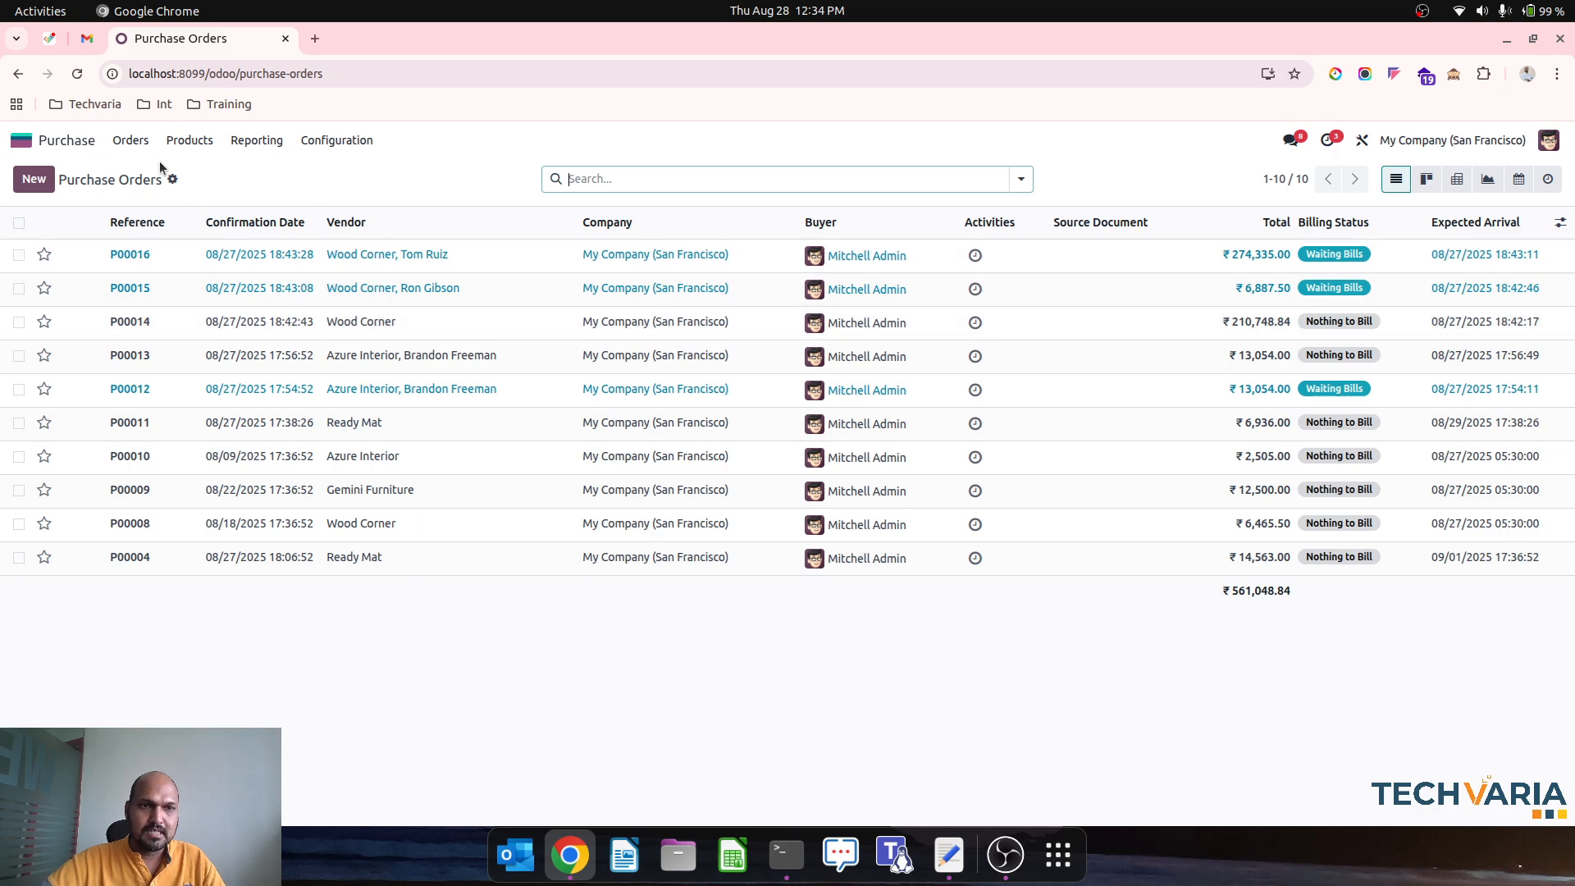
click(151, 141)
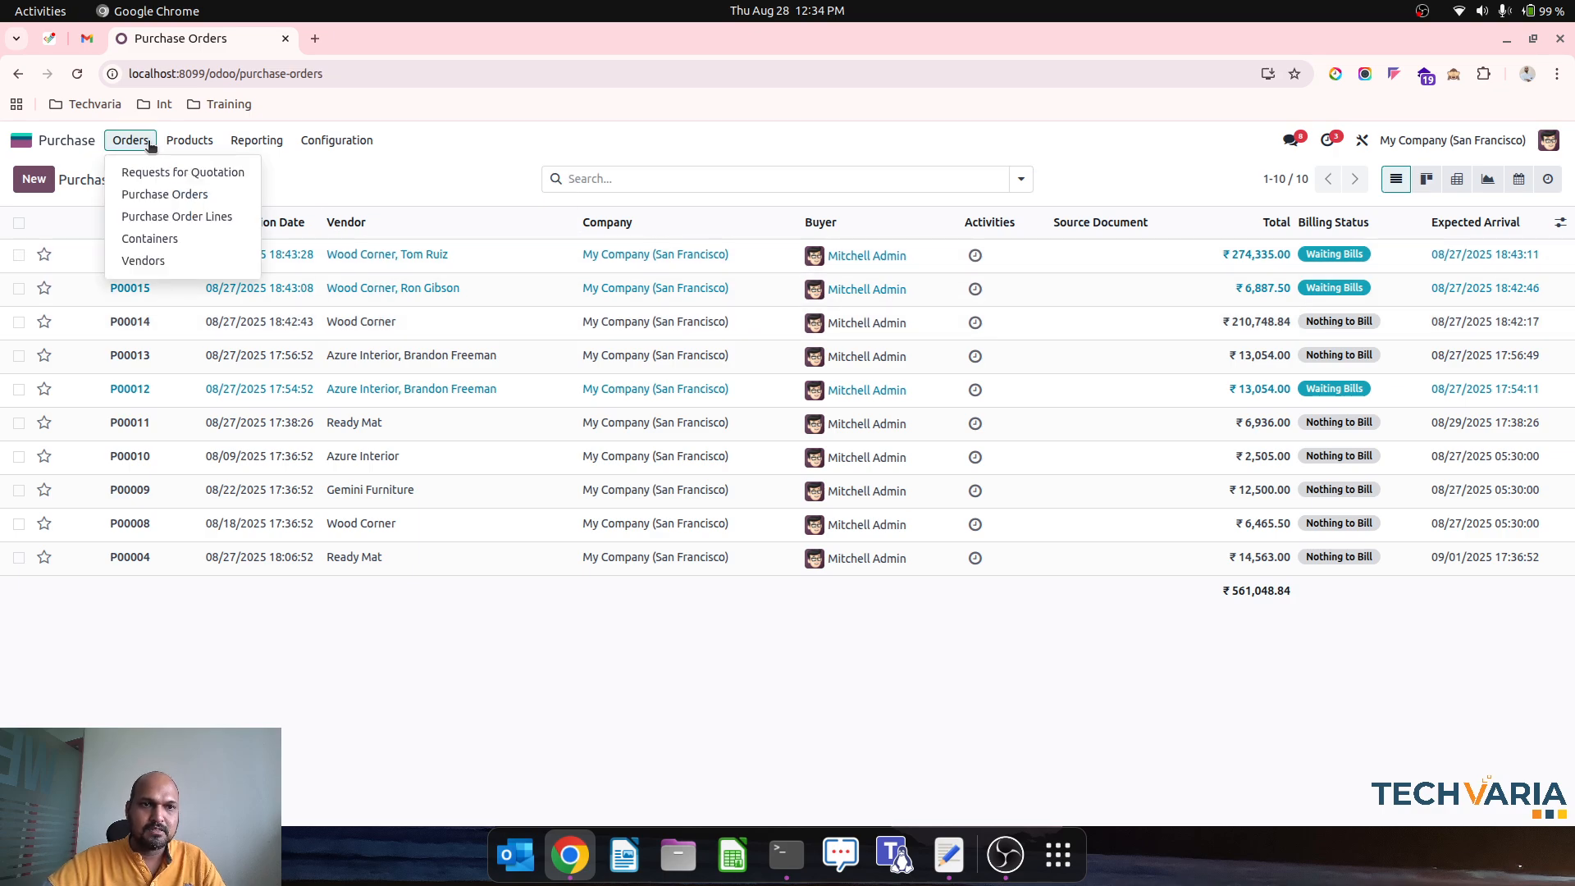
click(186, 236)
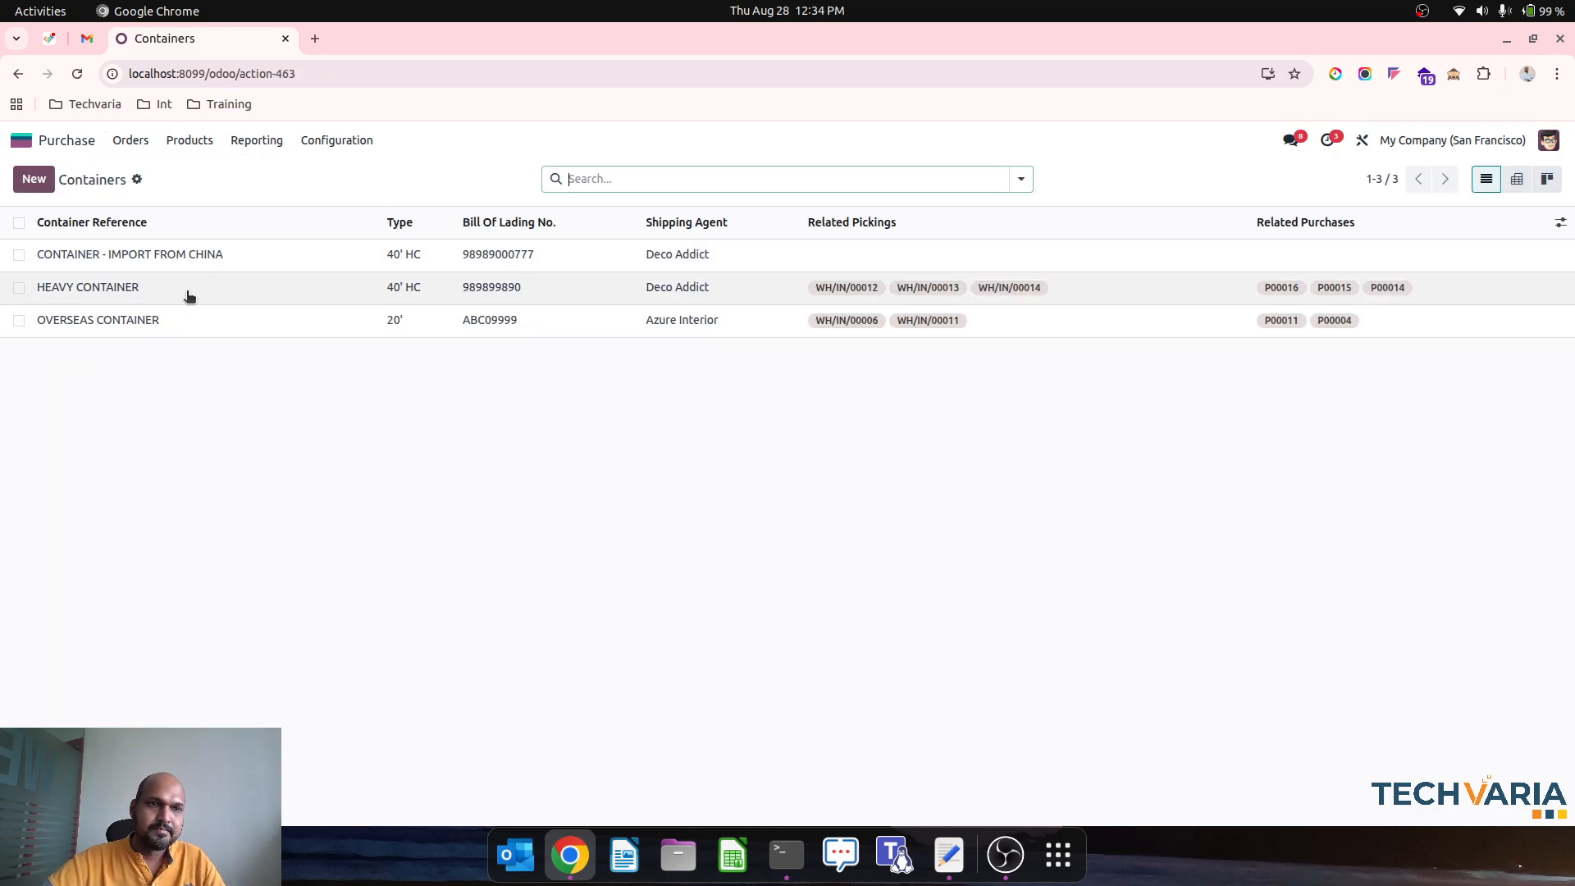
click(173, 265)
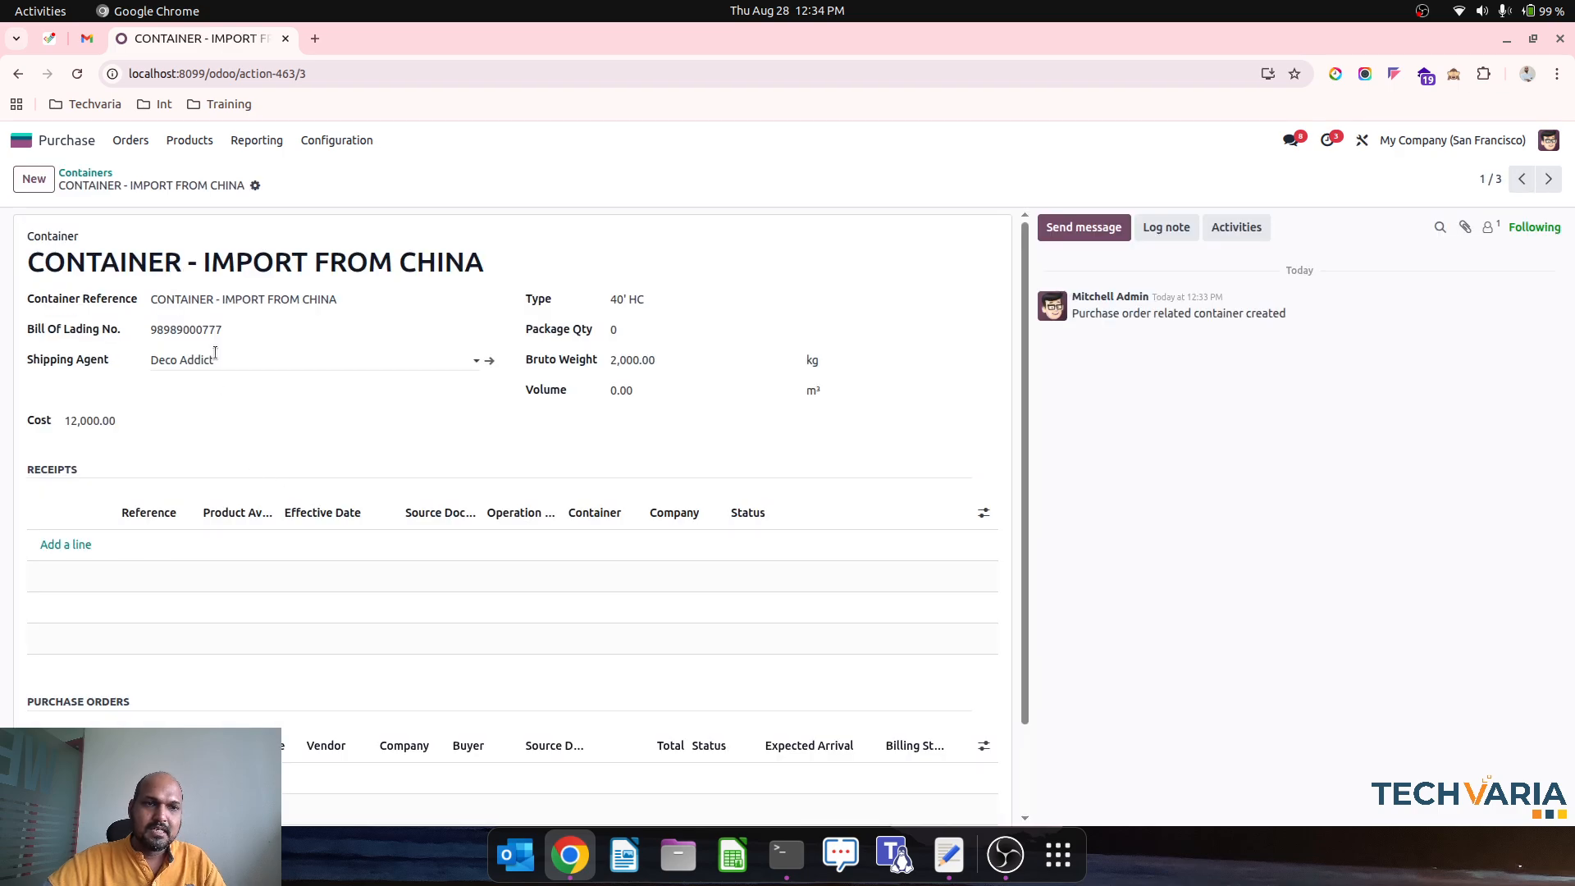
Create and save a new vendor company named "China Vendor1" with the country China.
click(127, 142)
click(143, 260)
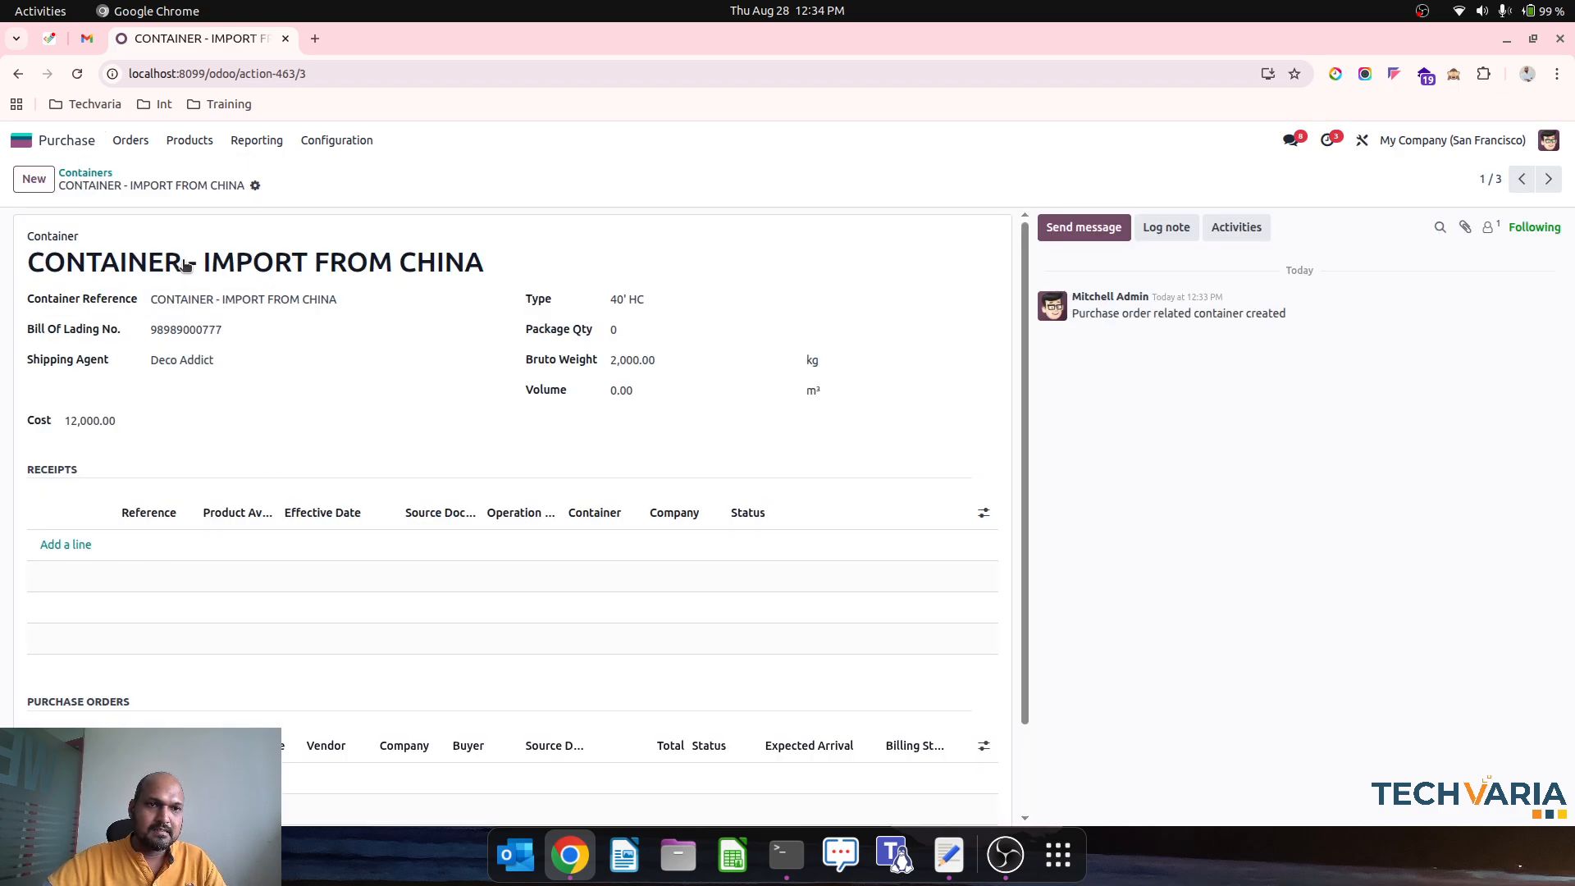
click(34, 180)
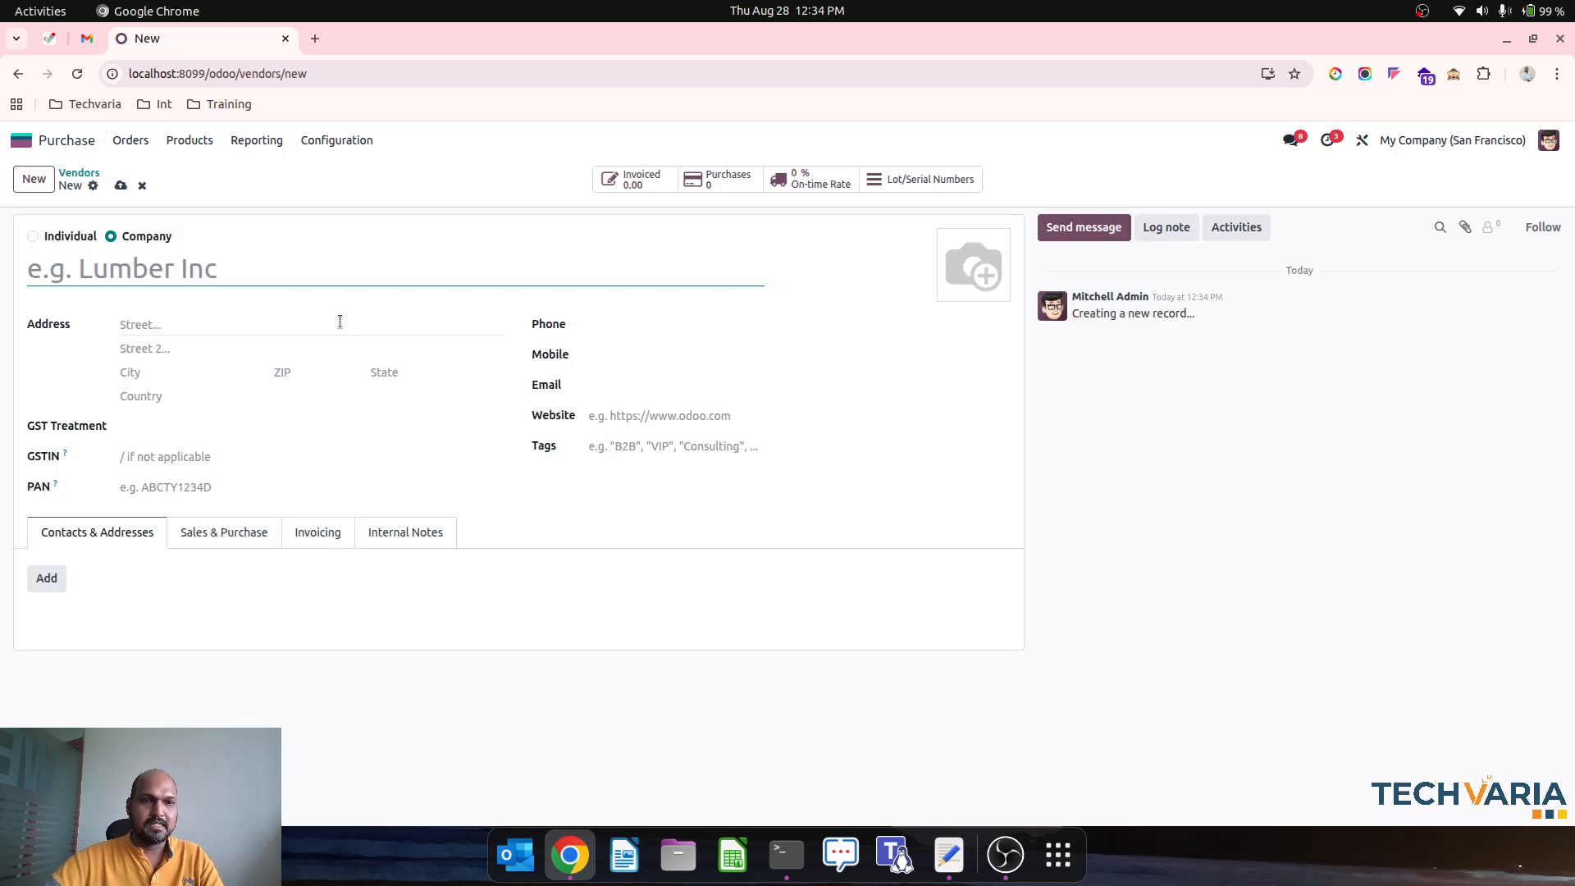
text(China Ve)
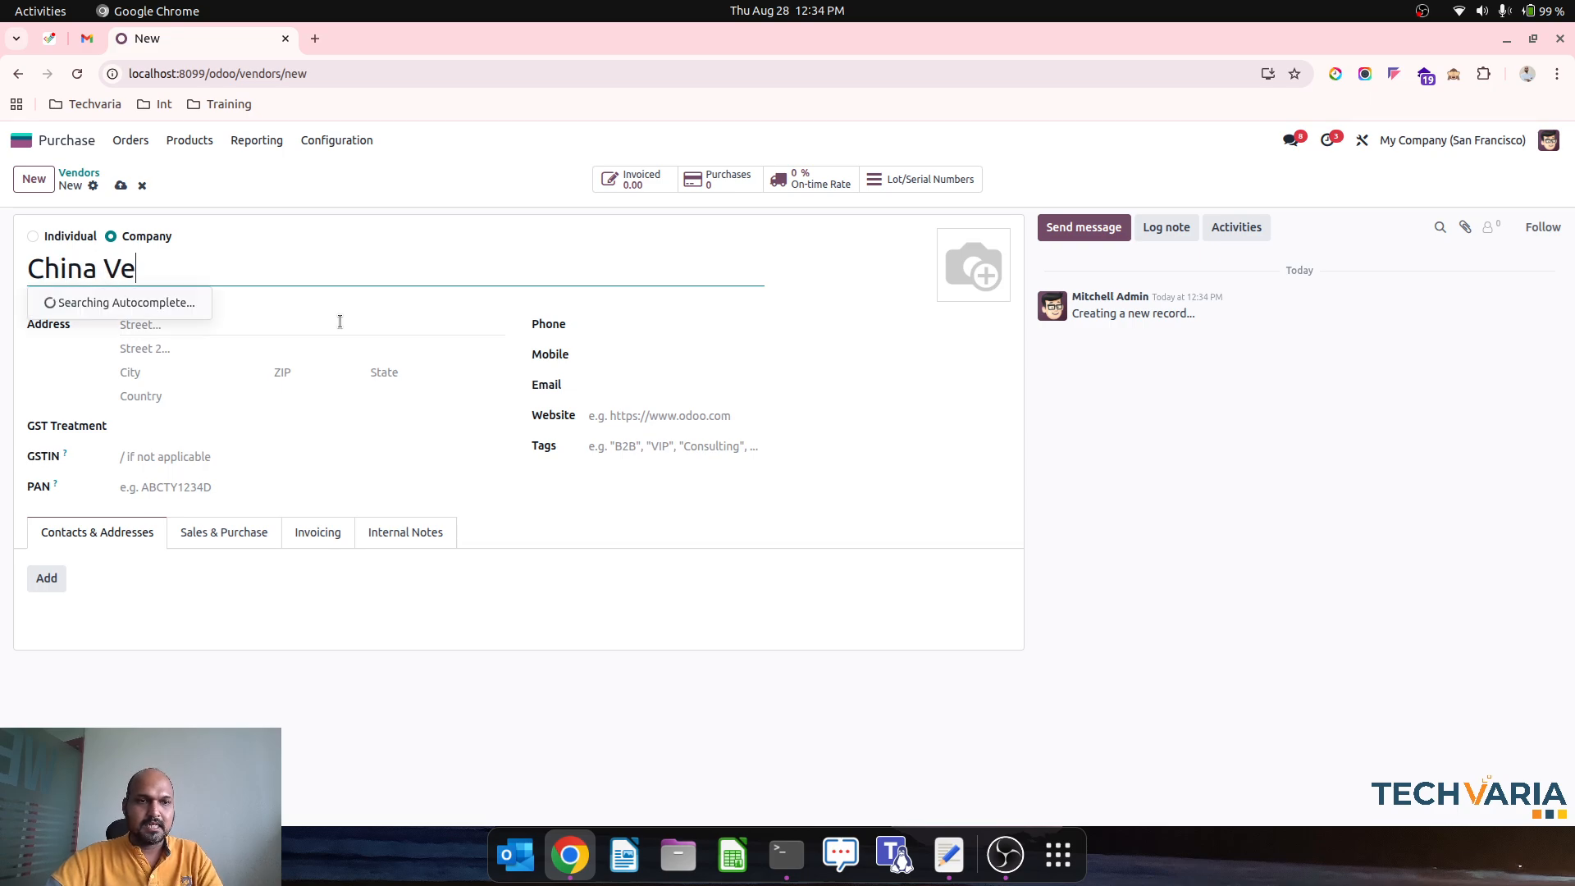
text(ndor1)
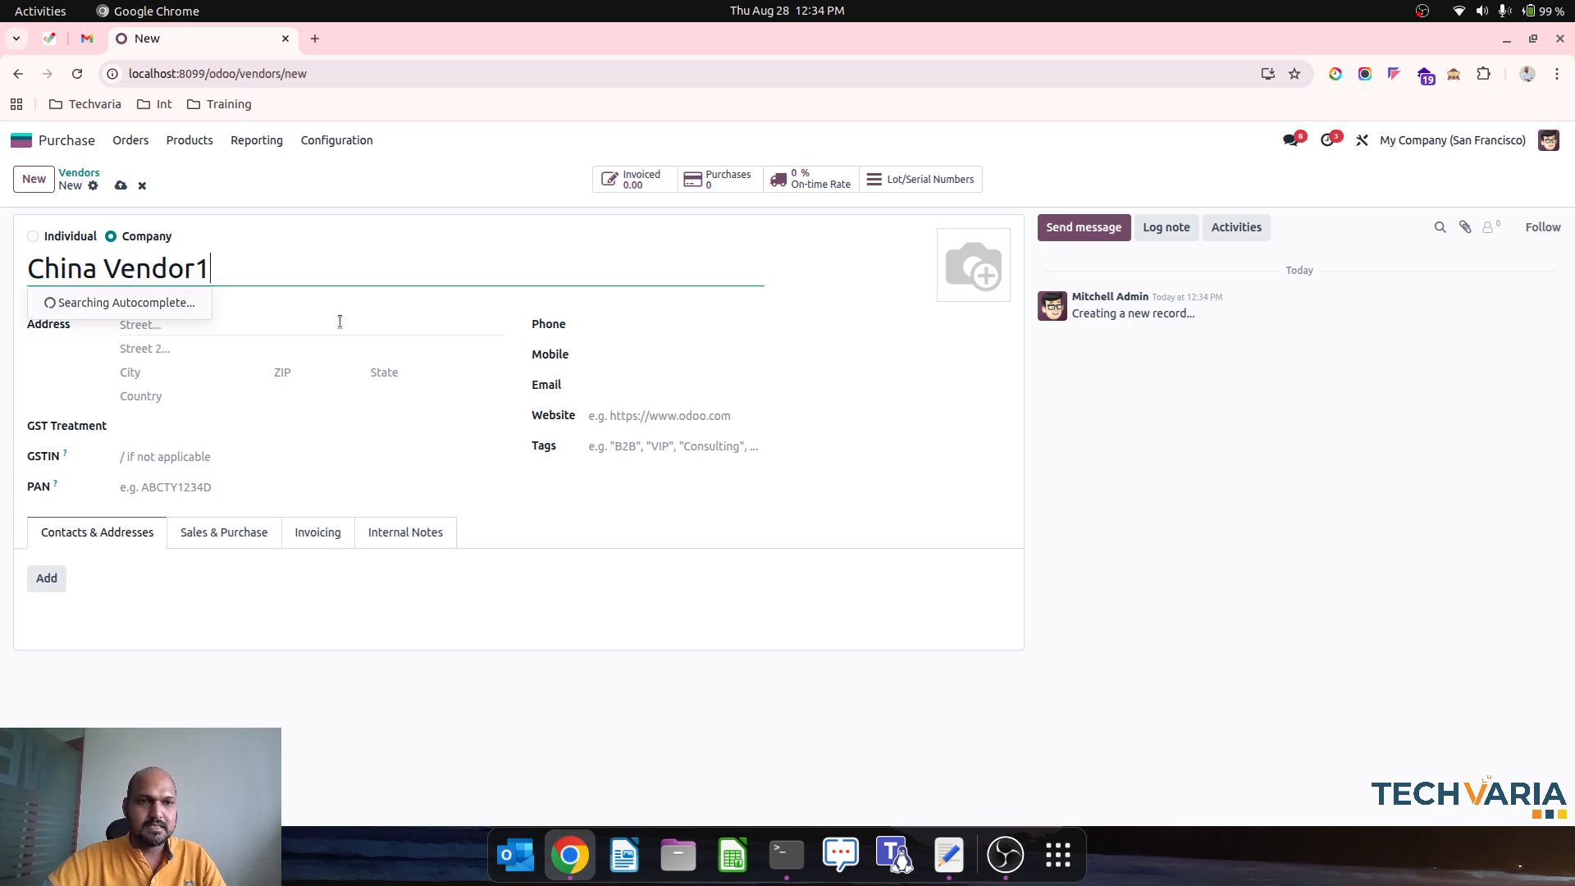
click(245, 391)
text(chin)
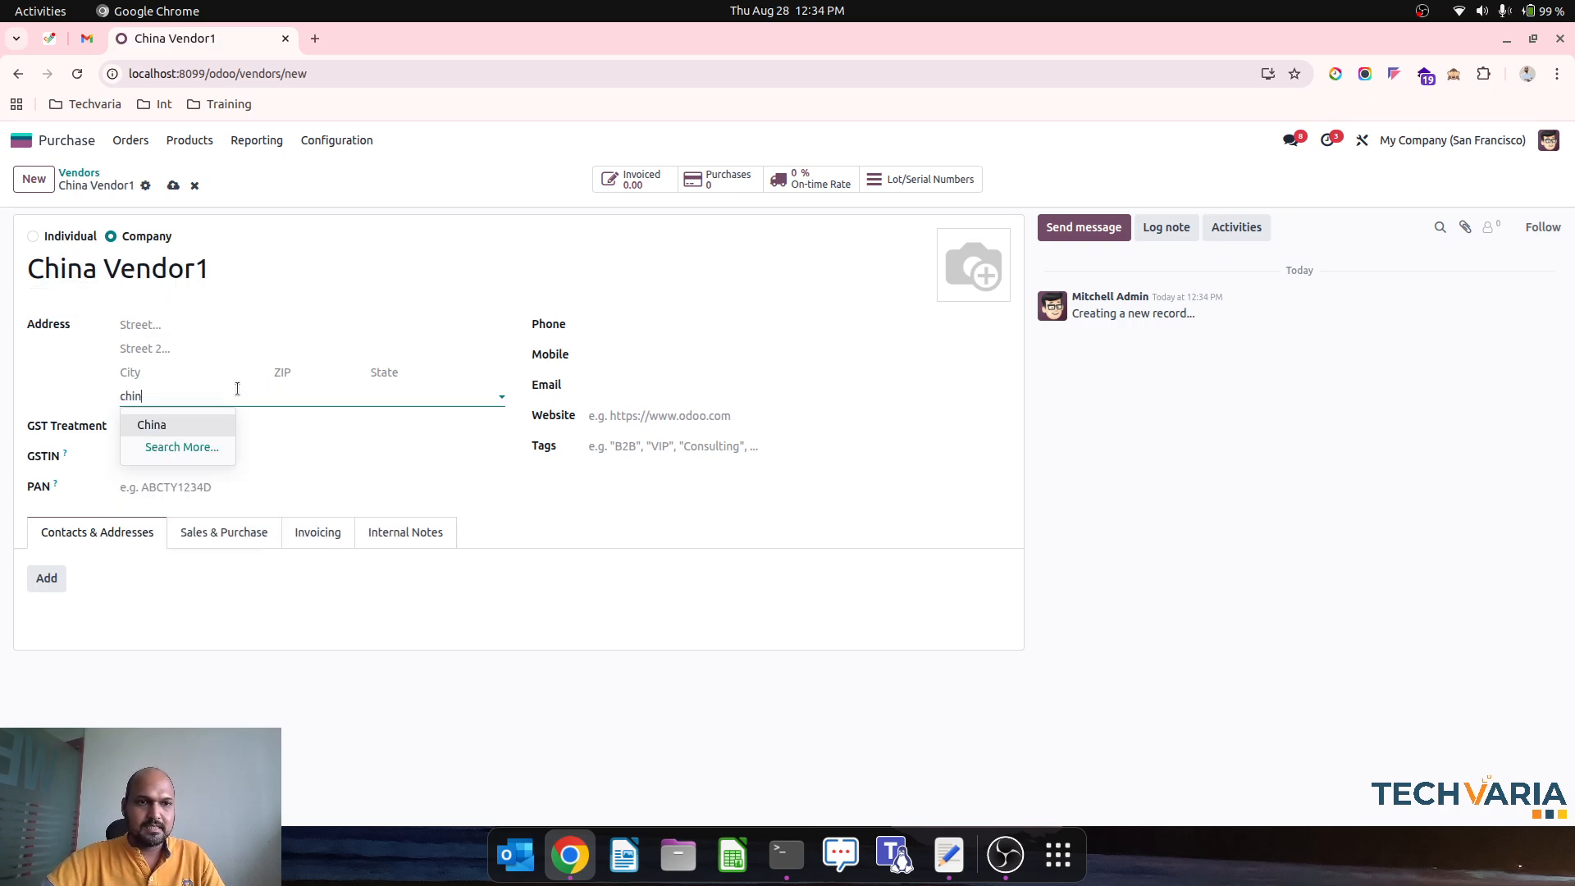
click(214, 427)
click(173, 186)
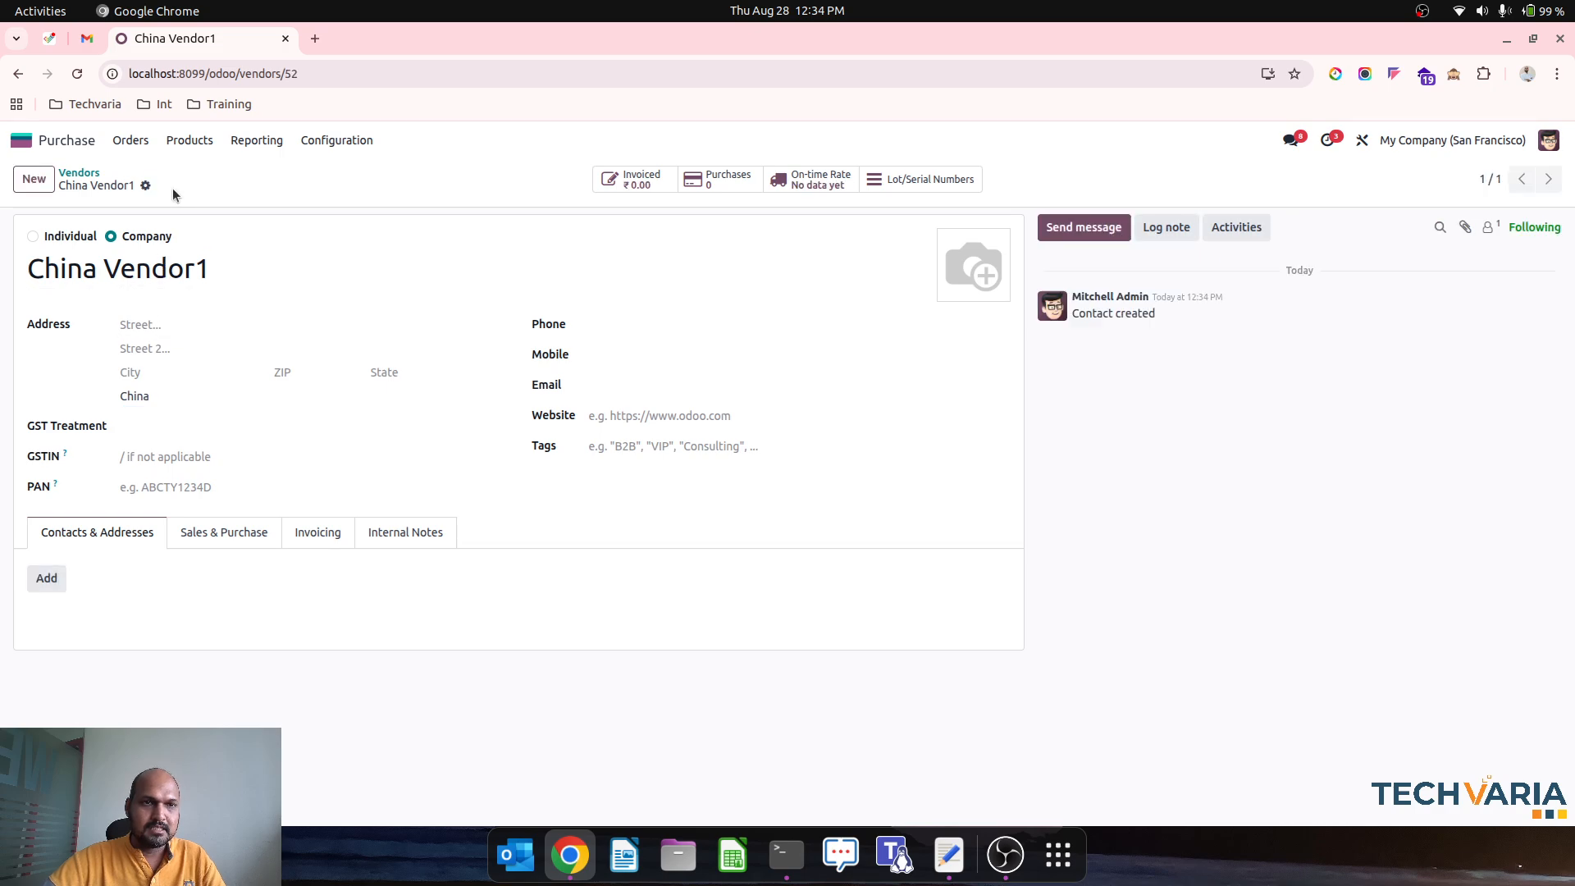
Start a new request for quotation with China Vendor1 as the vendor.
click(79, 173)
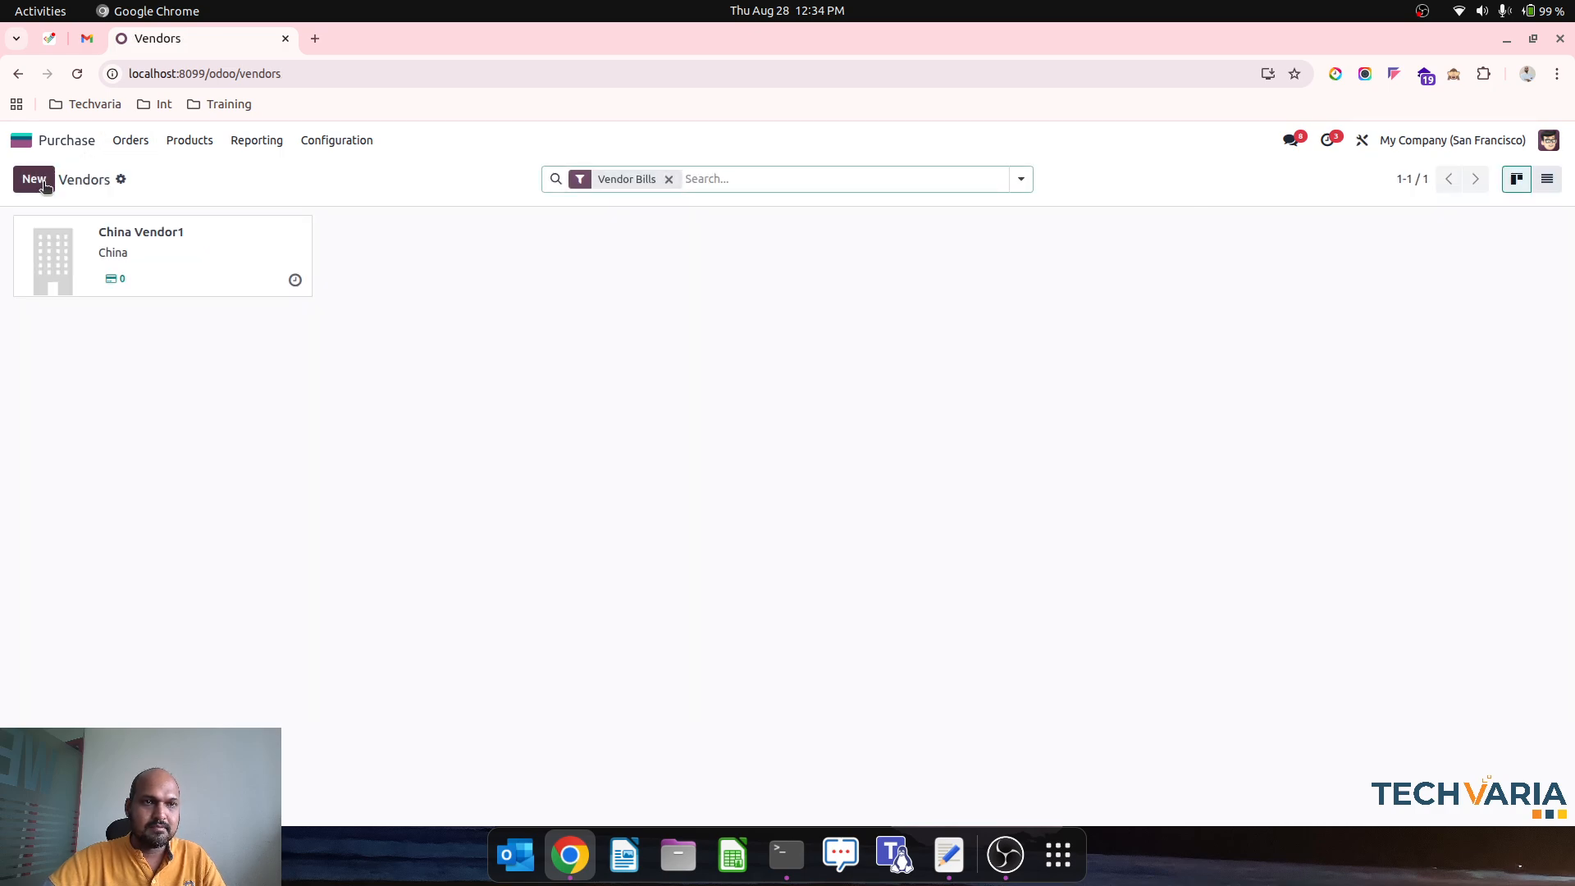
click(130, 140)
click(132, 167)
click(34, 178)
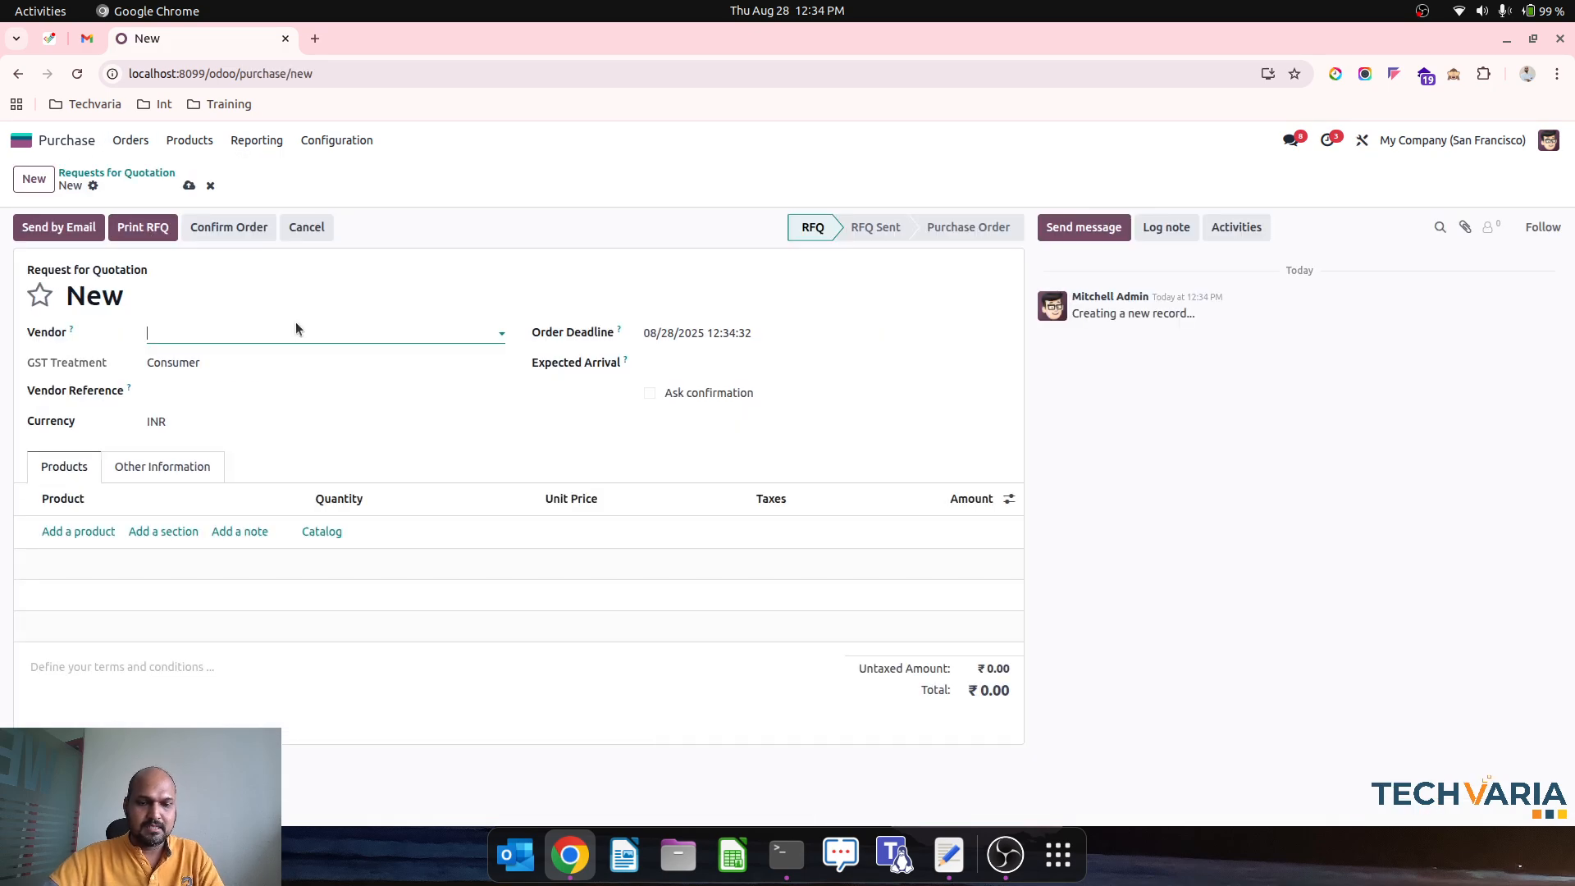
text(china)
click(260, 361)
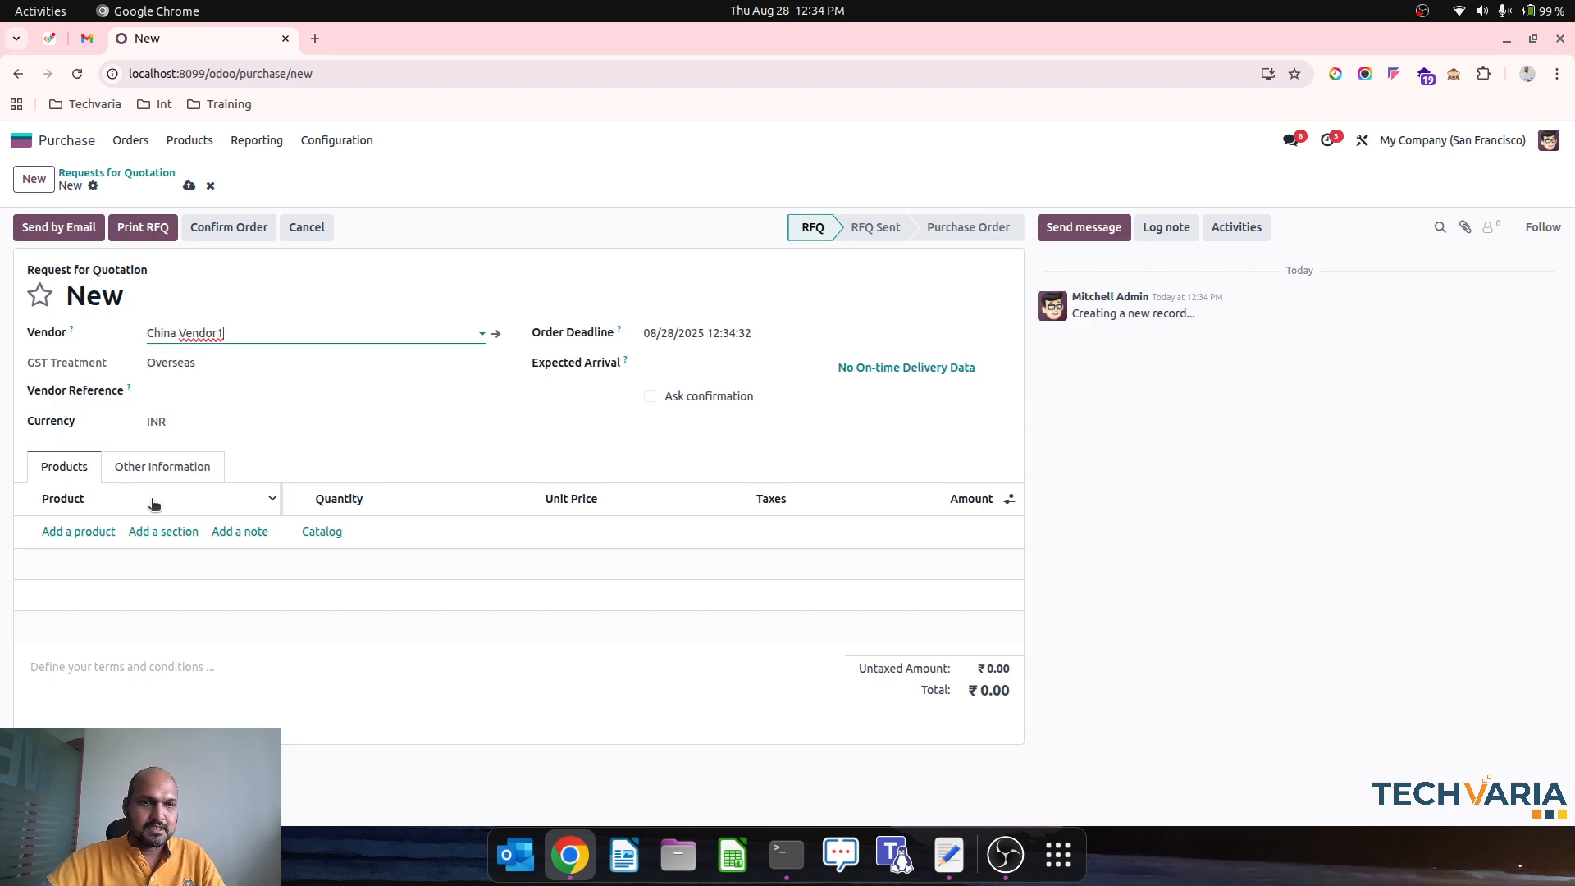
Remove the vendor filter from the quotation's product catalog and add Corner Desk Right Sit with quantity 4.
click(324, 535)
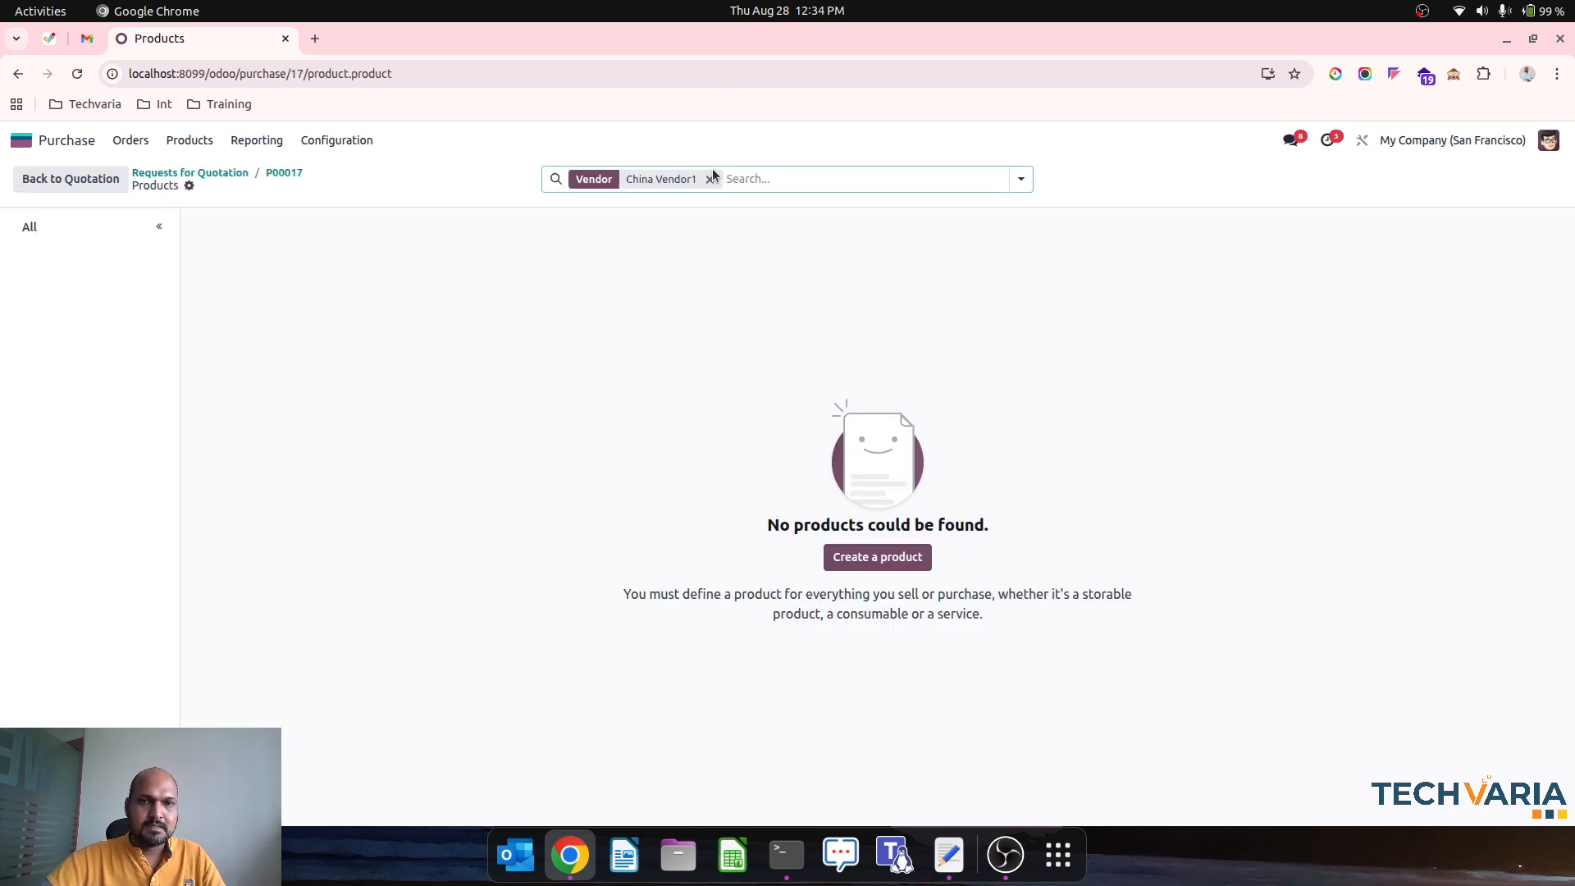
click(710, 179)
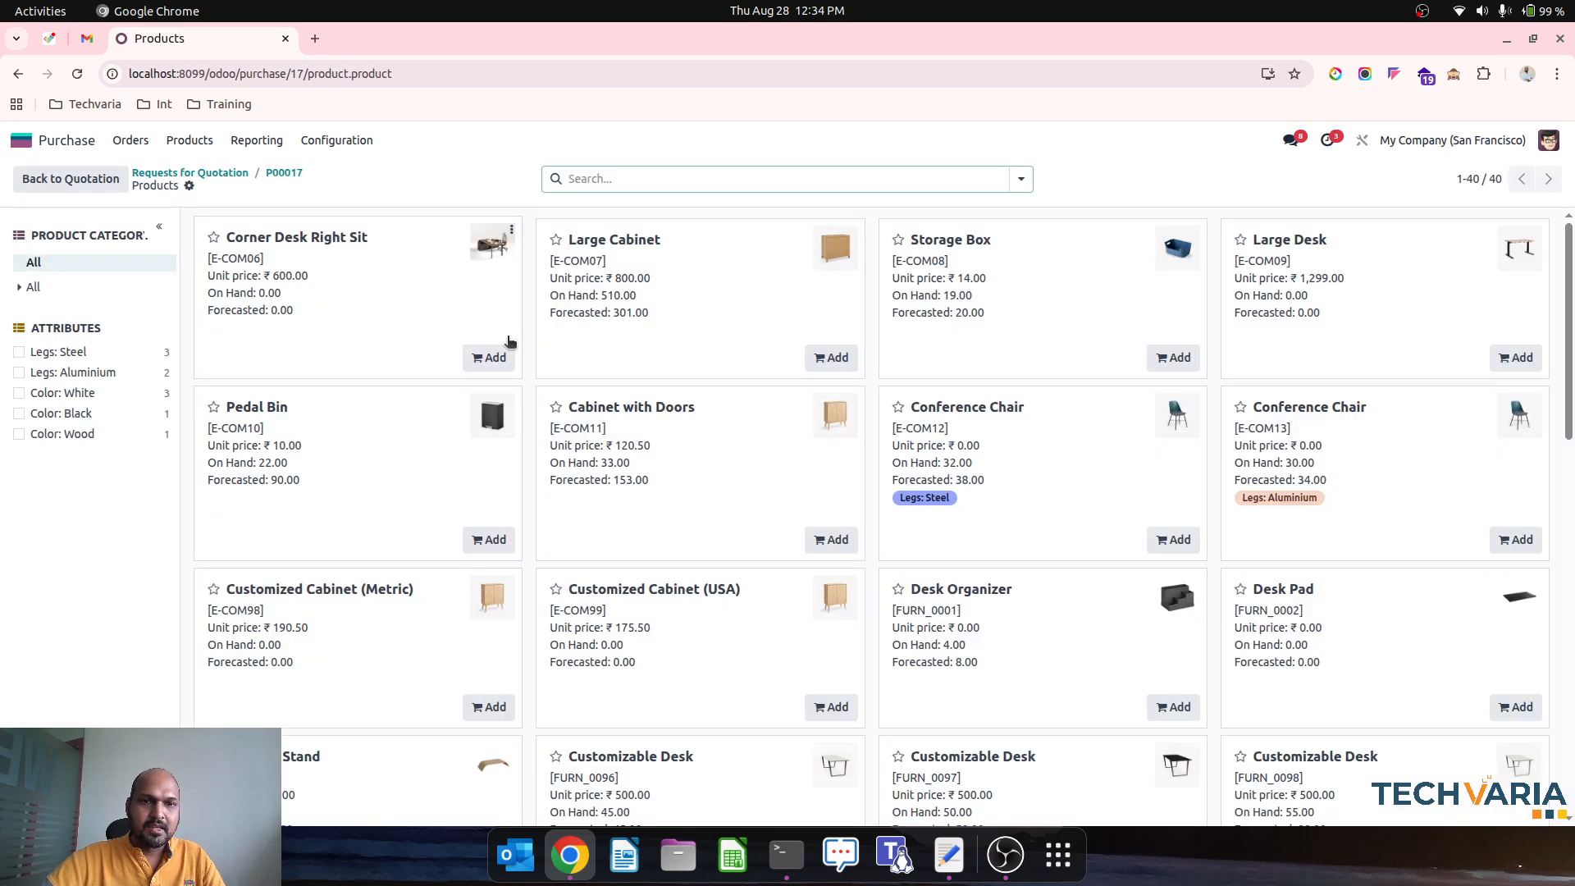
click(495, 358)
click(343, 357)
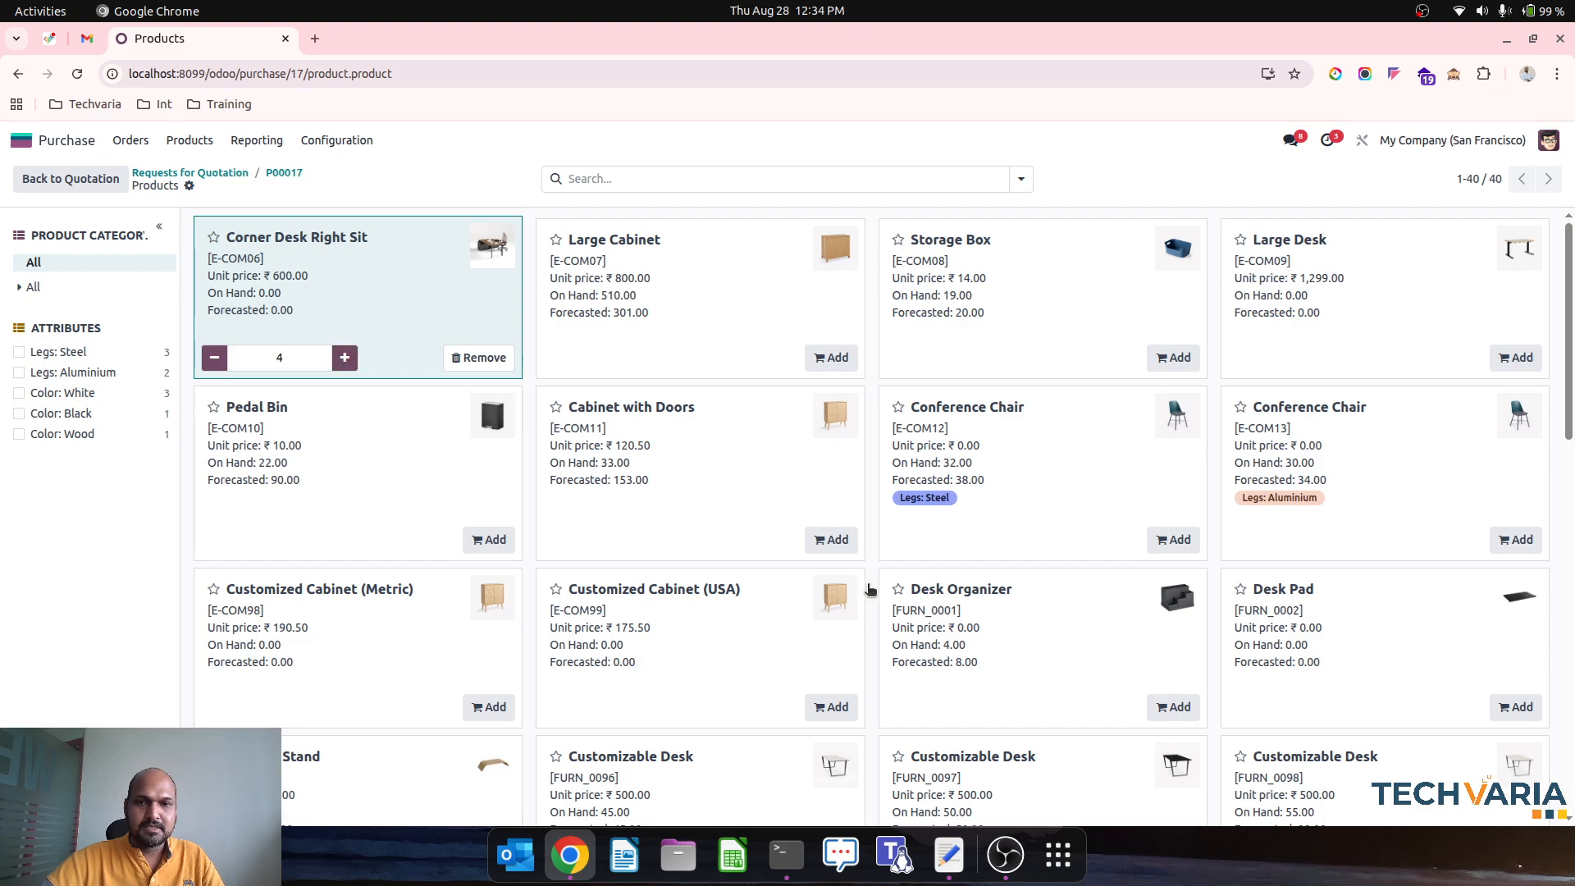
Add Cabinet with Doors and the steel-legged Conference Chair from the catalog, each with quantity 4.
click(831, 539)
click(687, 539)
click(686, 539)
click(687, 539)
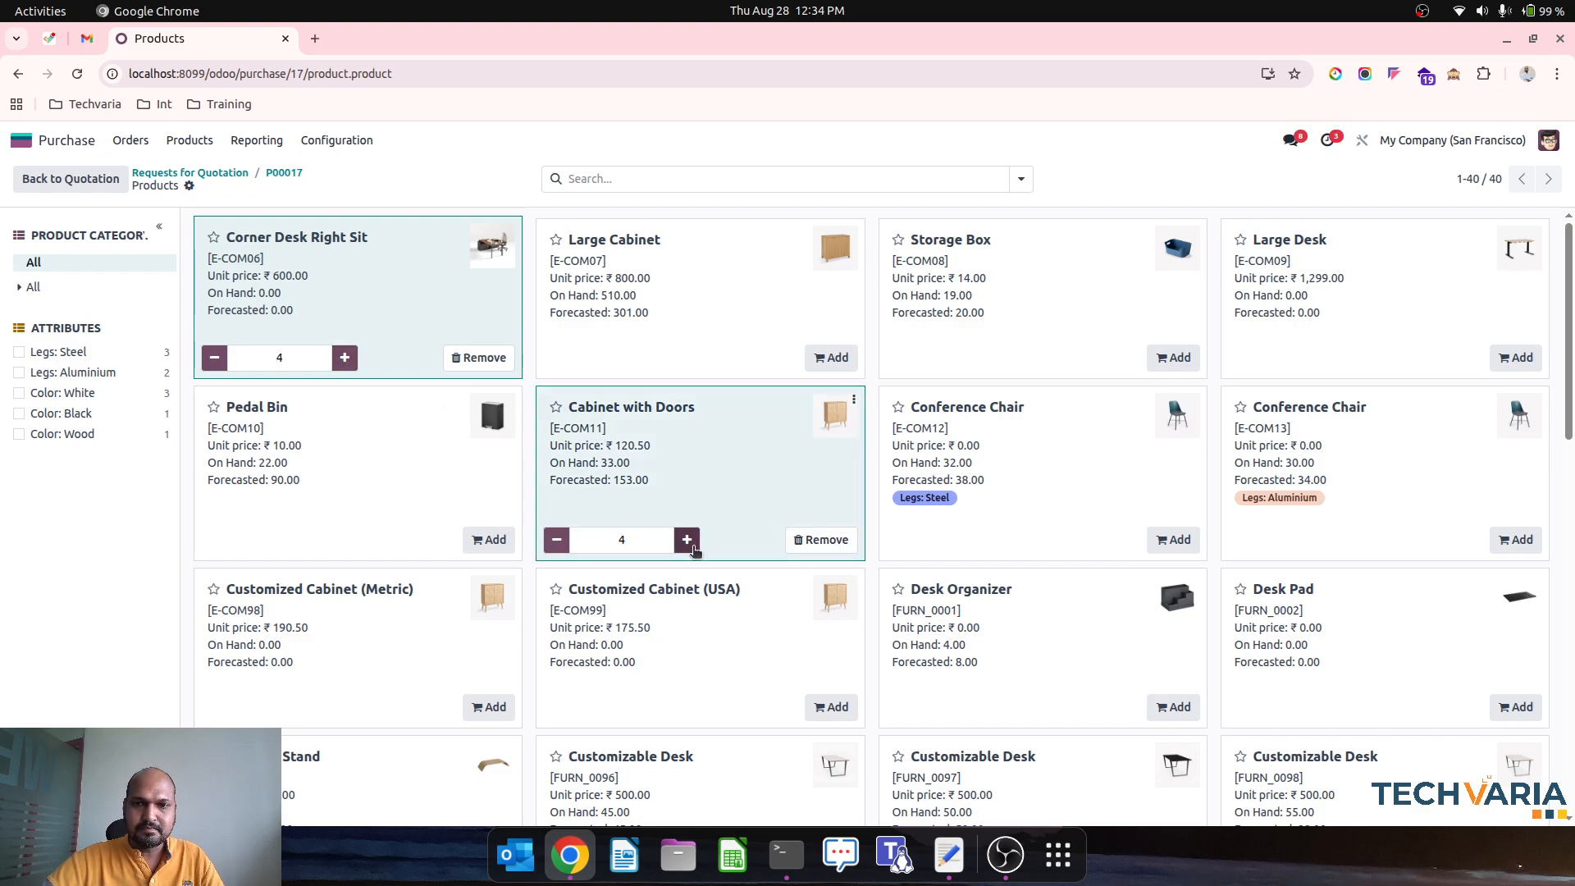
click(1173, 539)
click(1028, 539)
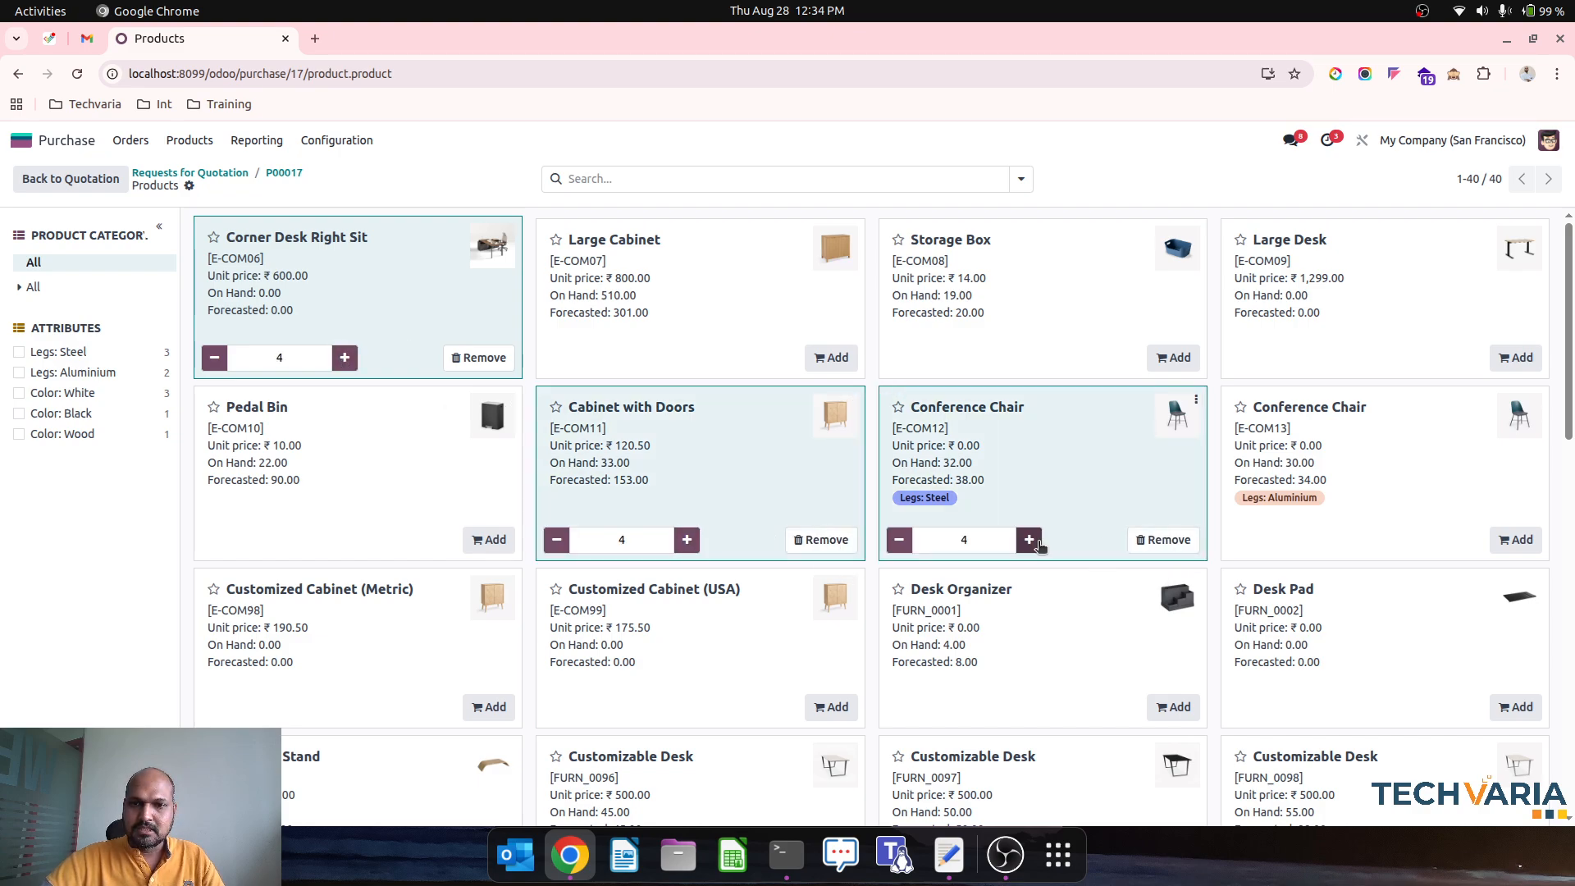
Add one Large Desk, one aluminium-legged Conference Chair and one Desk Pad to the quotation.
click(1516, 358)
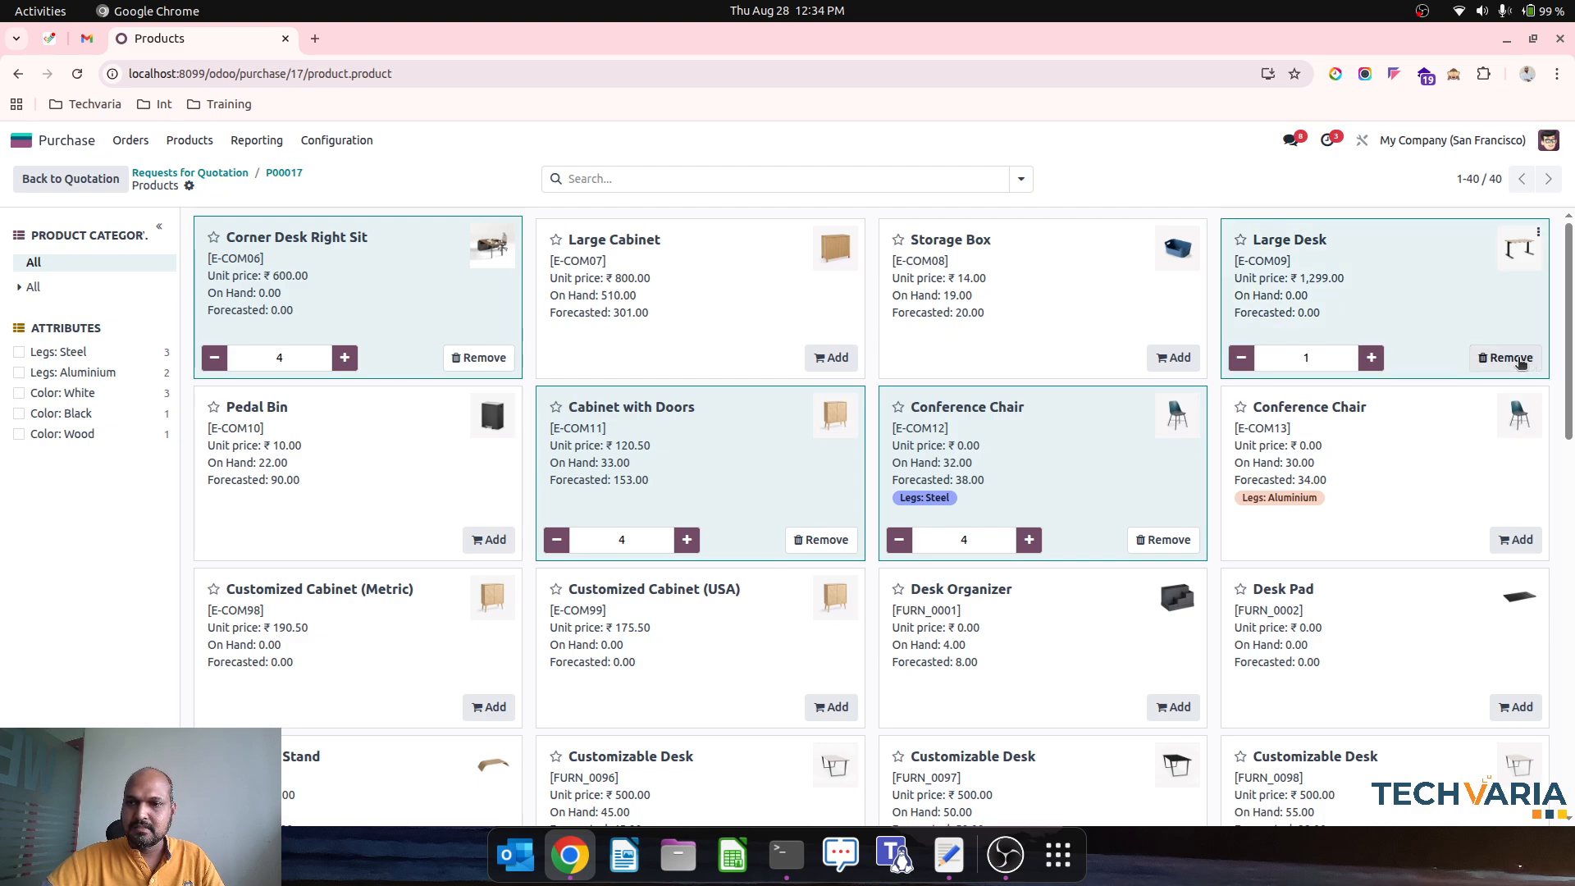
click(1516, 538)
click(1516, 707)
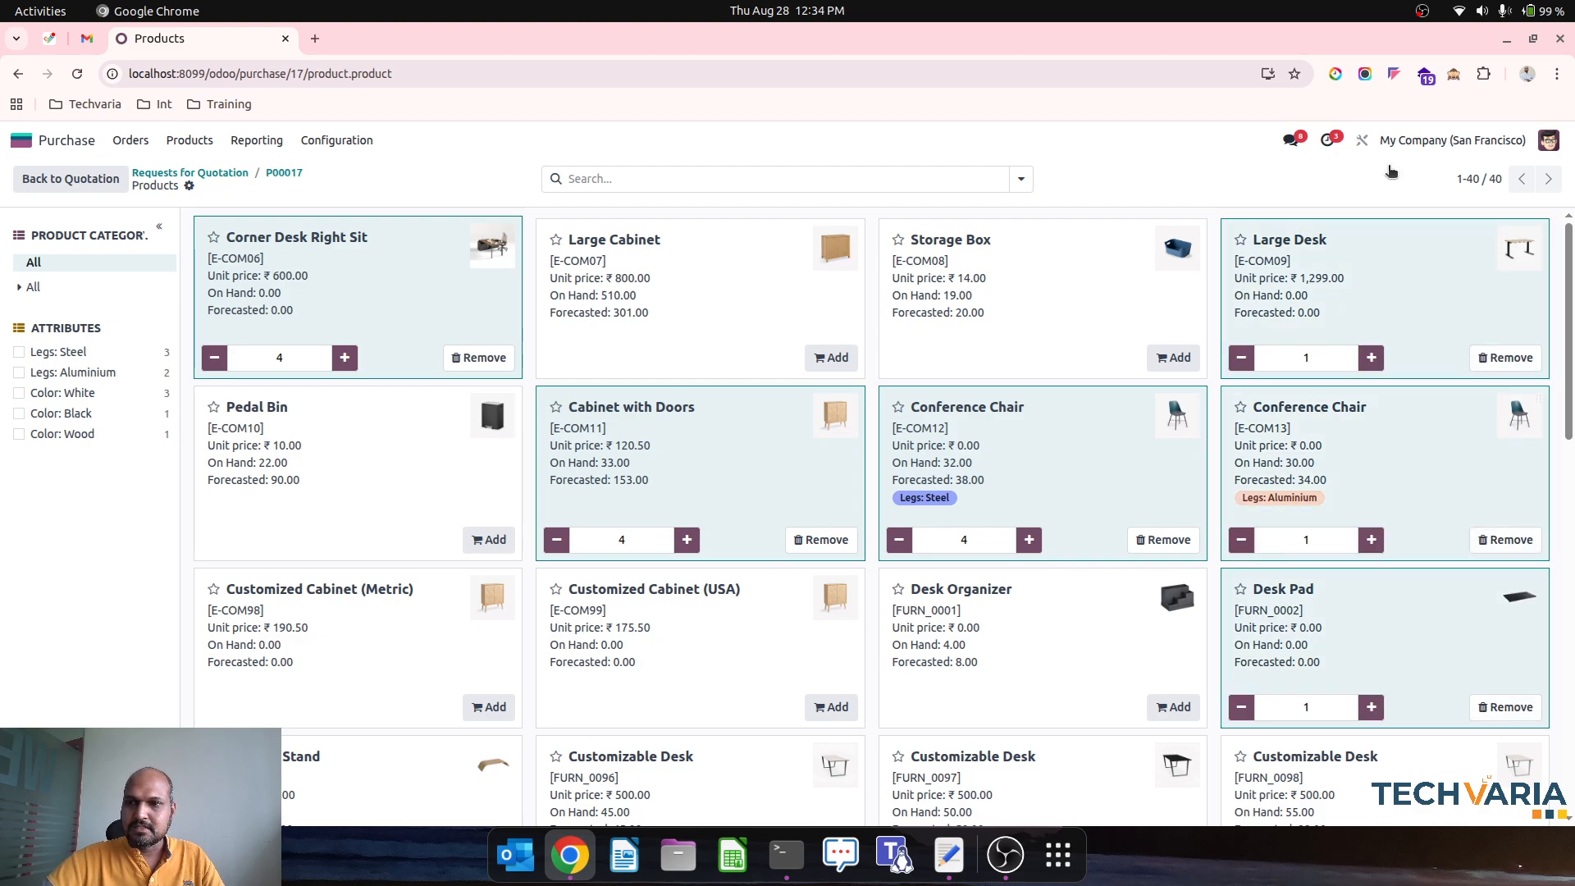
Reopen the China Vendor1 quotation from the requests for quotation and confirm it as a purchase order.
click(233, 173)
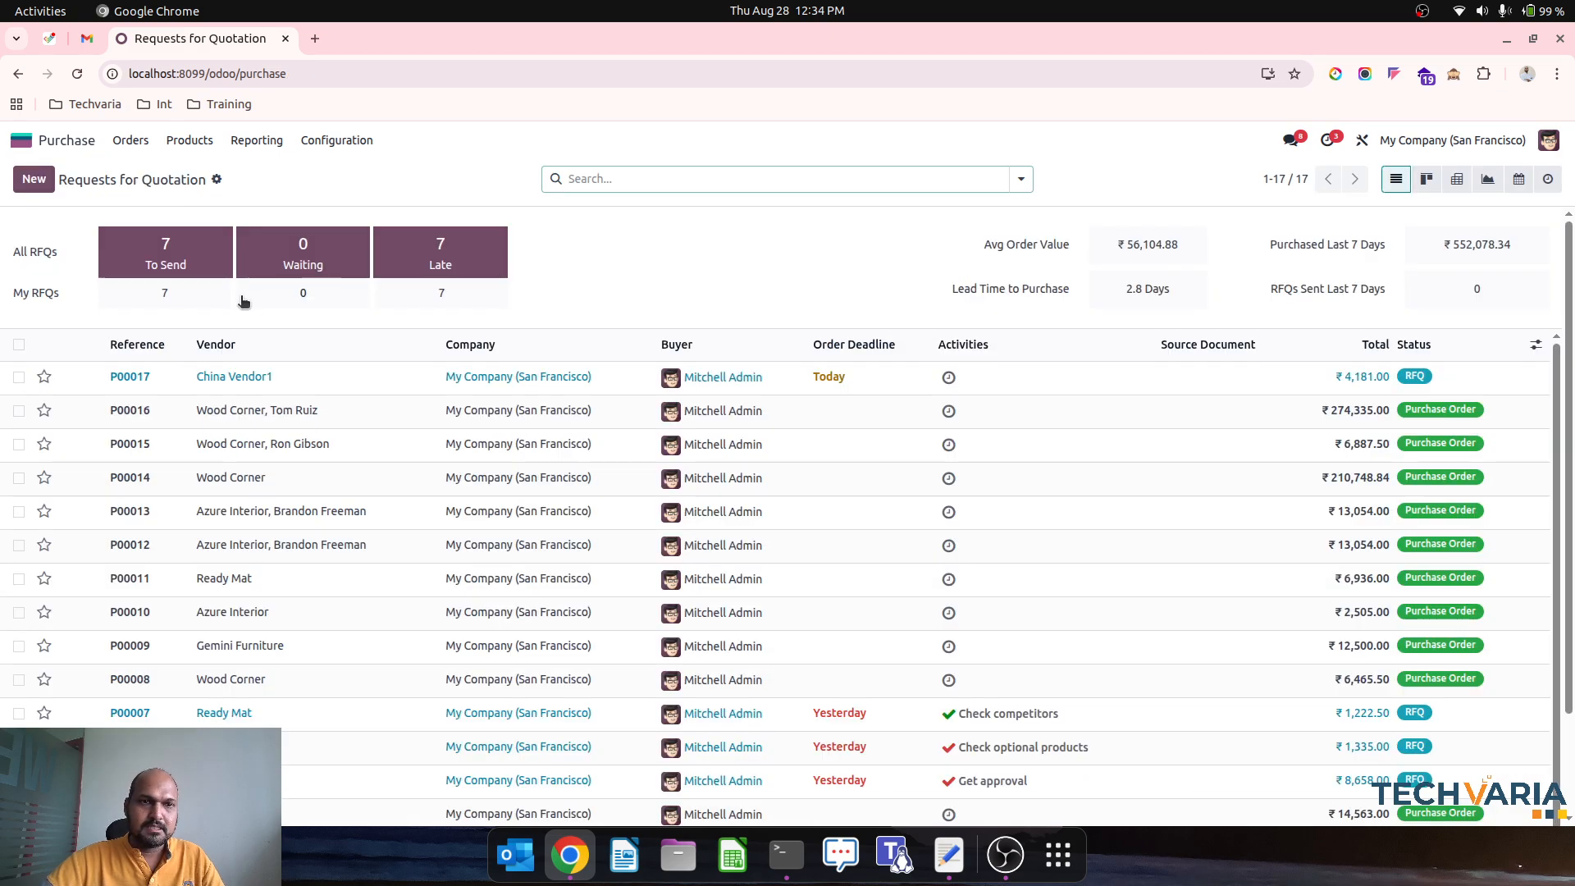
click(233, 376)
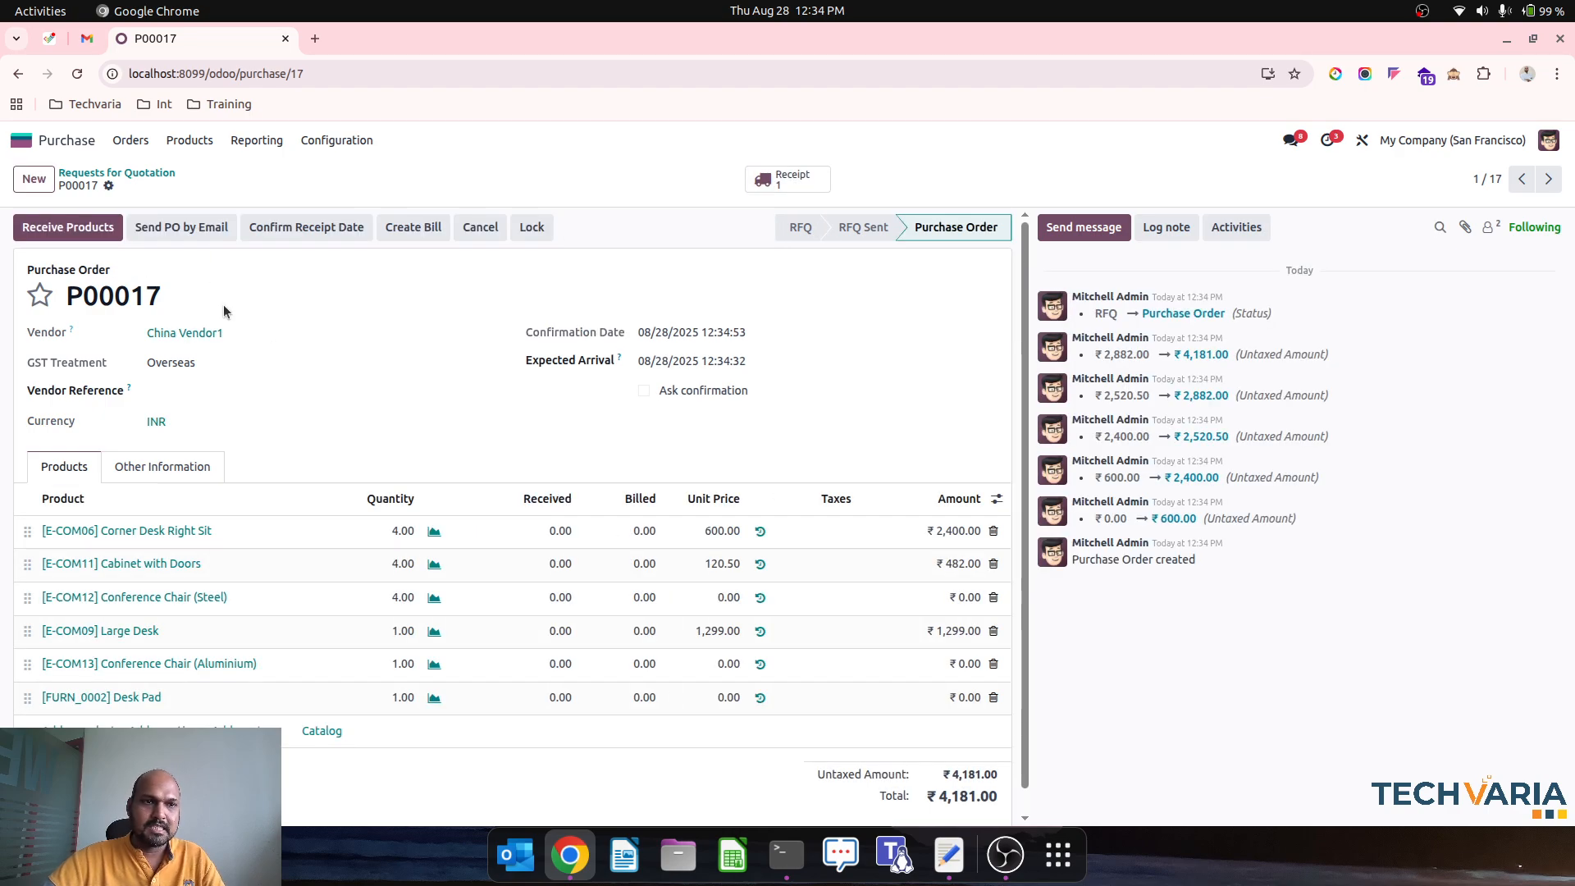
Check the containers table in the purchase order's other information, and return to its product lines.
click(160, 467)
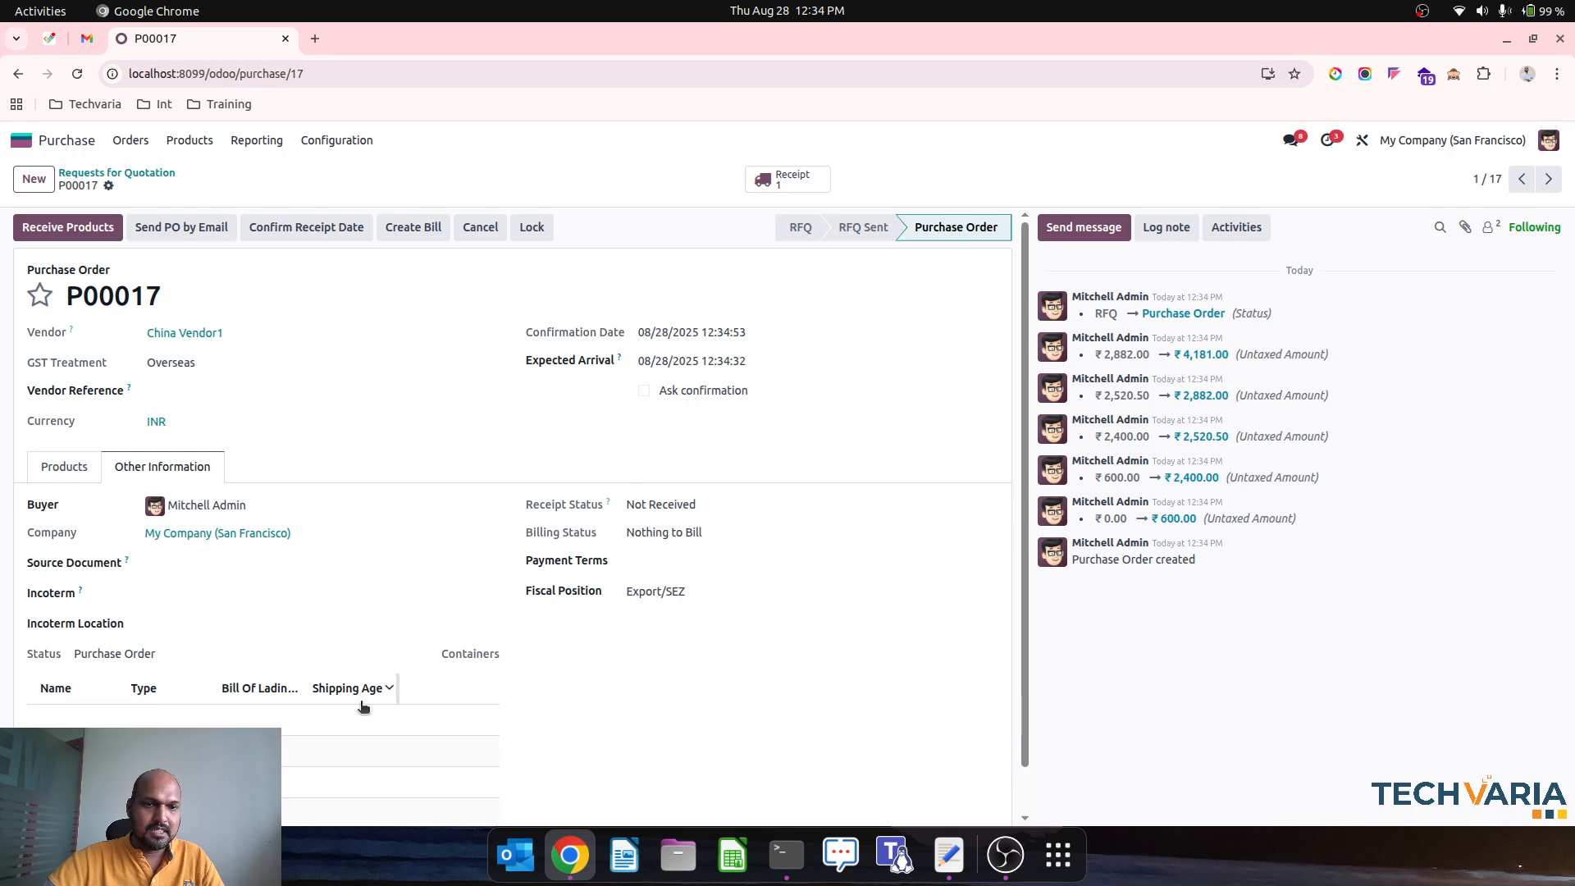
scroll(361, 706, down, 1)
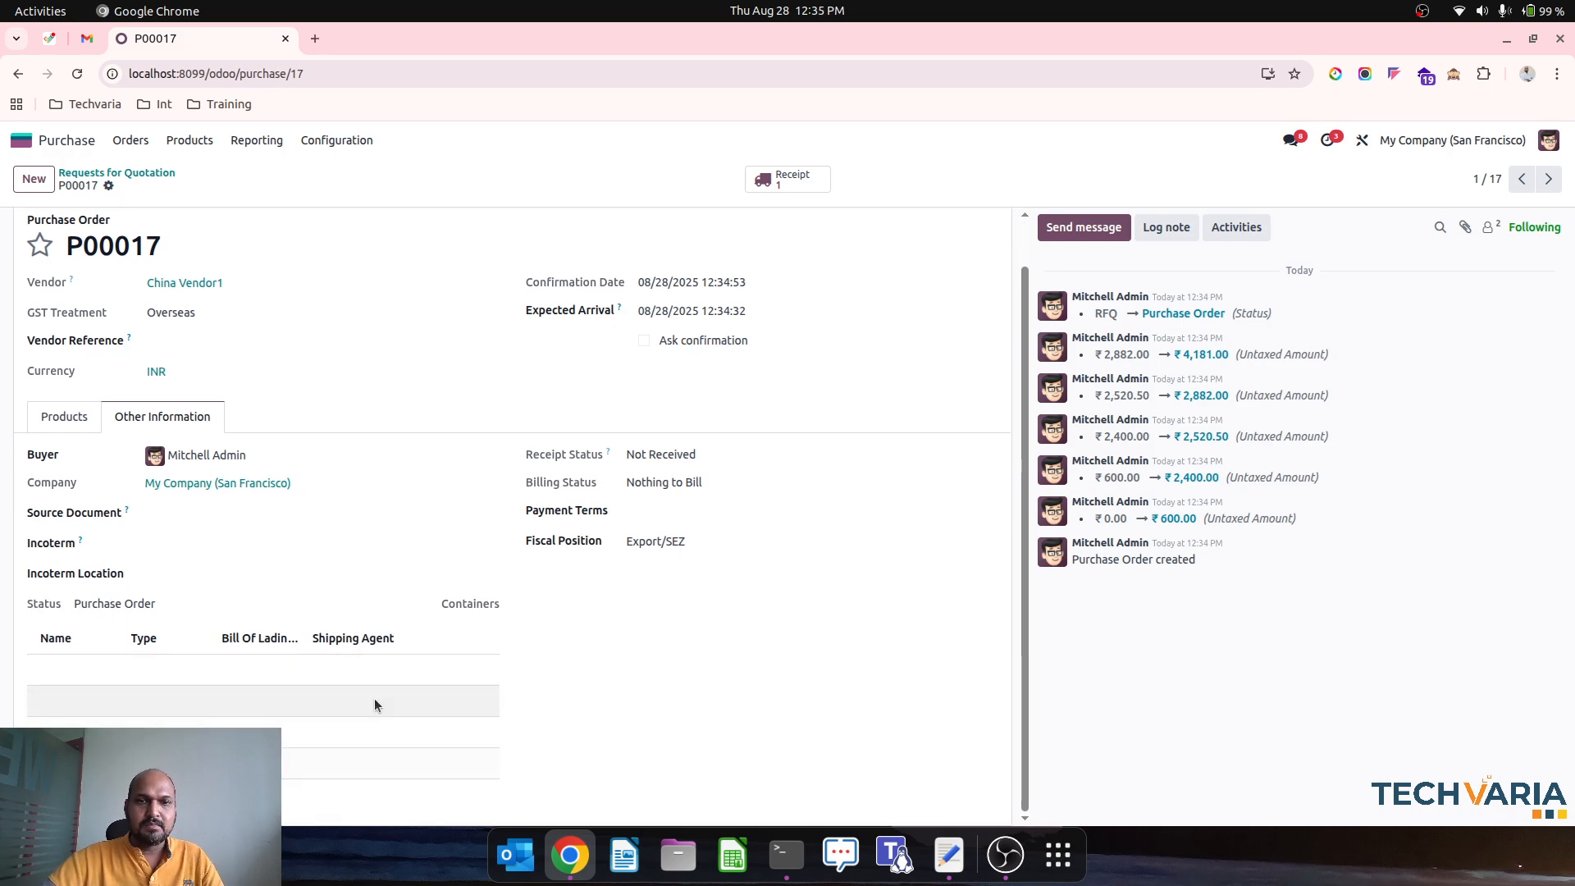
click(59, 419)
scroll(244, 344, up, 1)
Duplicate the China Vendor1 purchase order and delete every product line from the copy except Desk Pad.
click(108, 185)
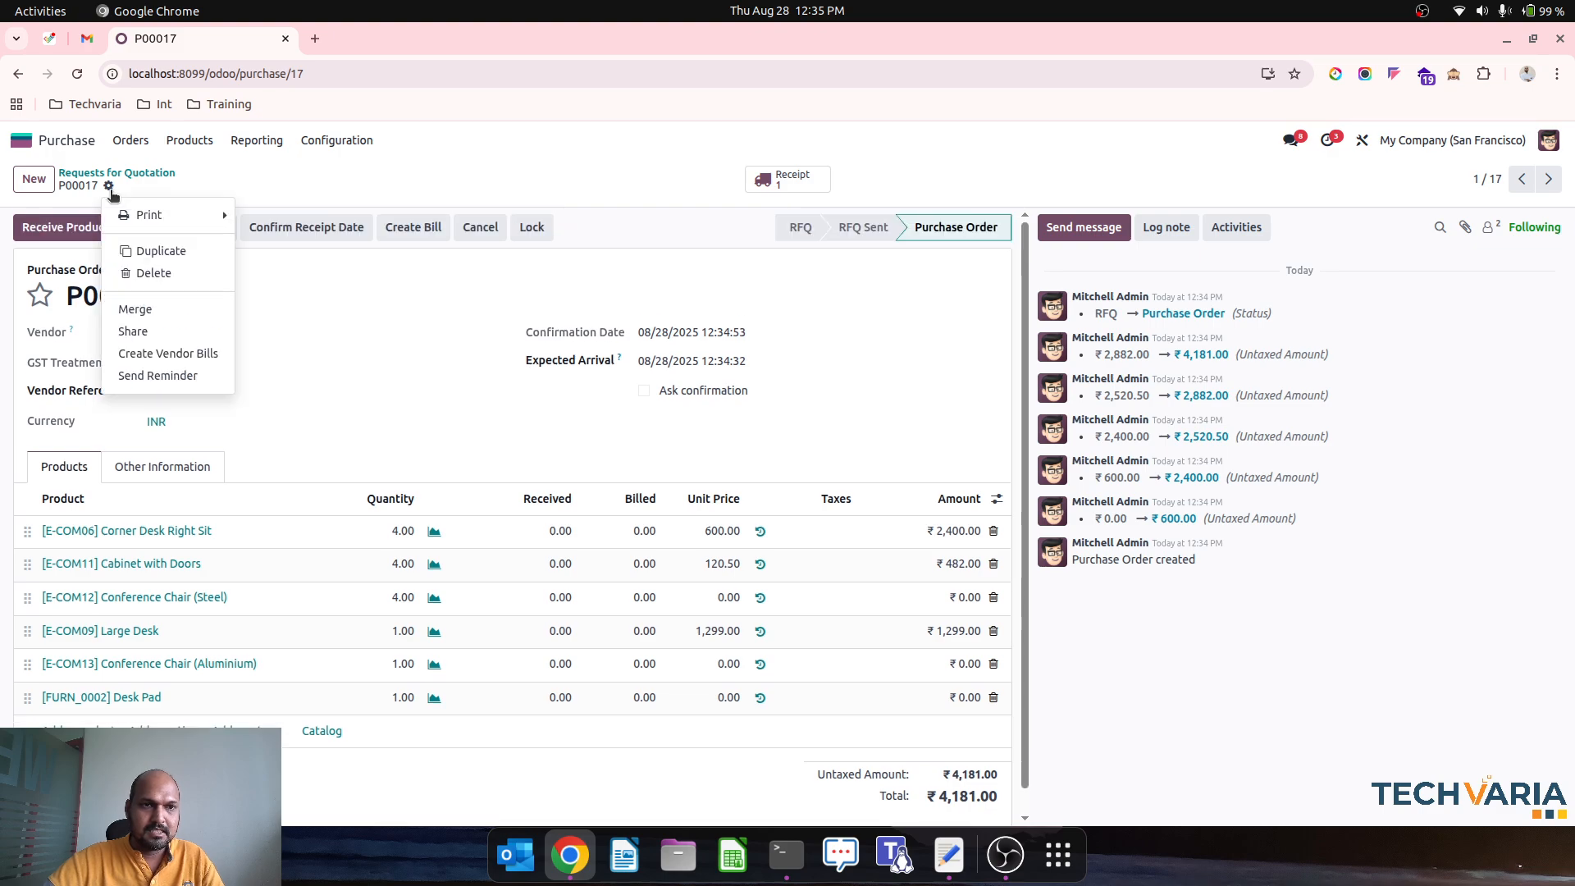
click(158, 250)
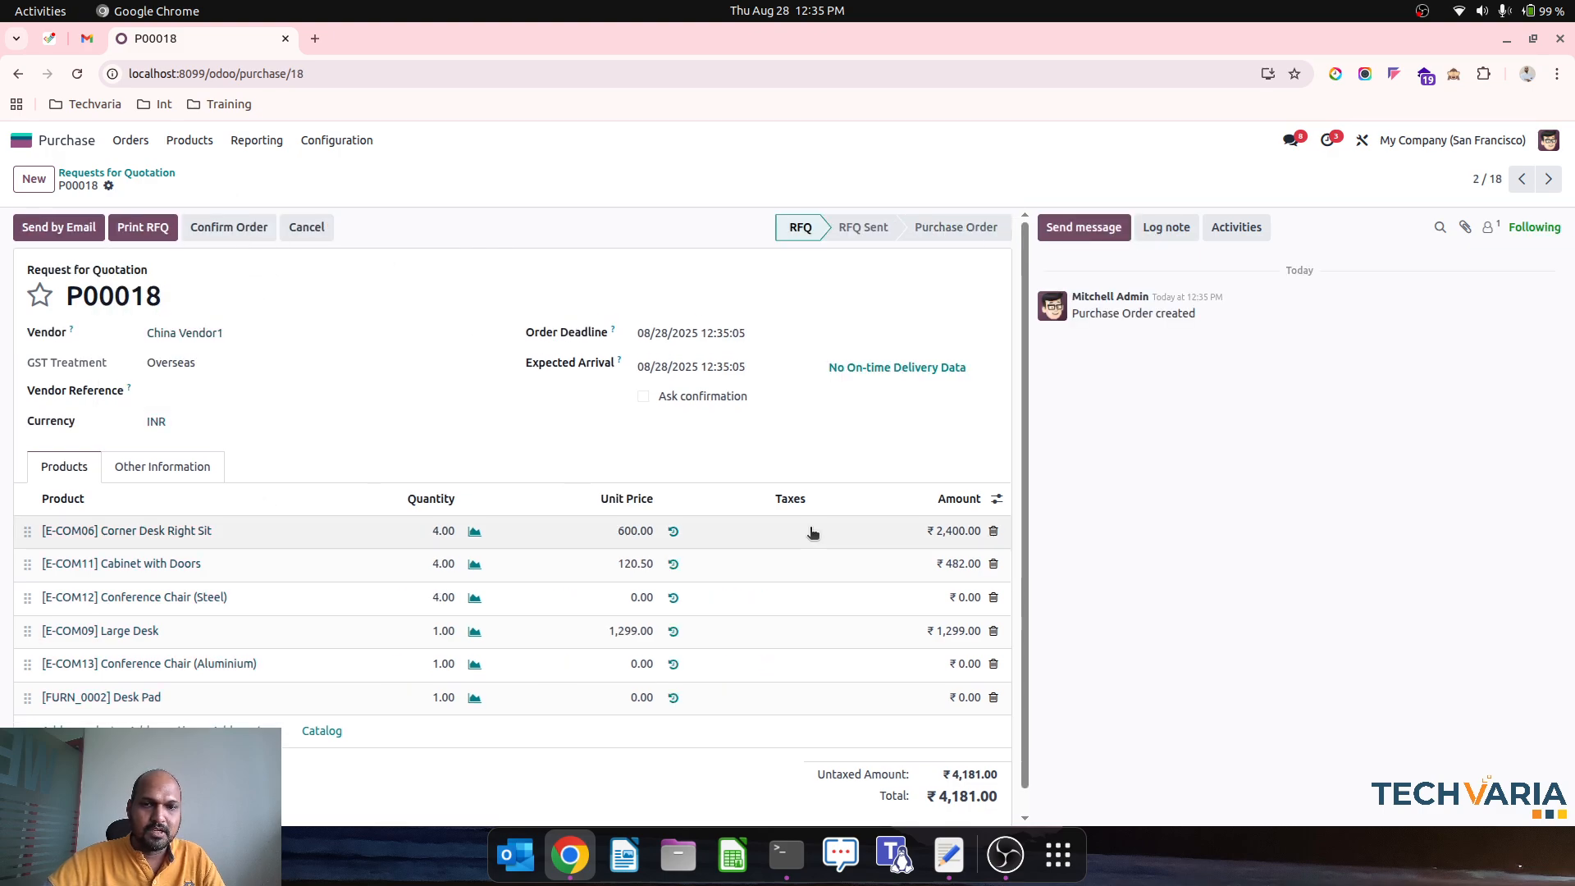
click(994, 534)
click(1006, 533)
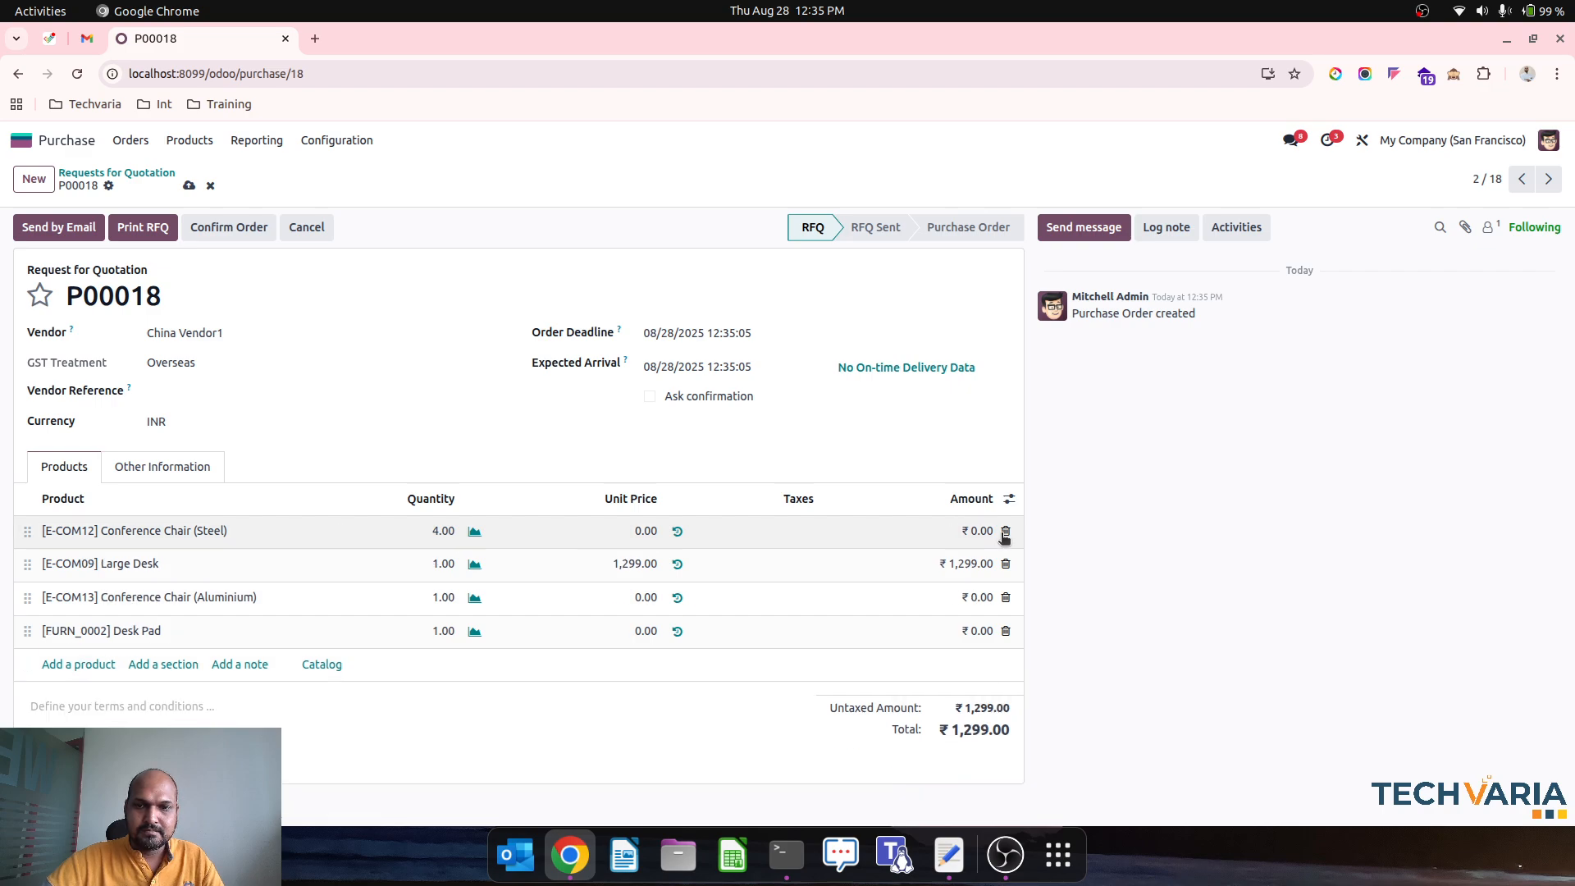
click(1006, 533)
click(1006, 533)
click(1006, 532)
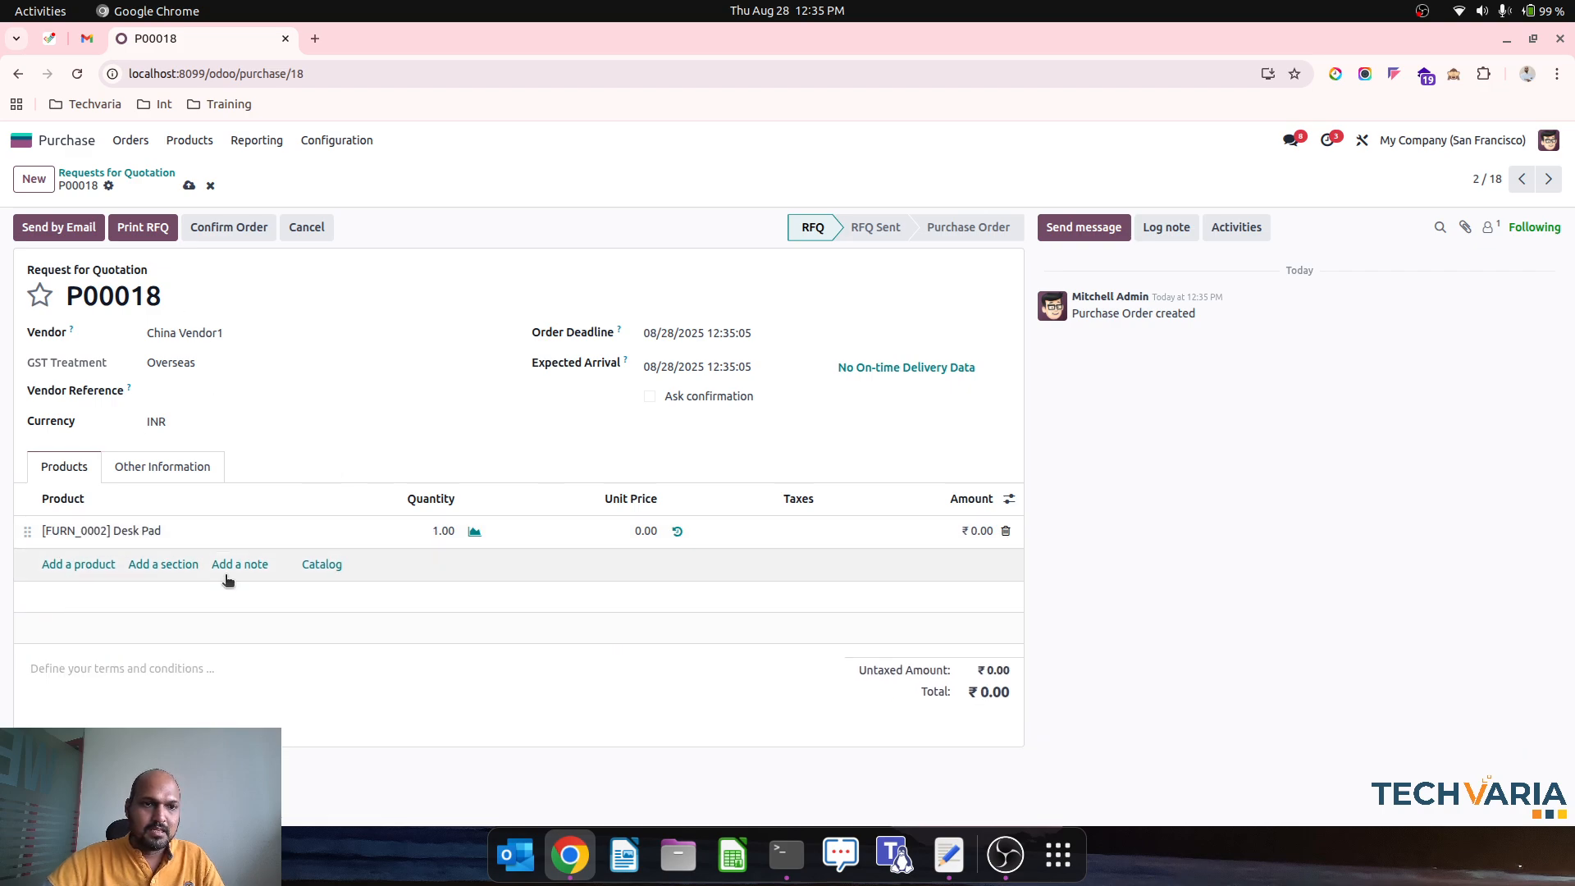
Set the Desk Pad line to quantity 100 and unit price 100.
click(432, 533)
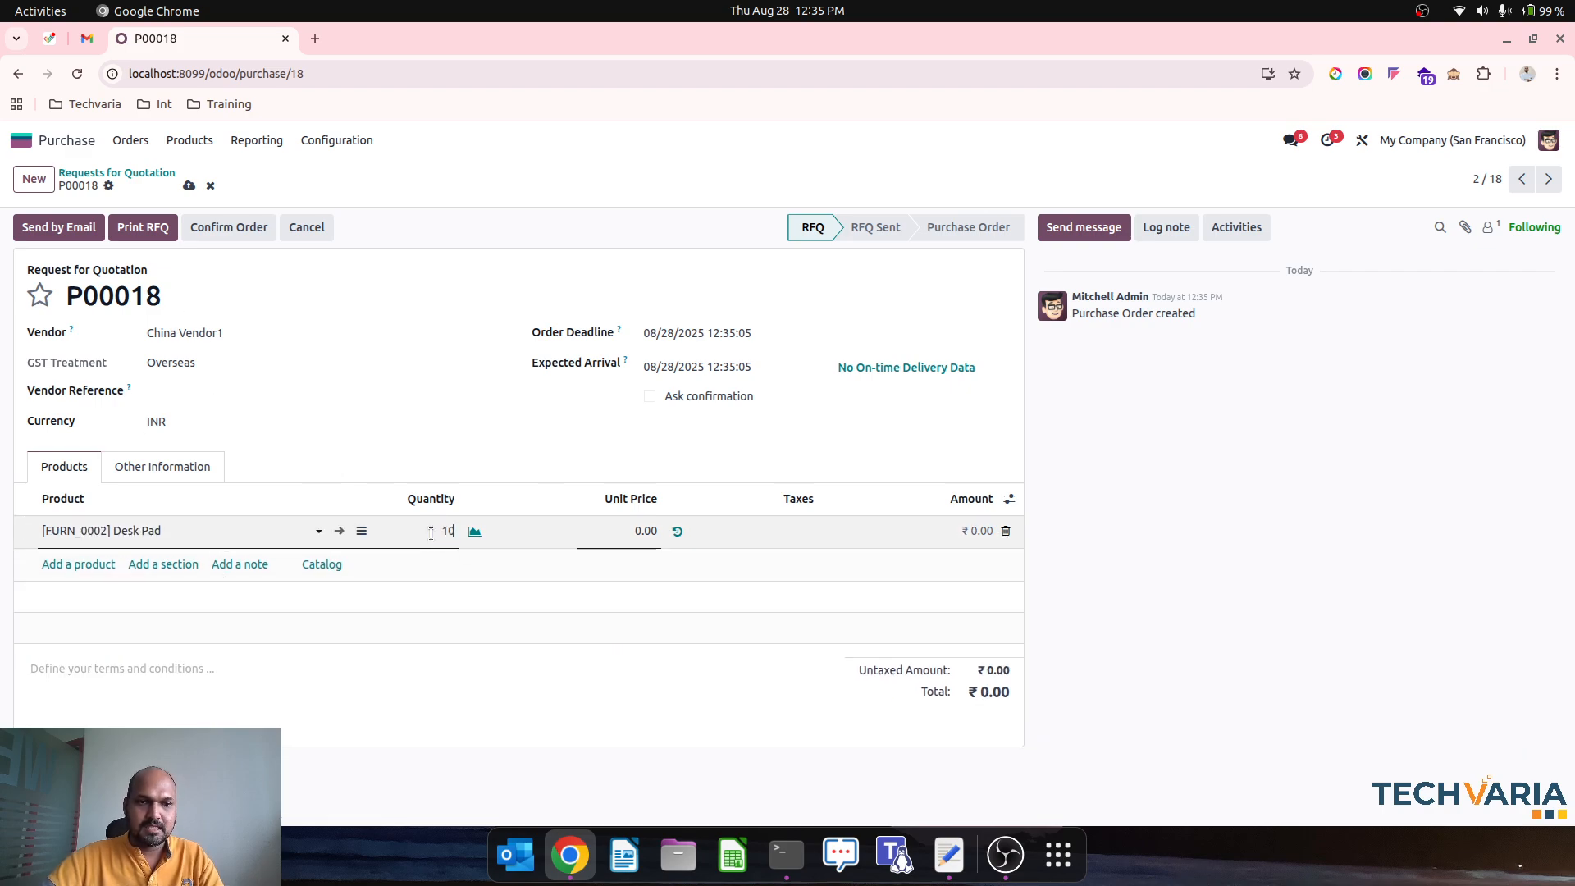
text(00)
Add Desk Combination with quantity 10 and Desk Stand with Screen with quantity 20 from the unfiltered product catalog.
click(316, 566)
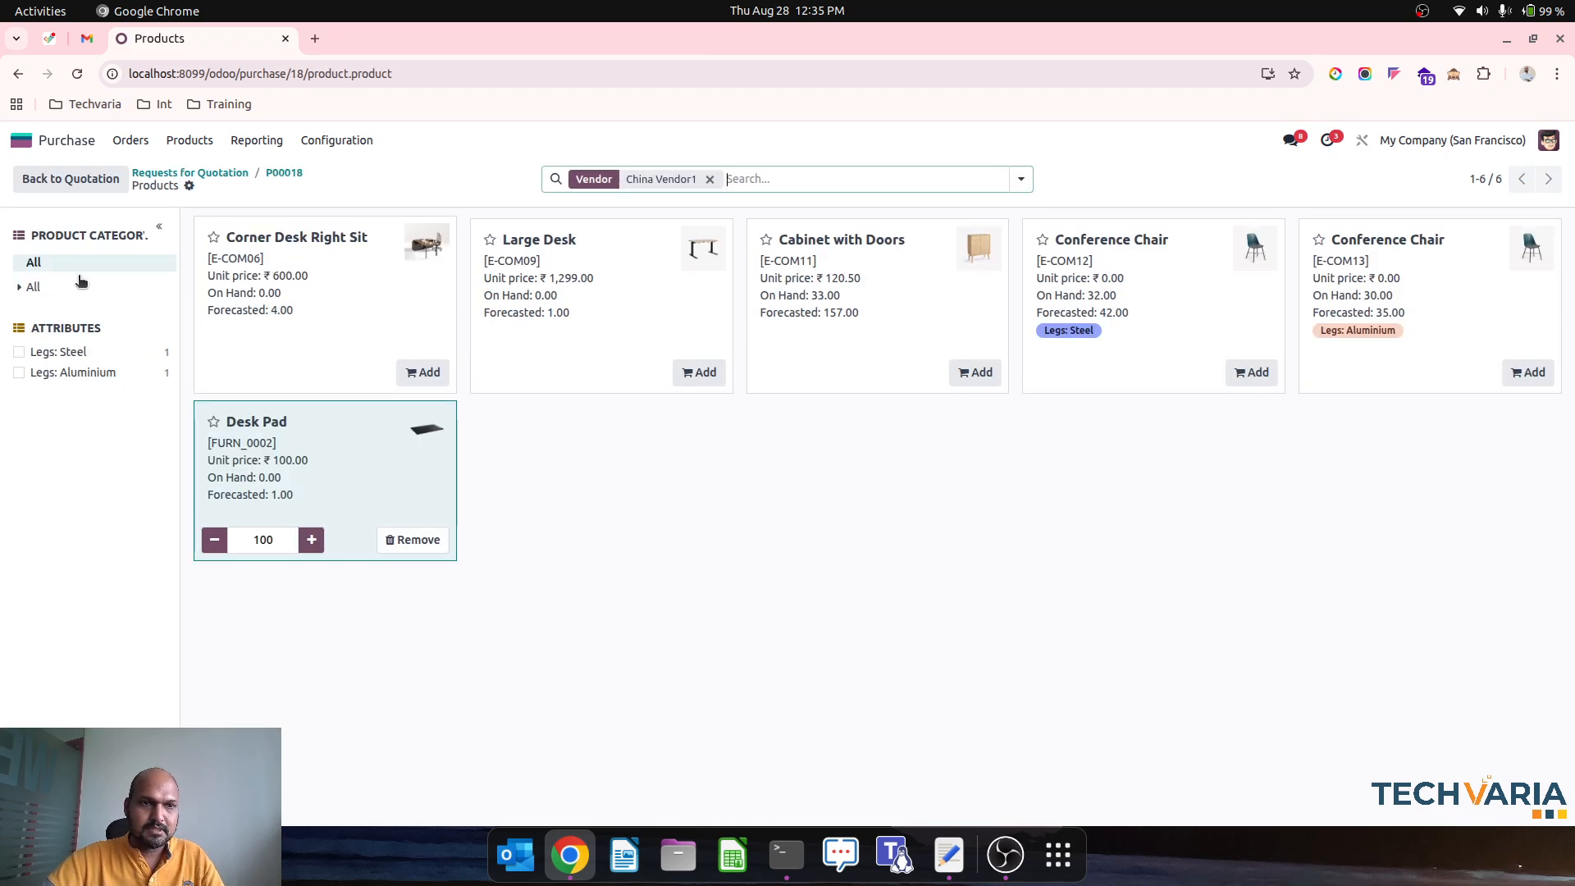
click(81, 284)
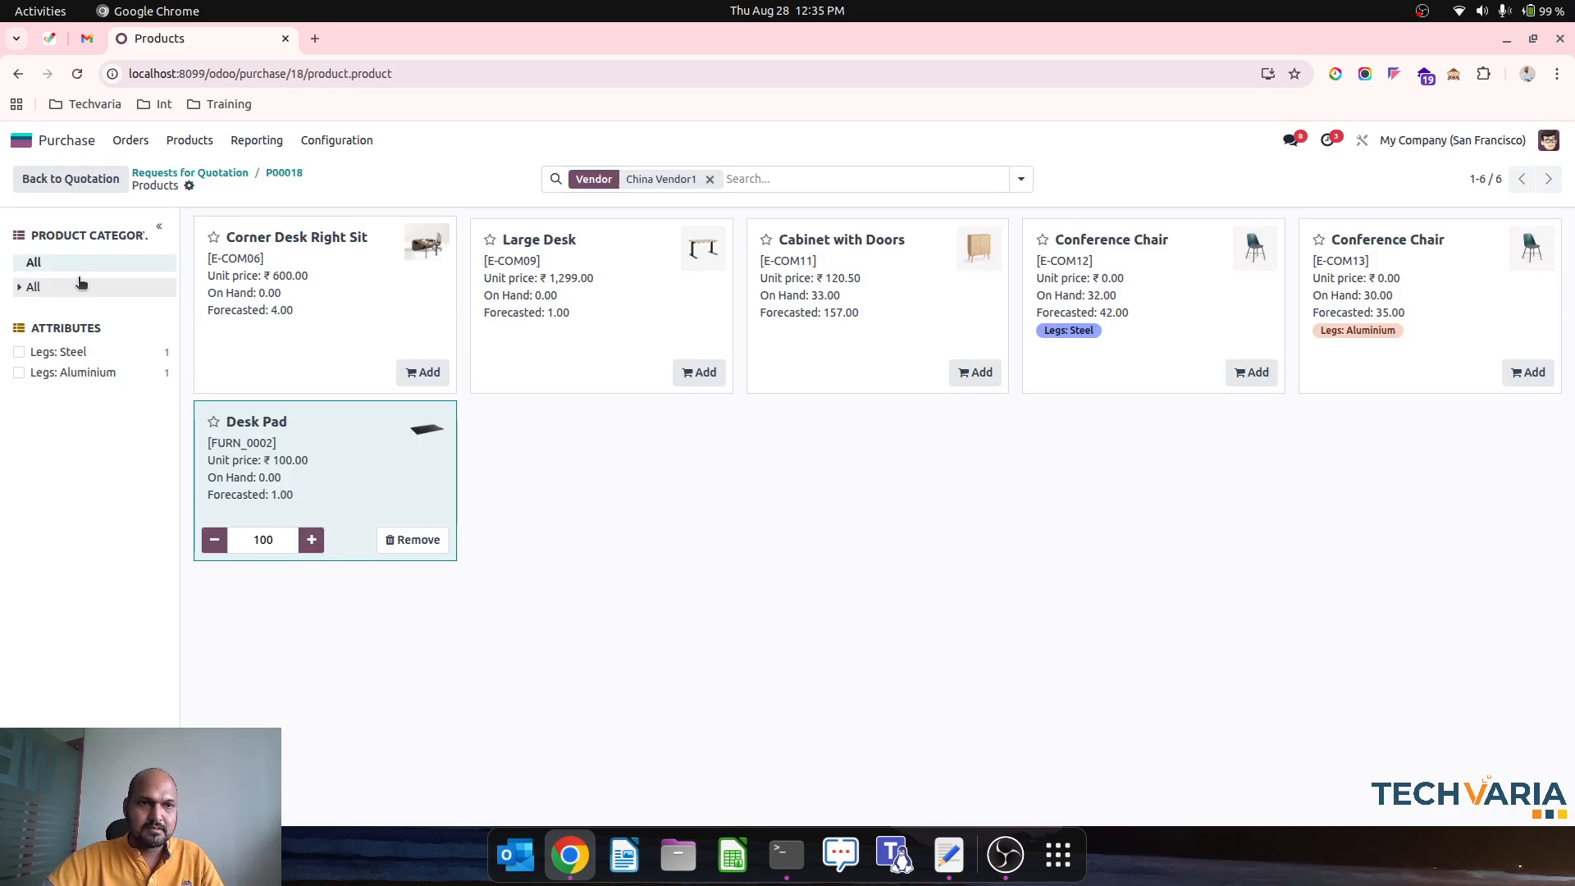
click(710, 179)
scroll(554, 633, down, 5)
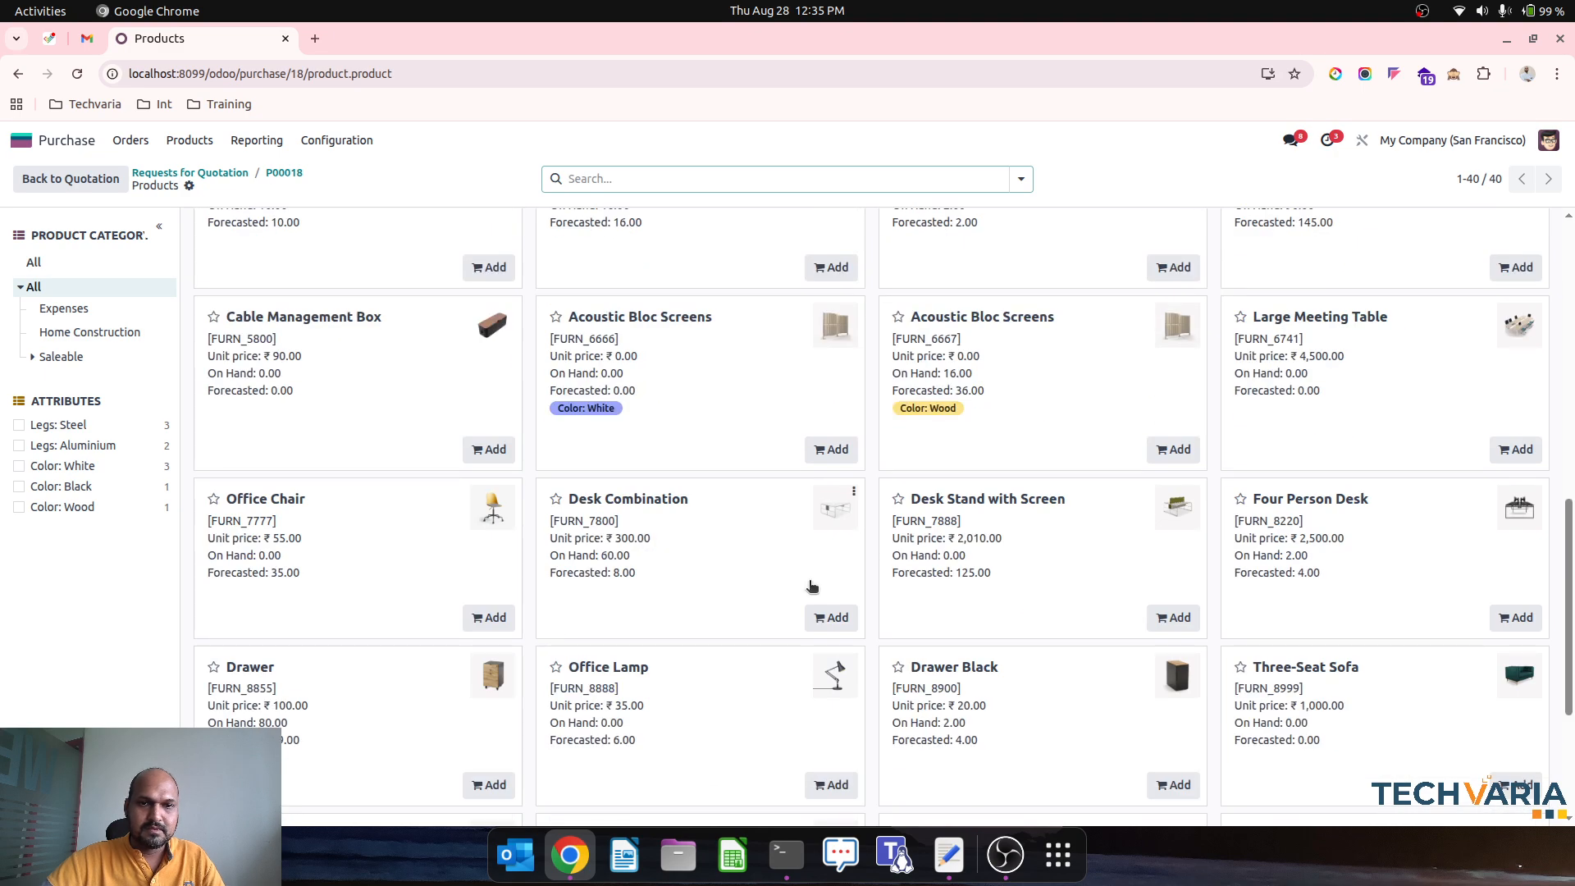
click(830, 618)
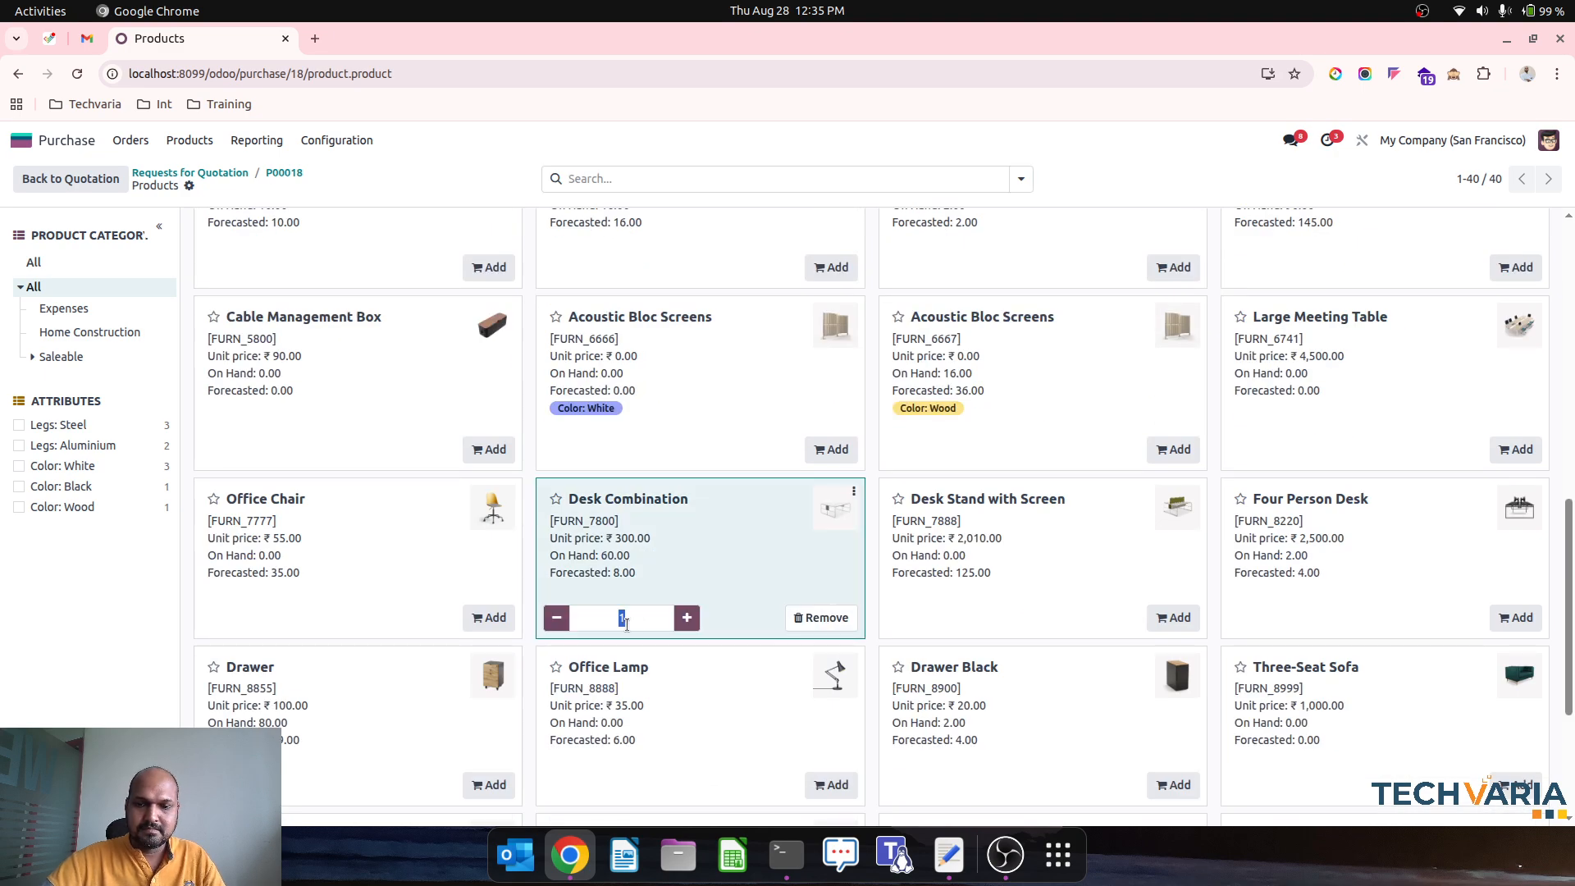
click(1173, 618)
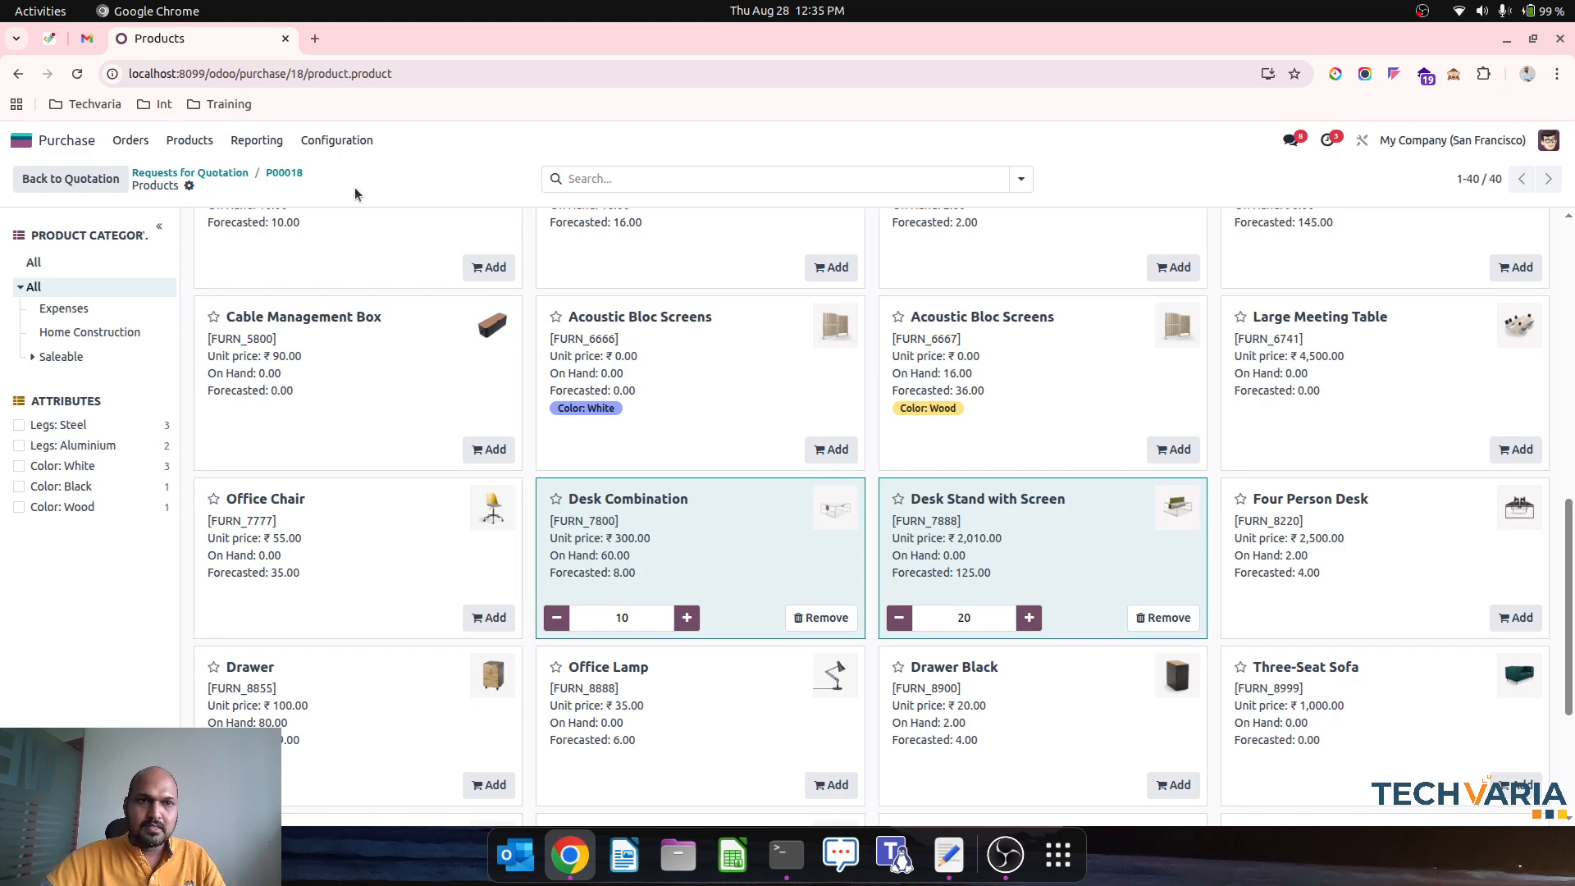
Return from the product catalog to purchase order P00018 and confirm the order.
click(71, 179)
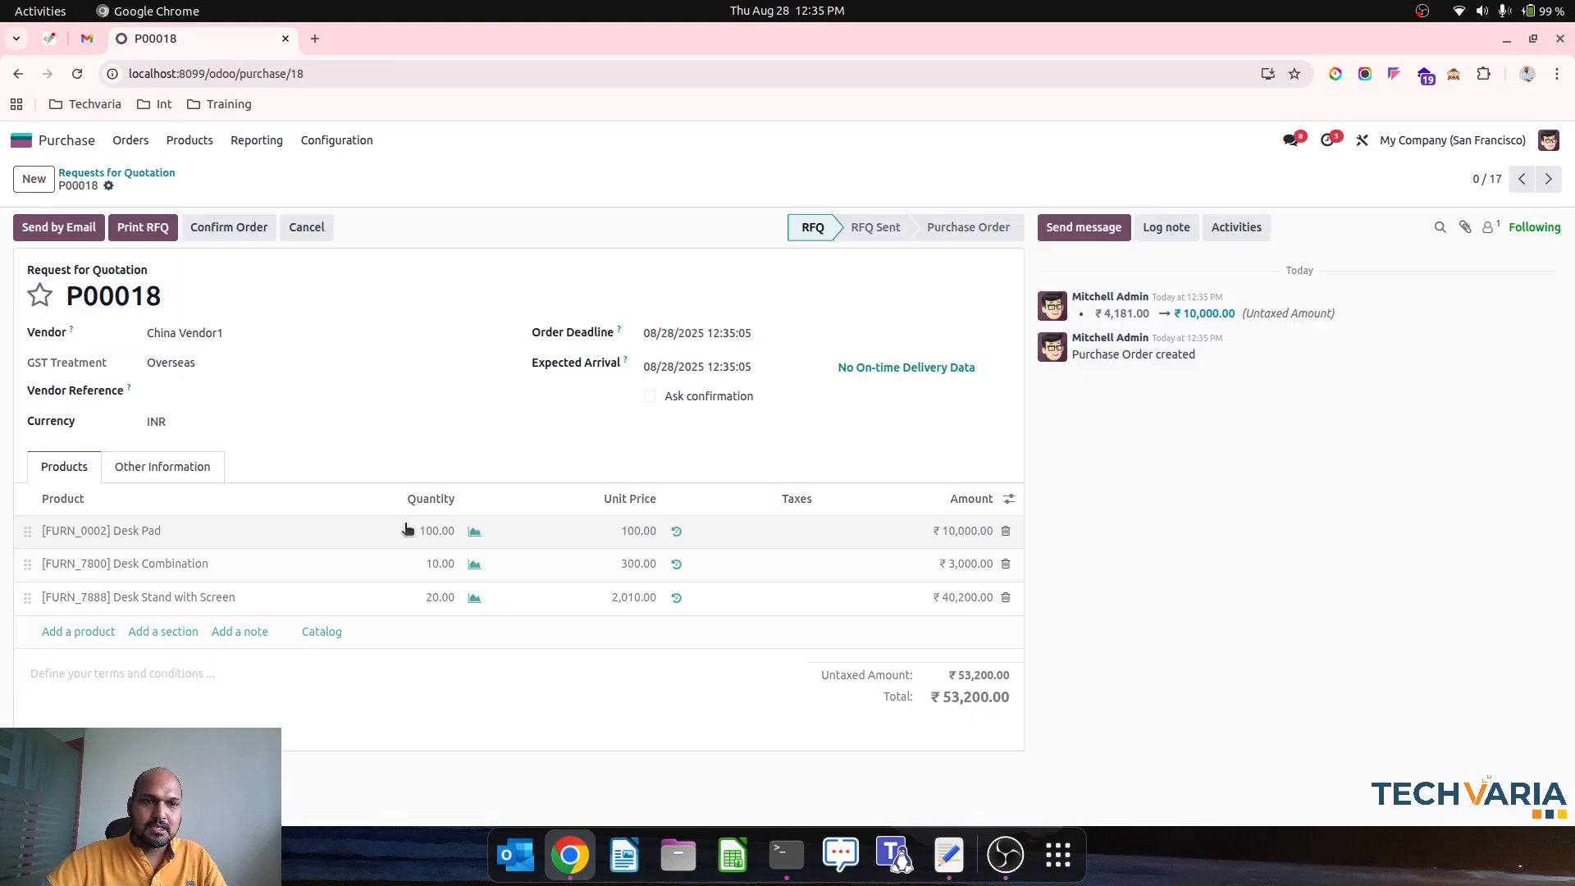
click(220, 232)
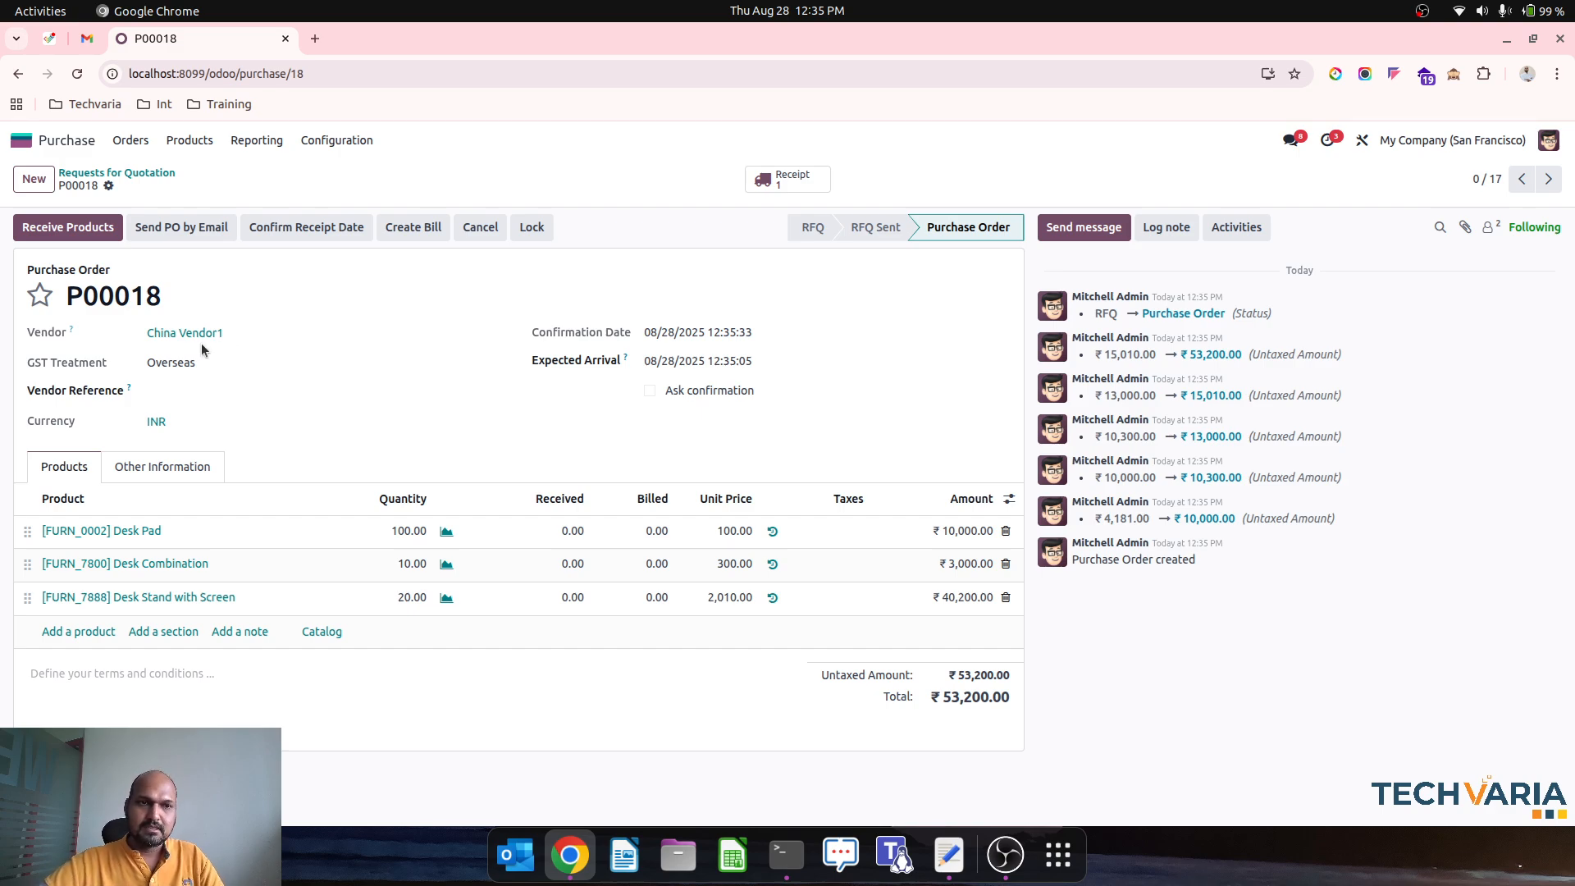
Link purchase orders P00018 and P00017 to CONTAINER - IMPORT FROM CHINA and save the container.
click(134, 141)
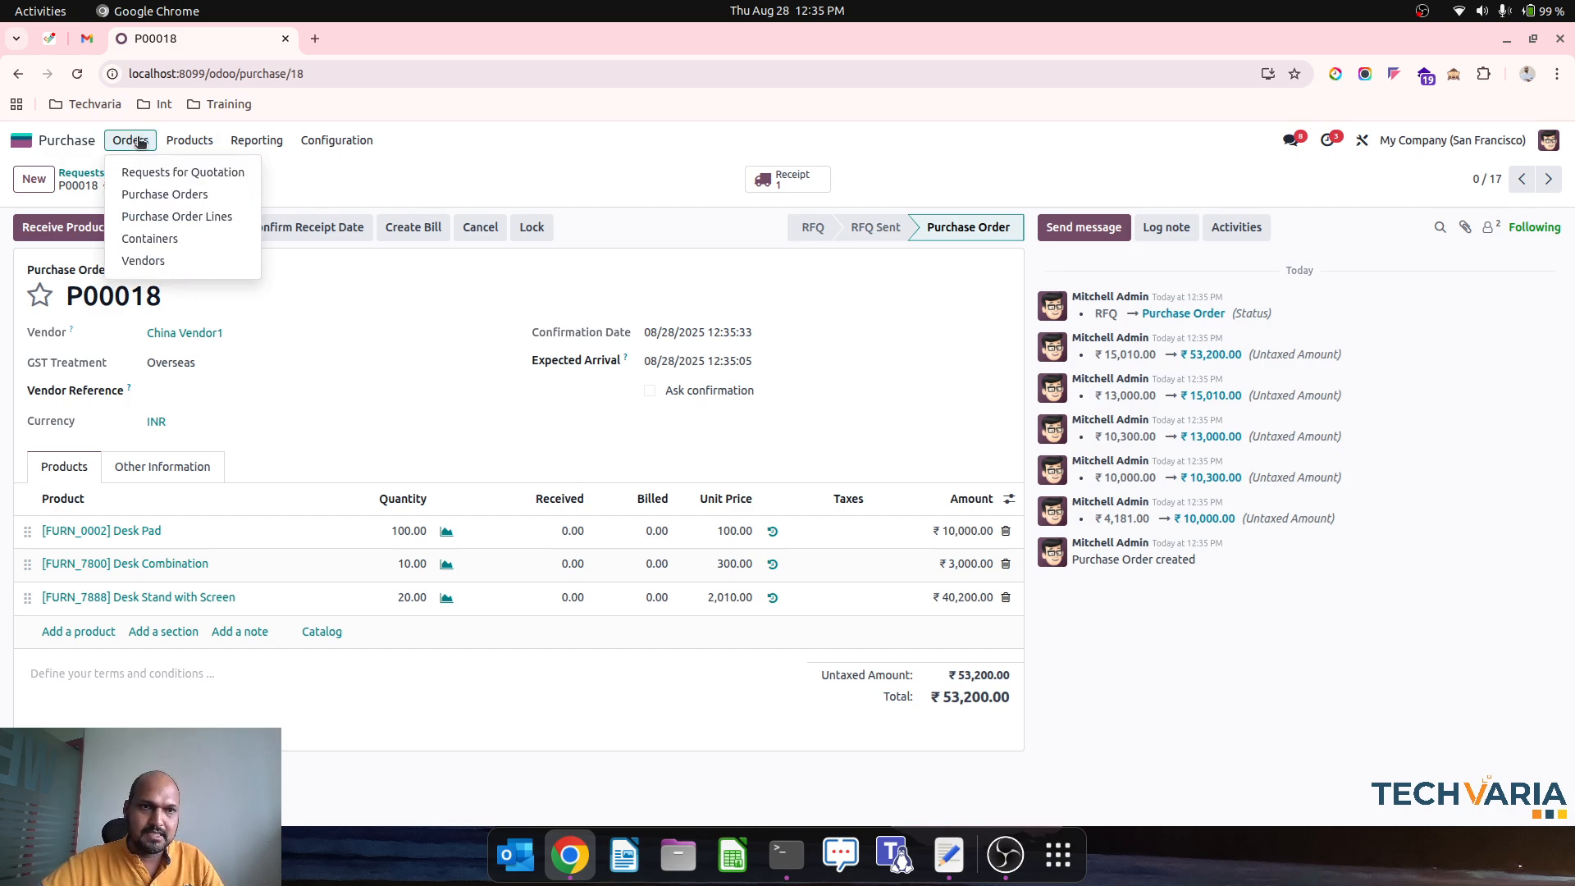
click(164, 238)
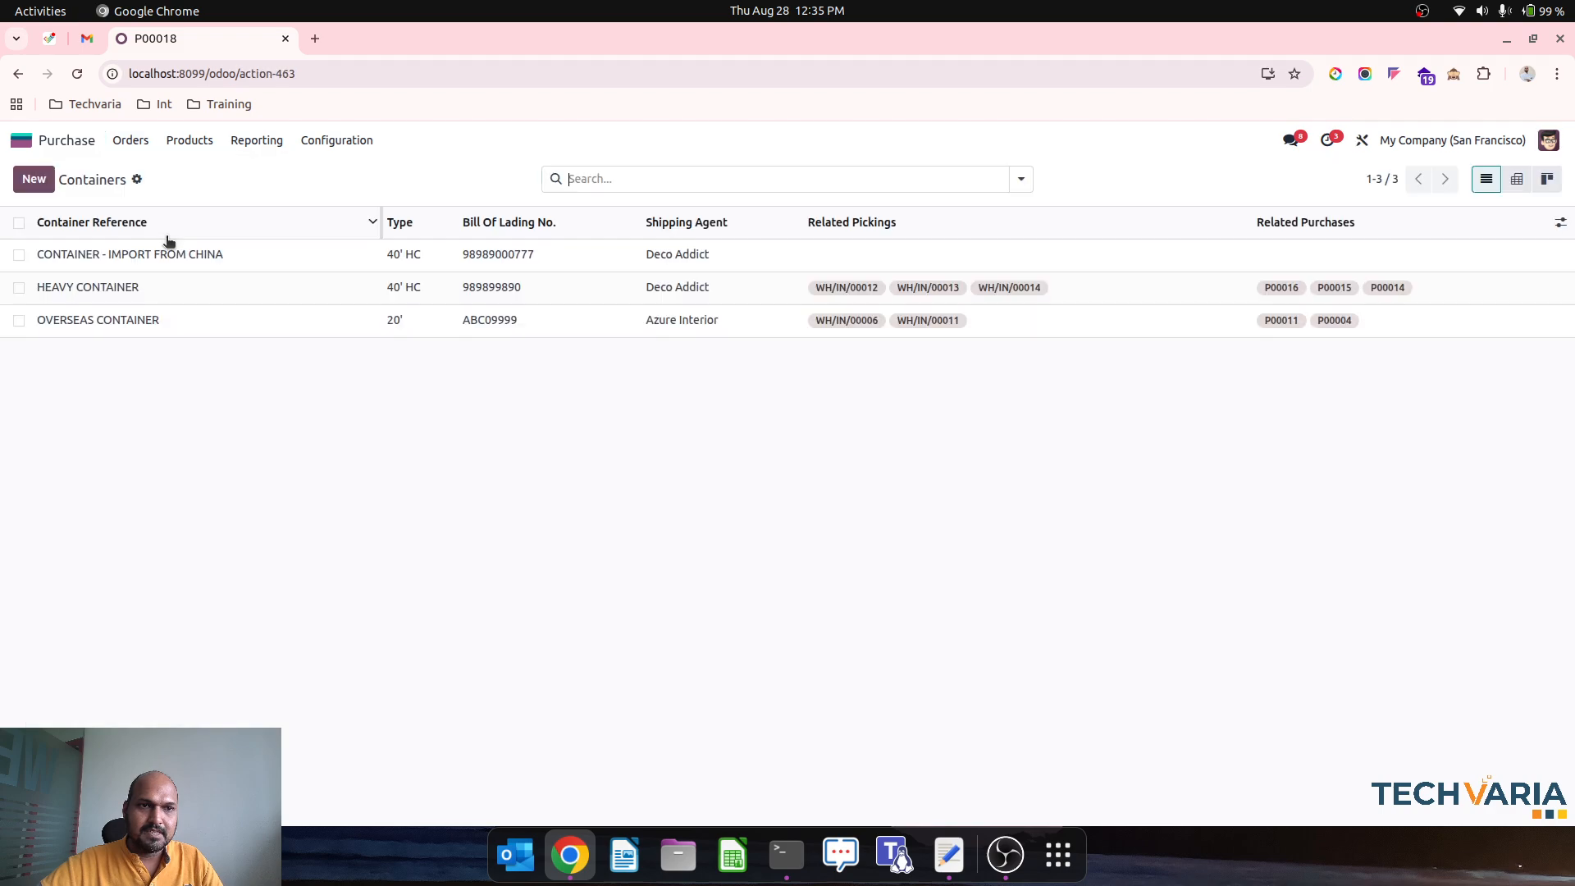
click(472, 267)
scroll(351, 615, down, 2)
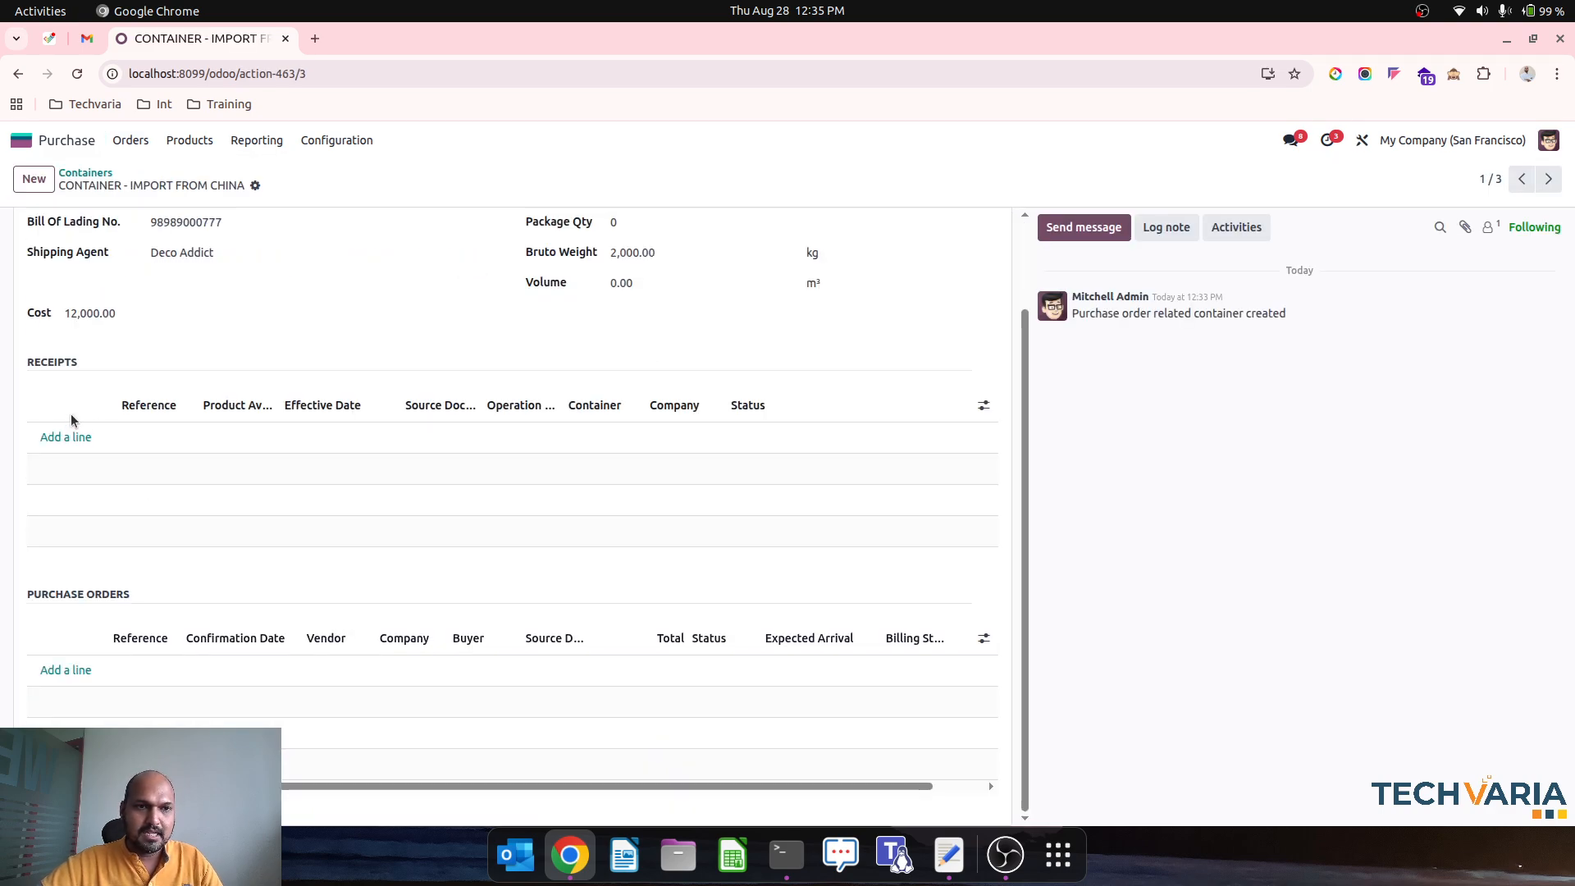
click(72, 673)
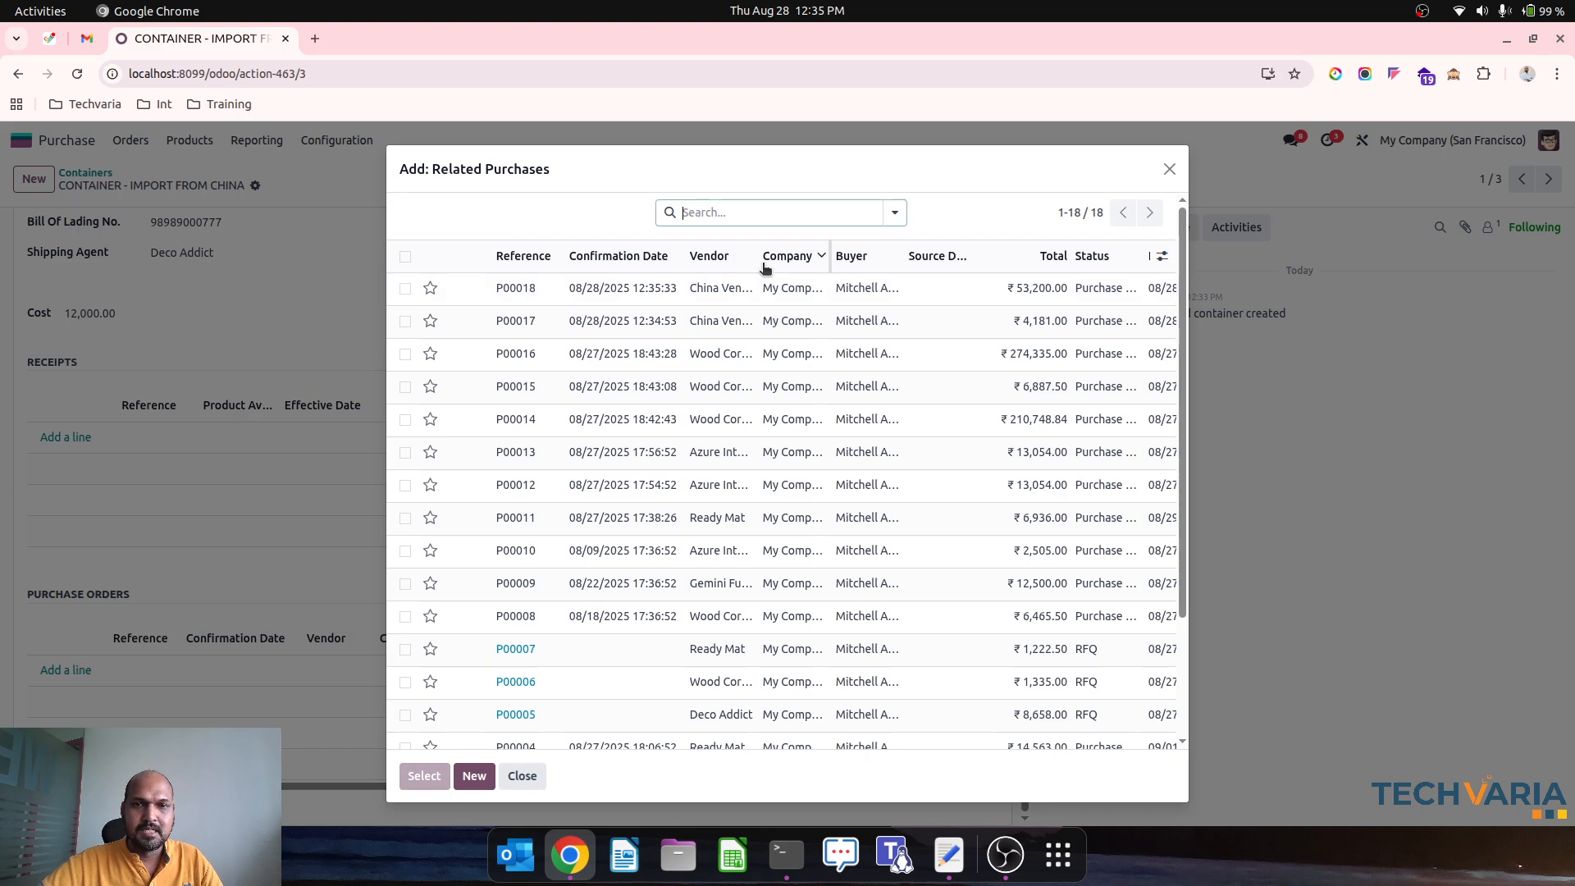
drag(756, 258, 830, 256)
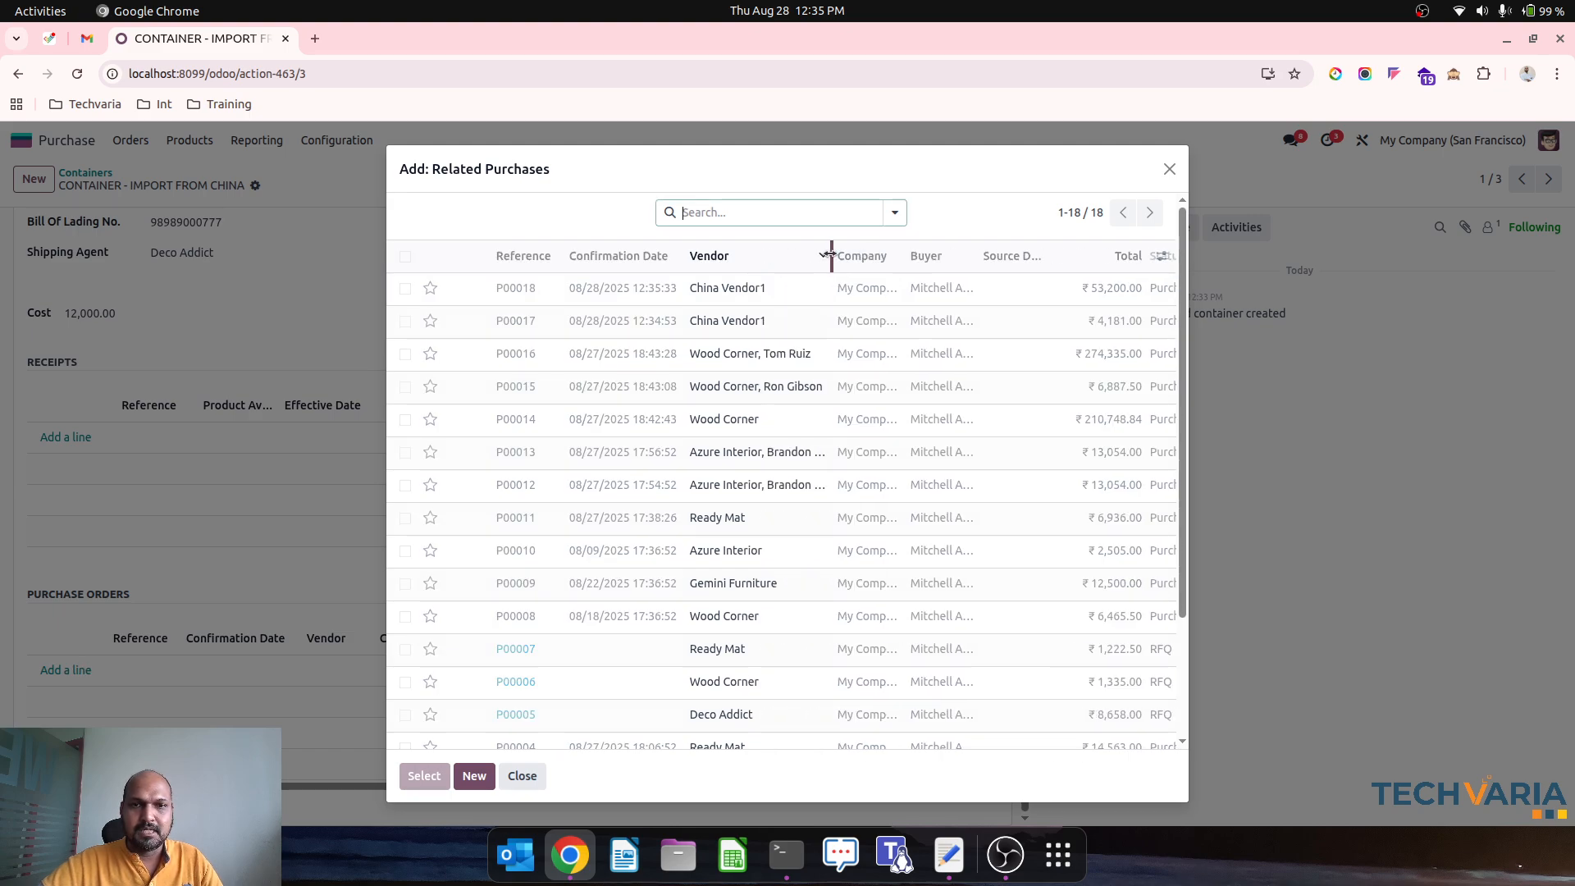
click(405, 288)
click(406, 321)
click(424, 776)
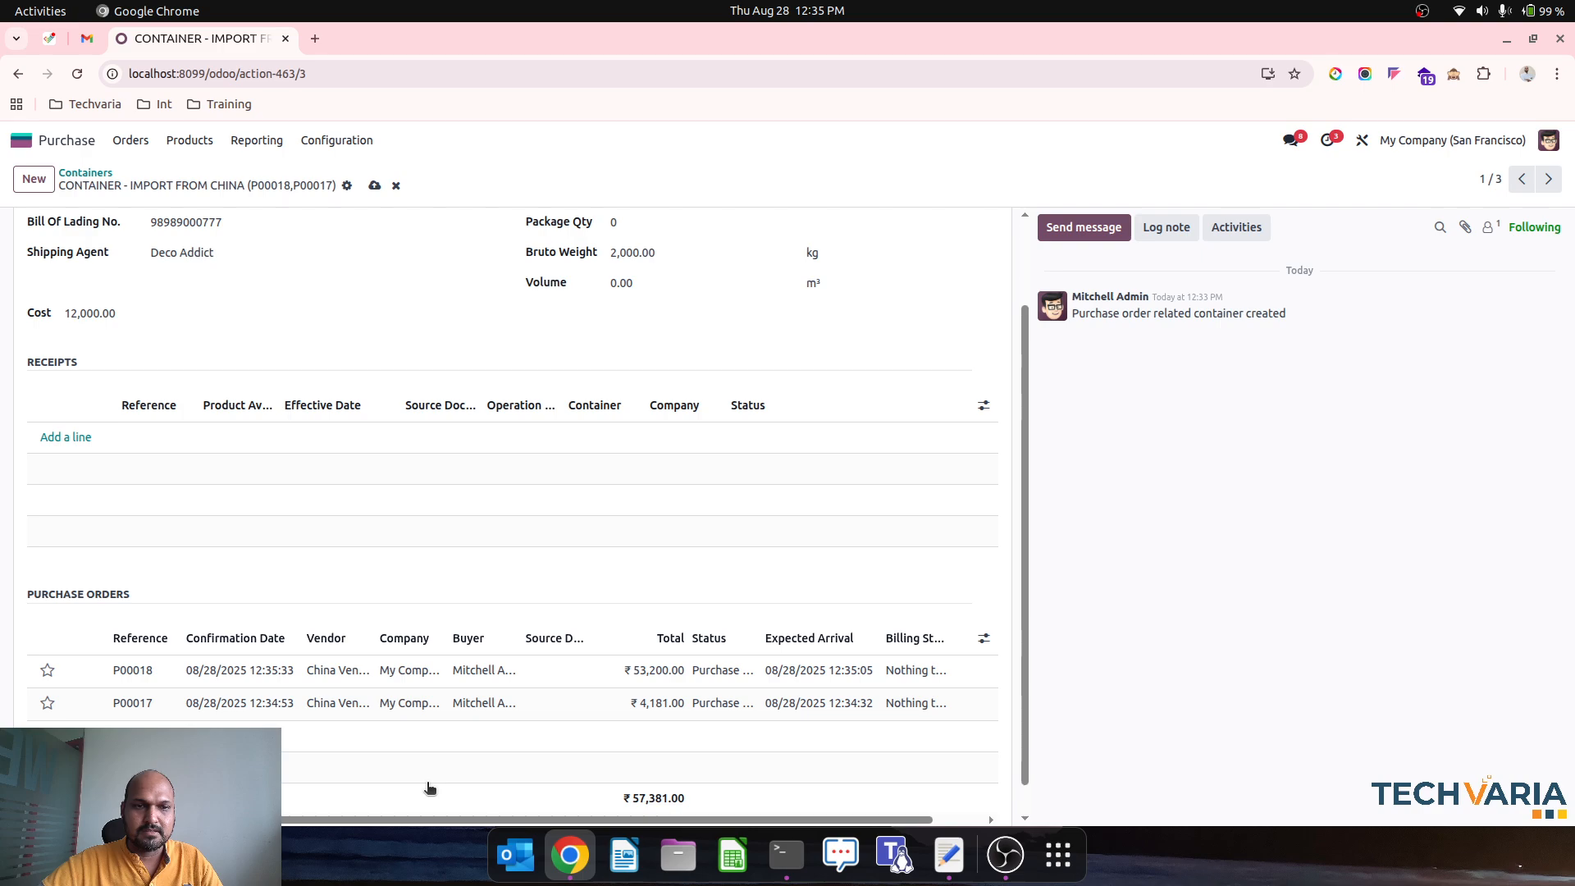
click(375, 186)
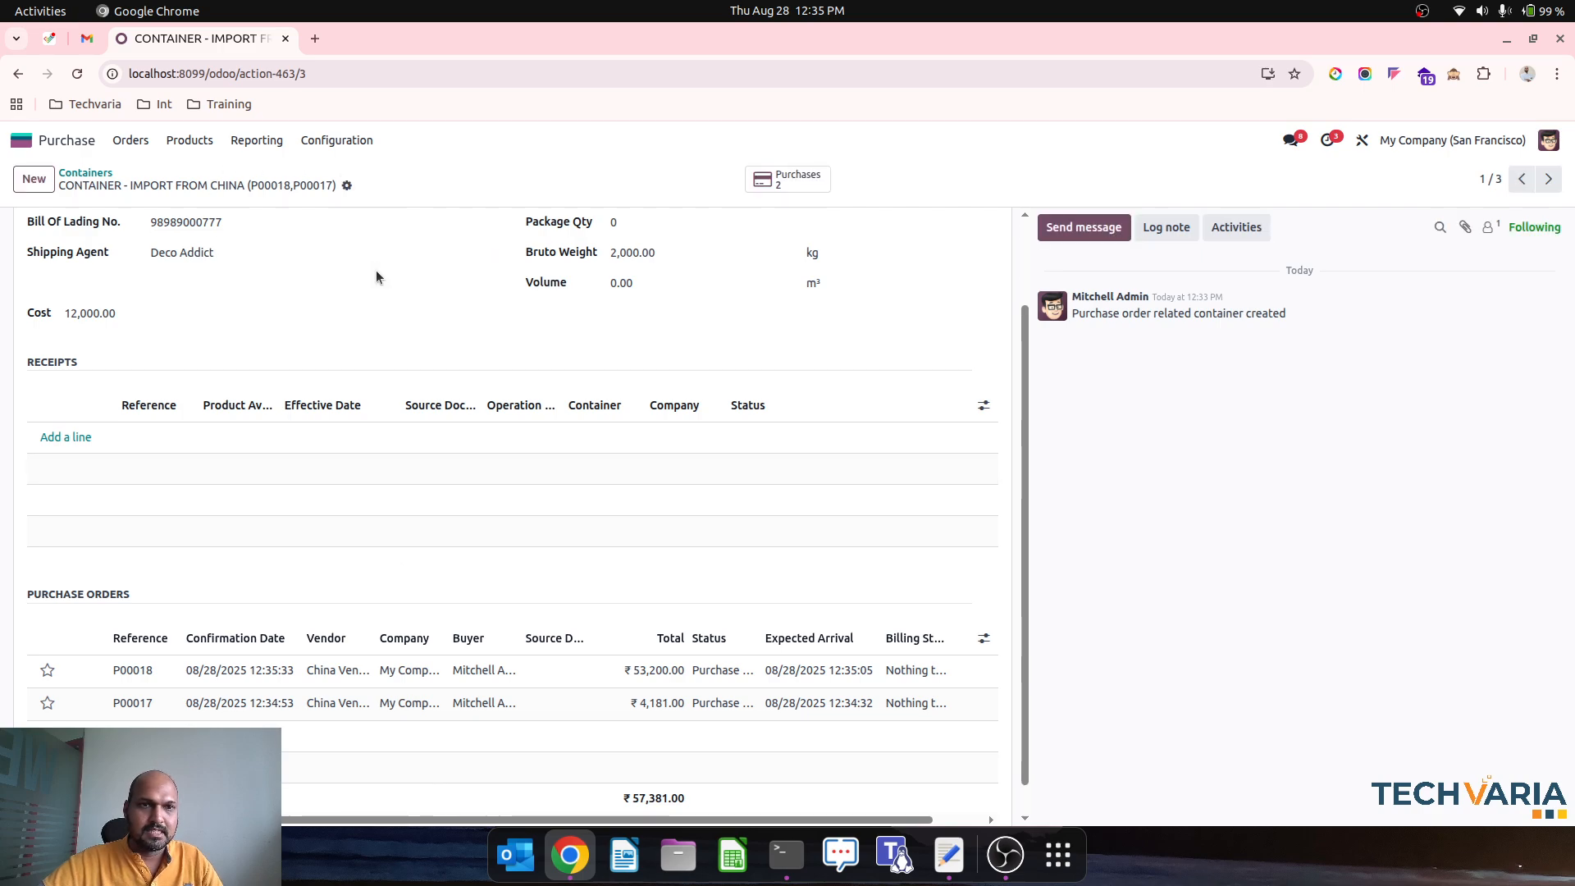
Reopen the China import container, inspect its linked purchase orders and P00018's other information, and return to the container.
click(106, 171)
click(211, 257)
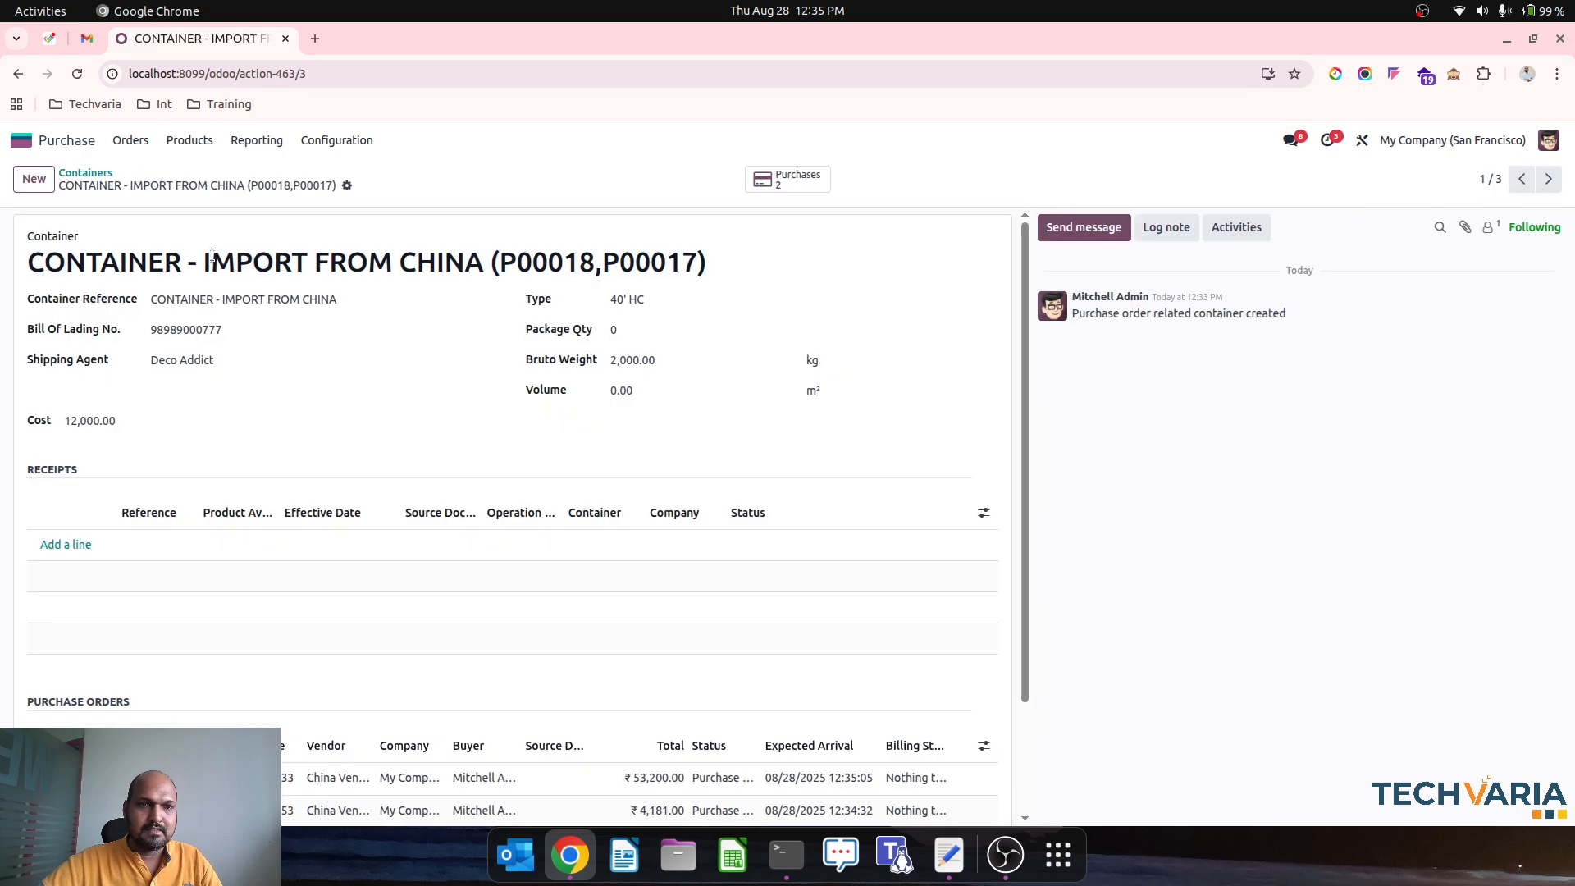
click(771, 182)
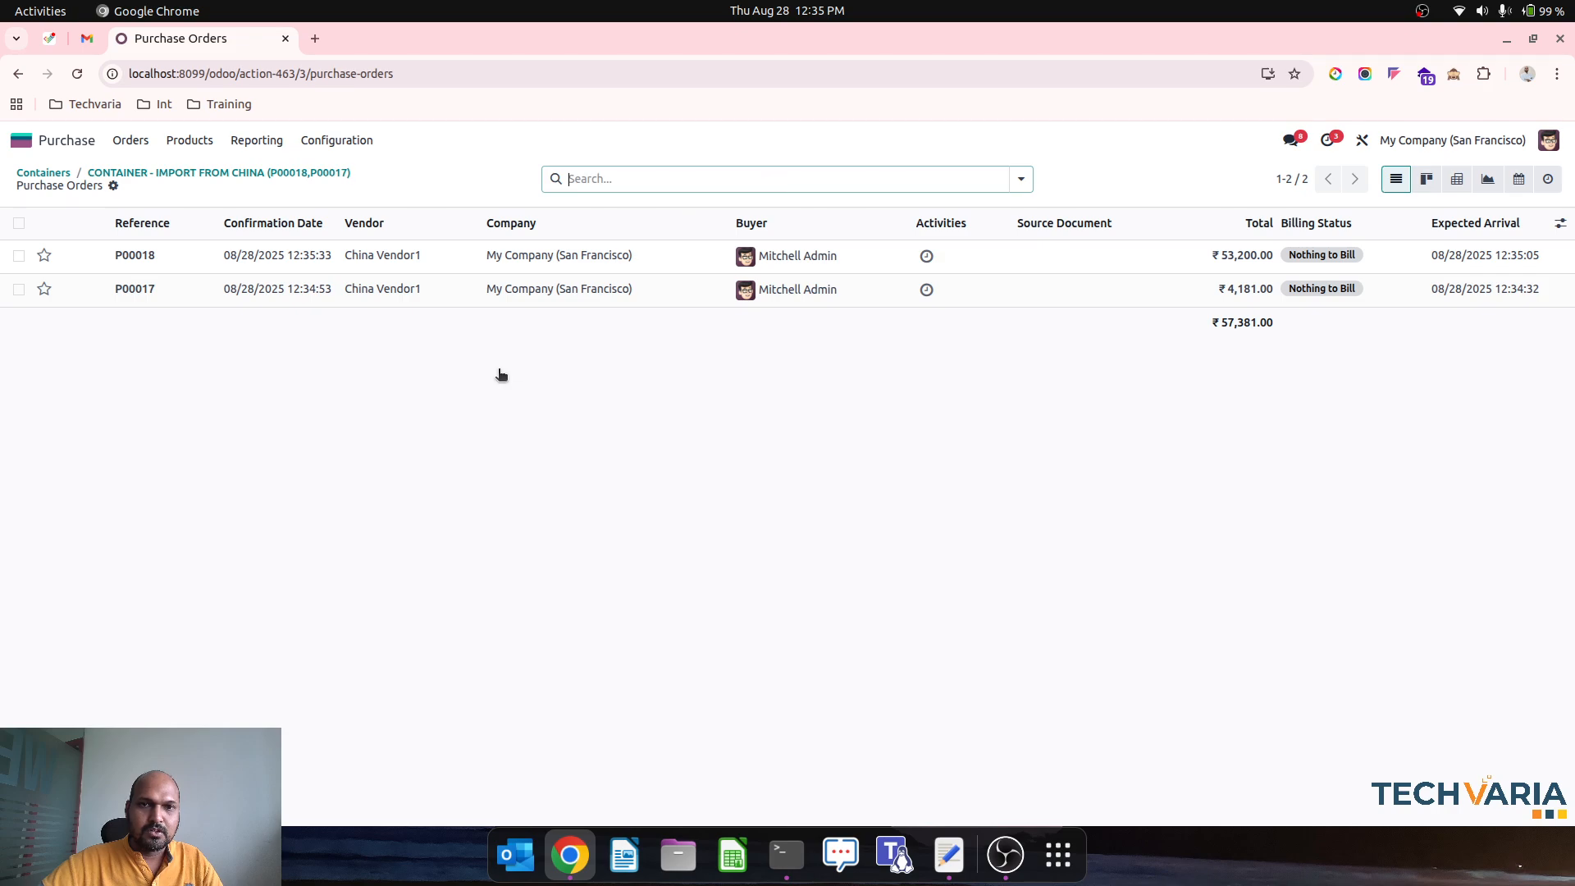
click(519, 258)
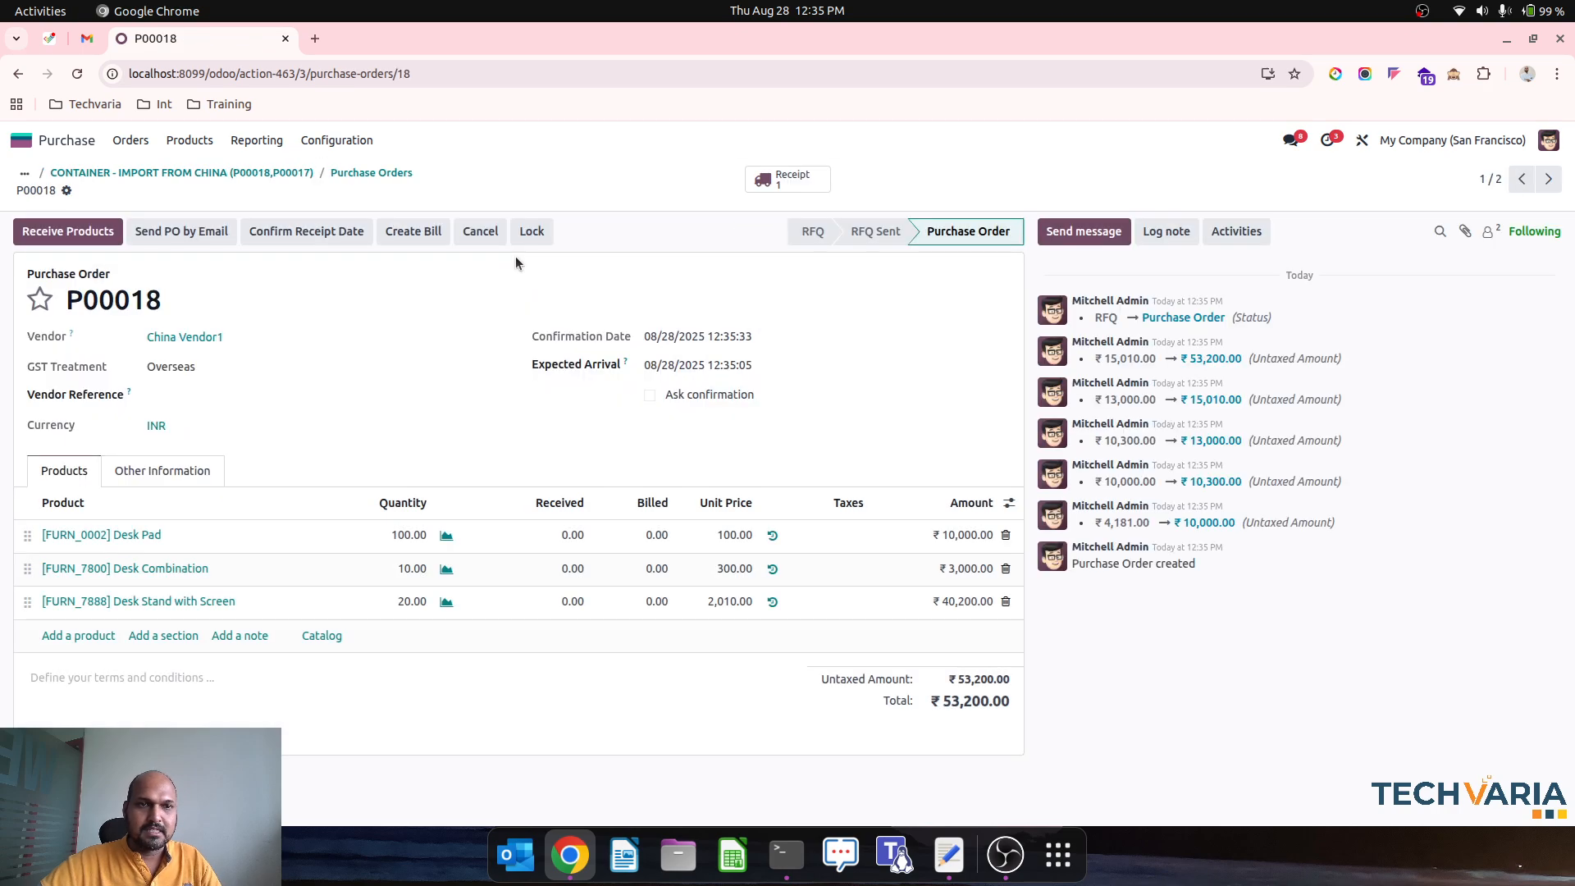
click(146, 470)
click(63, 469)
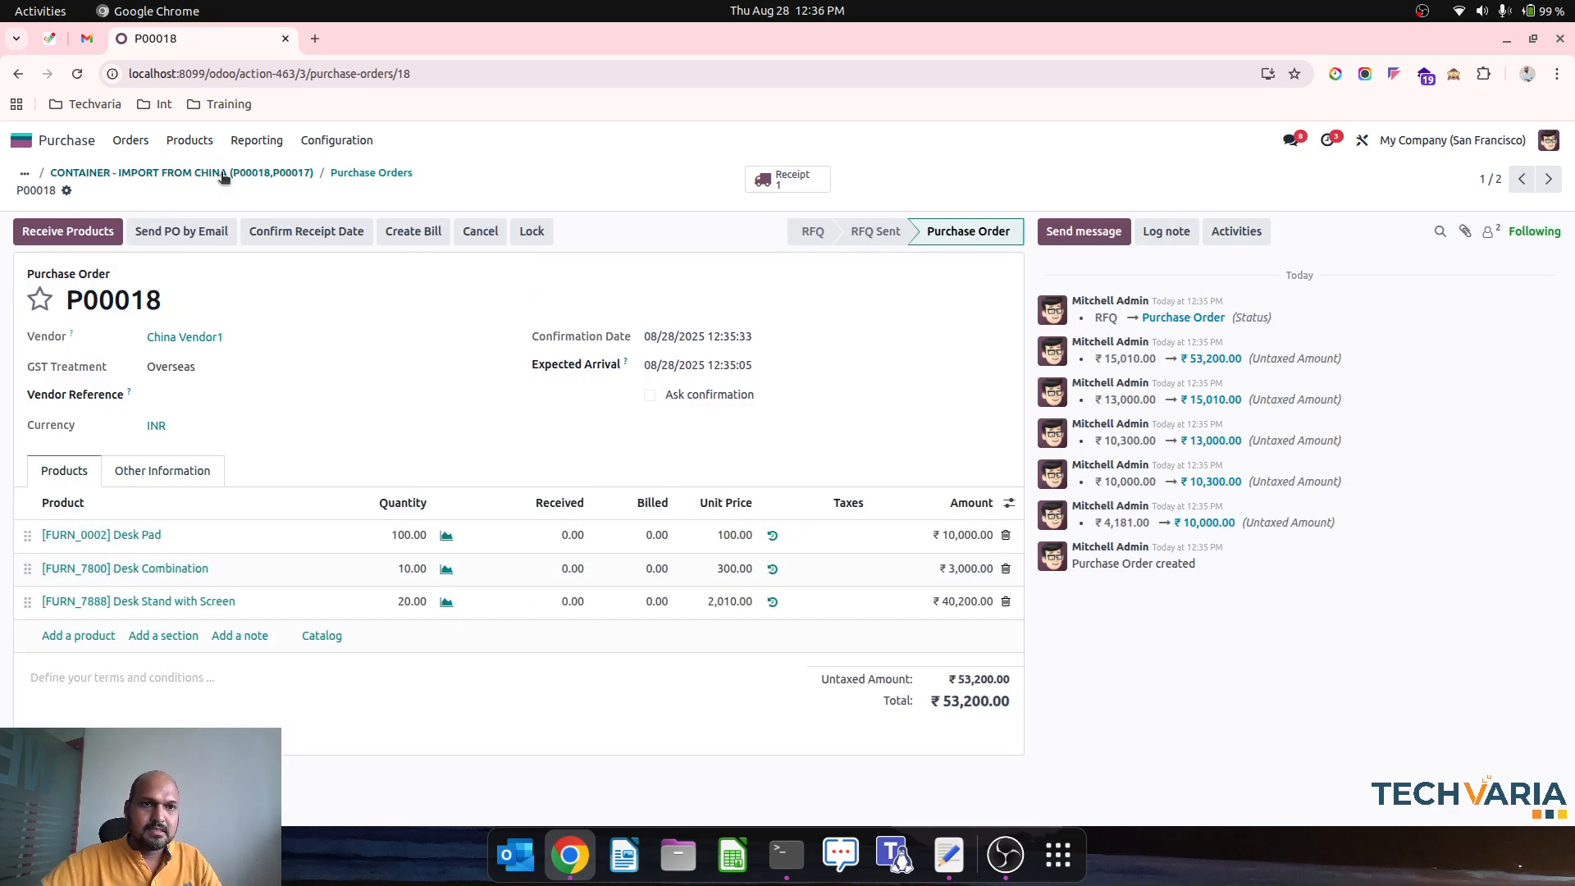
click(371, 173)
click(294, 171)
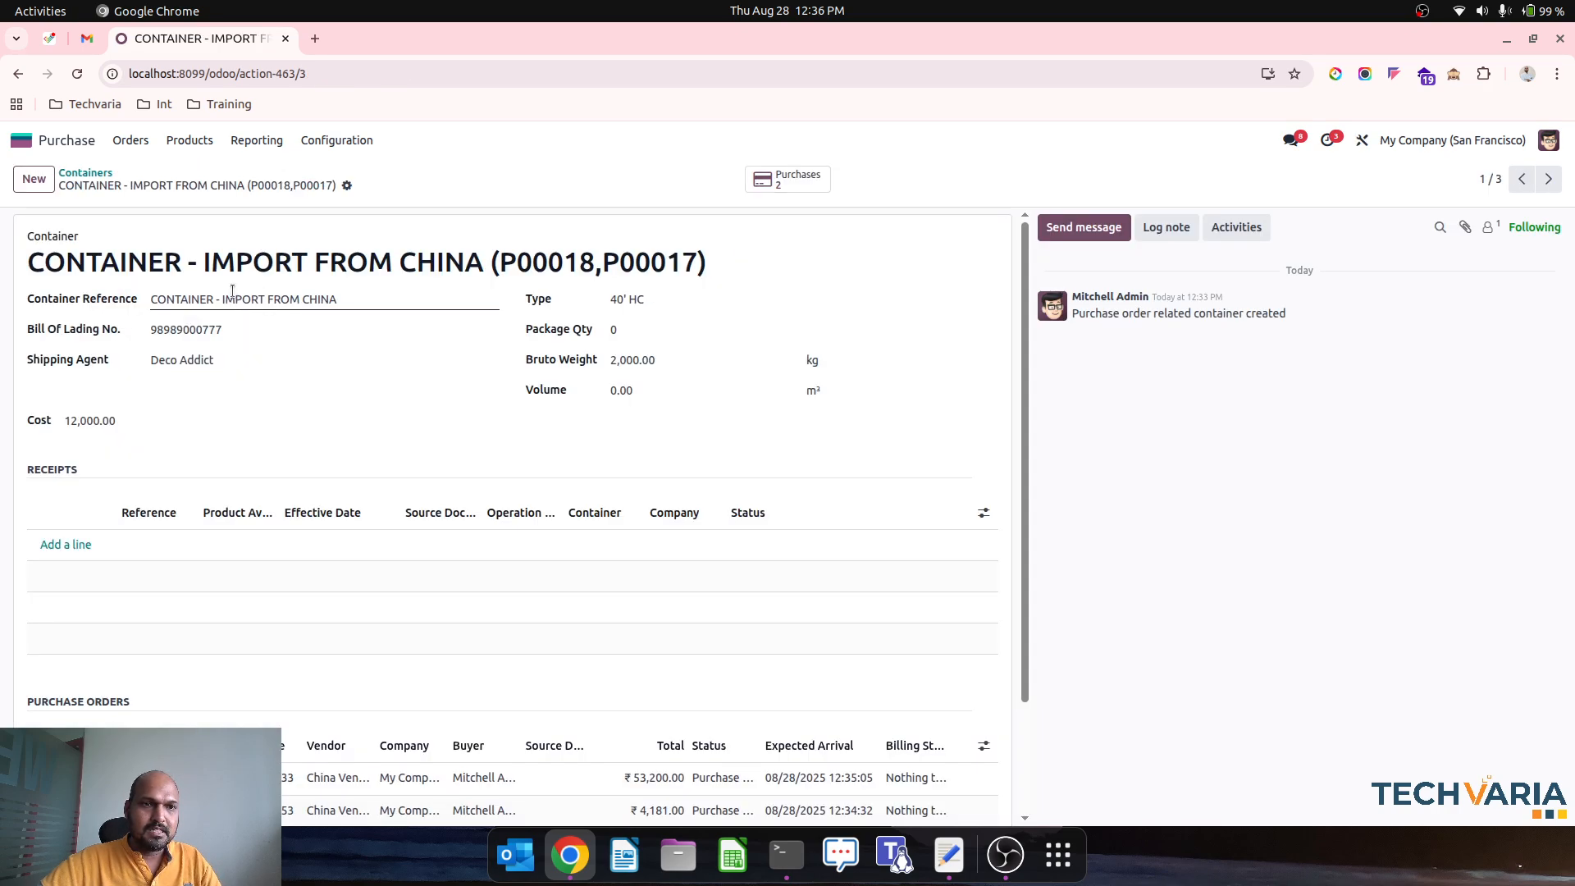
Add the China Vendor1 receipts for P00018 and P00017 to the container's receipts, sorting the pickings by contact, and save.
click(79, 545)
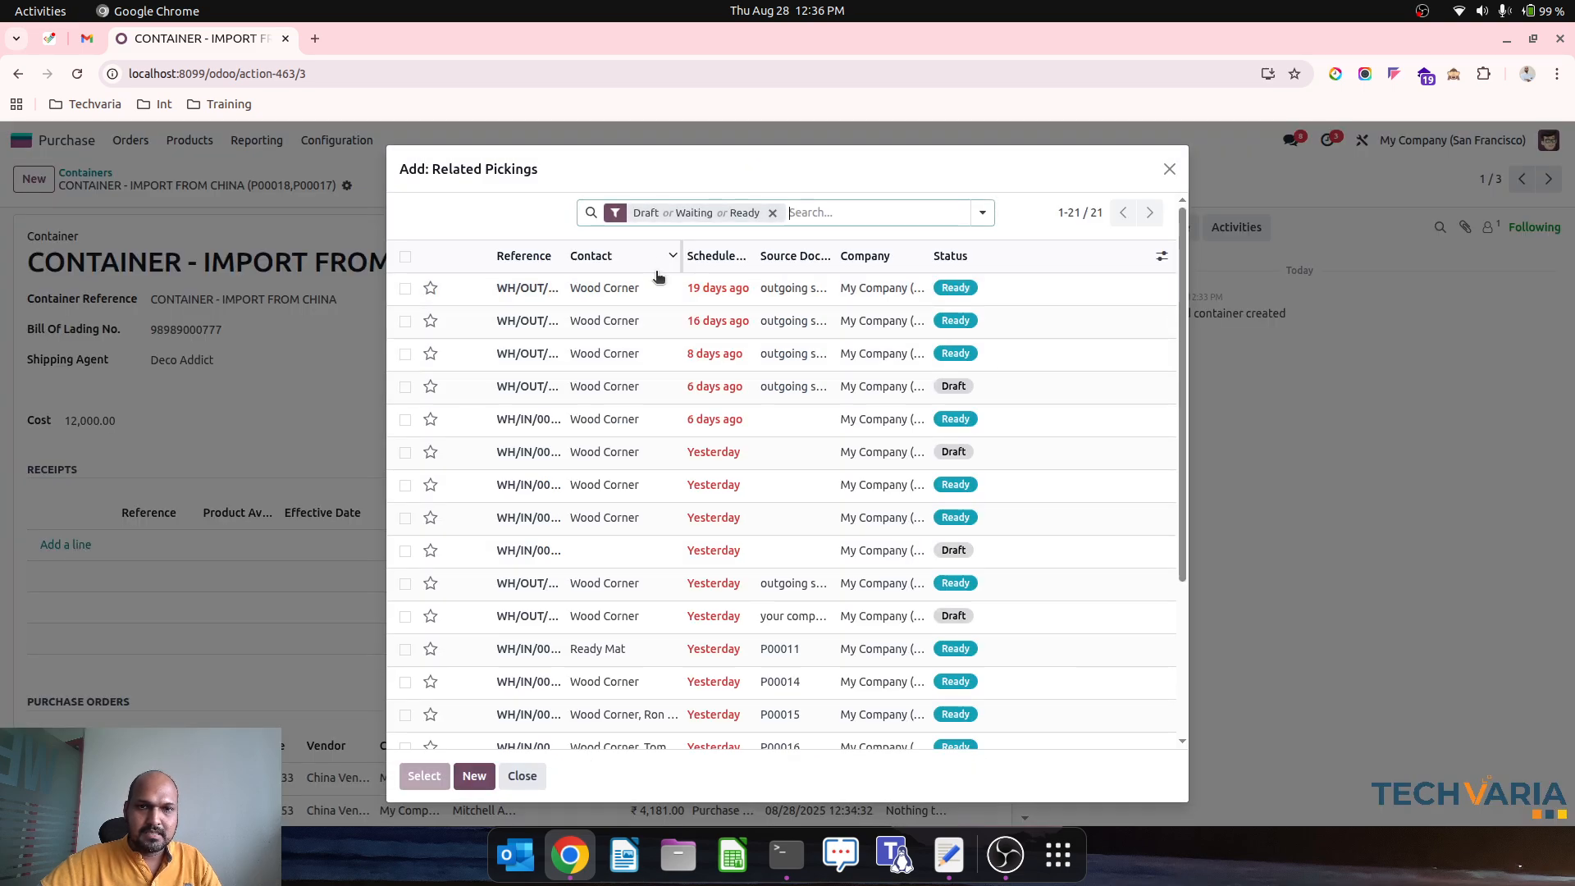
click(611, 259)
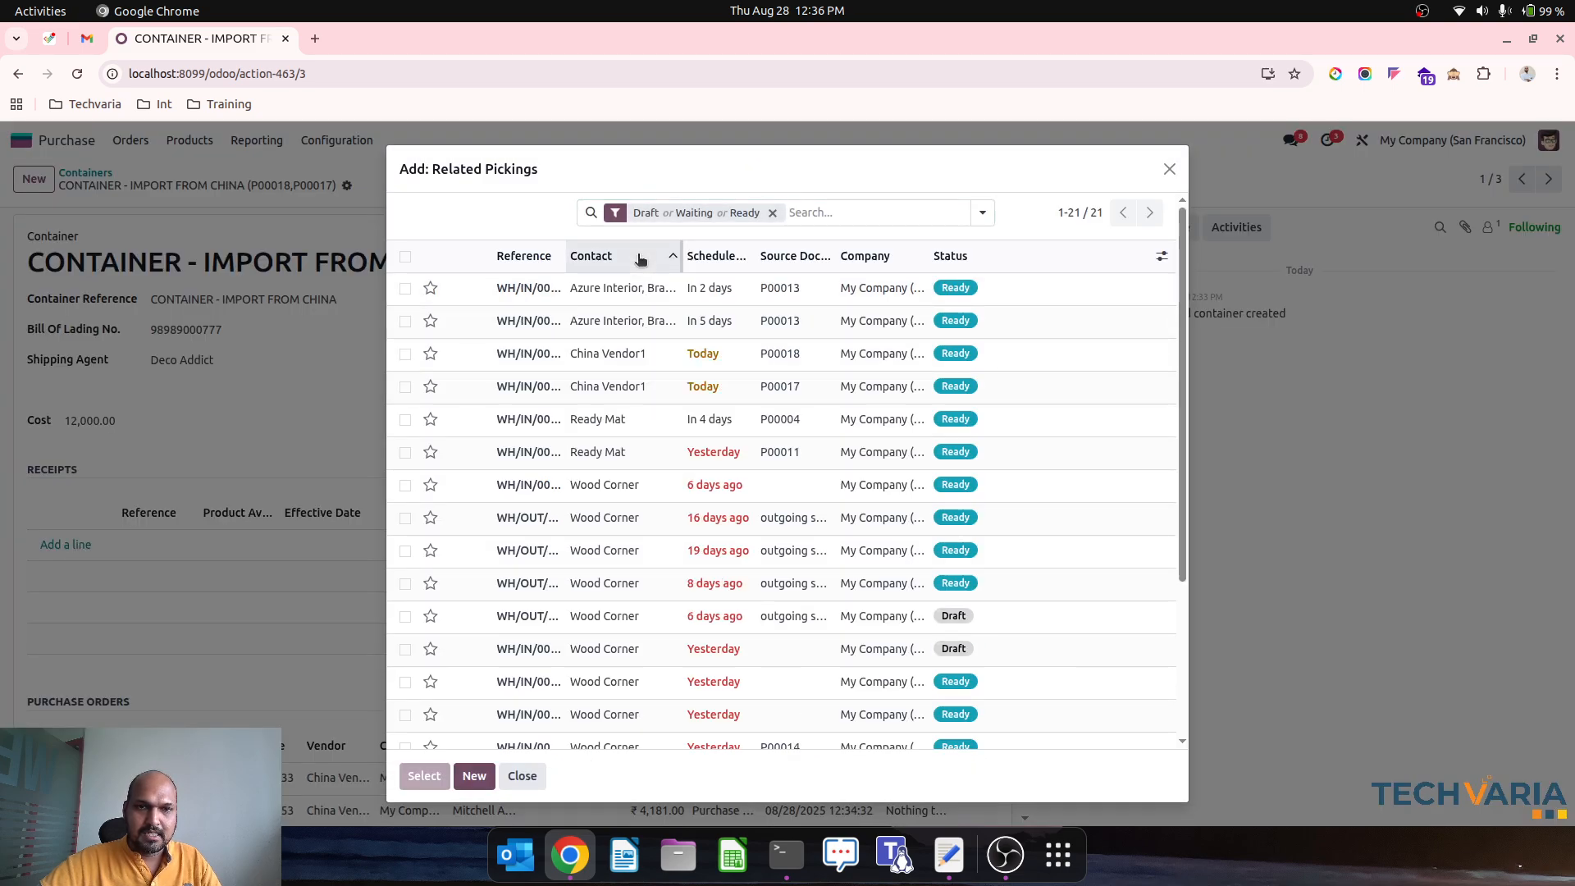
click(405, 353)
click(405, 386)
click(422, 775)
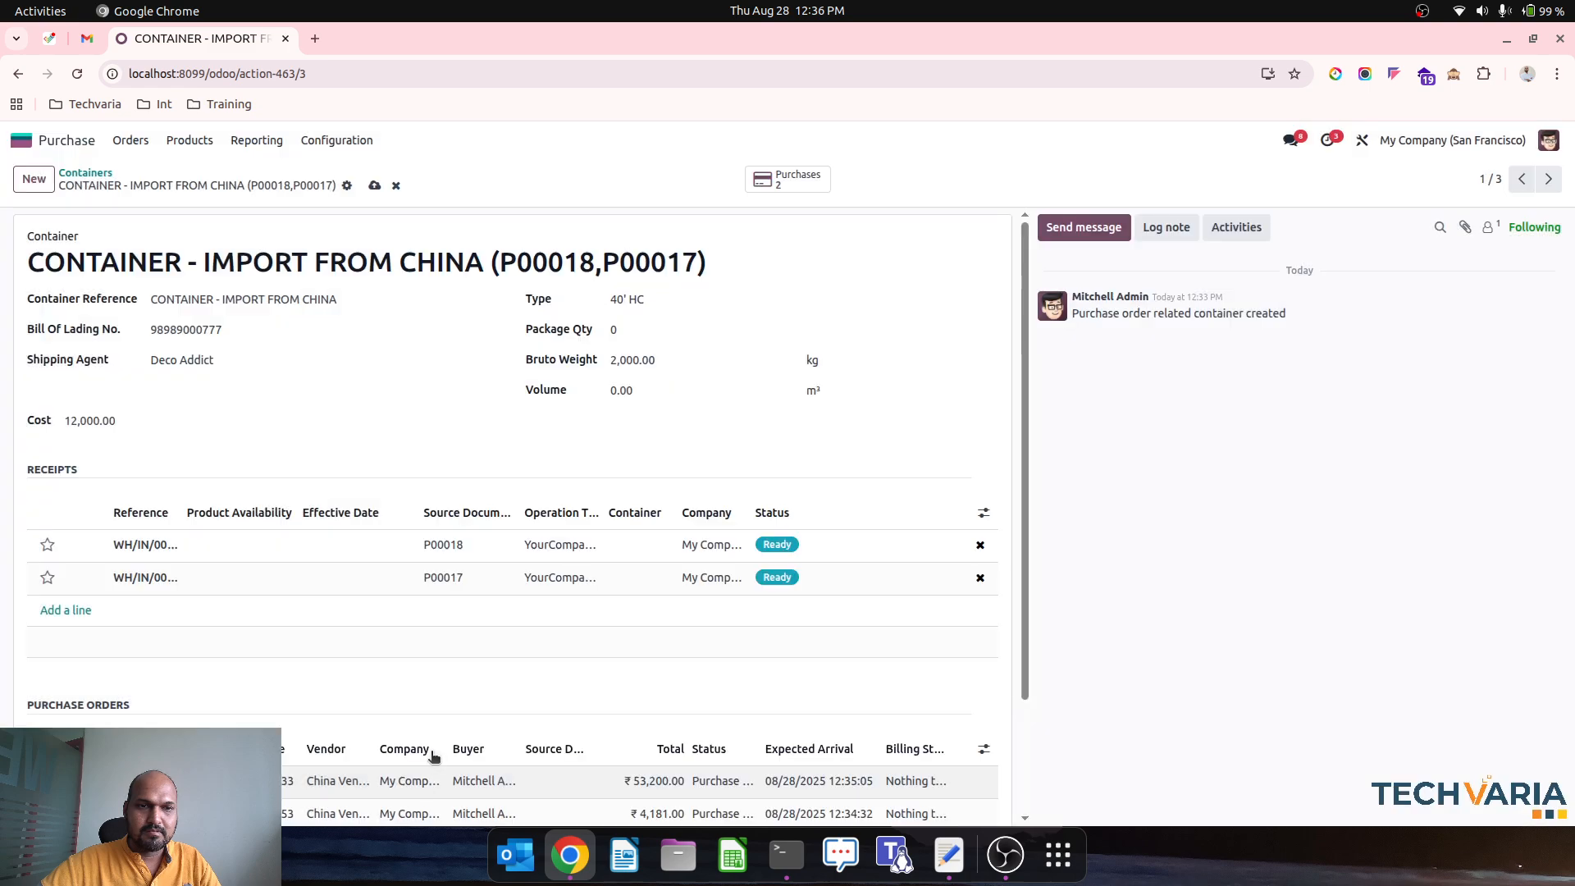
click(375, 187)
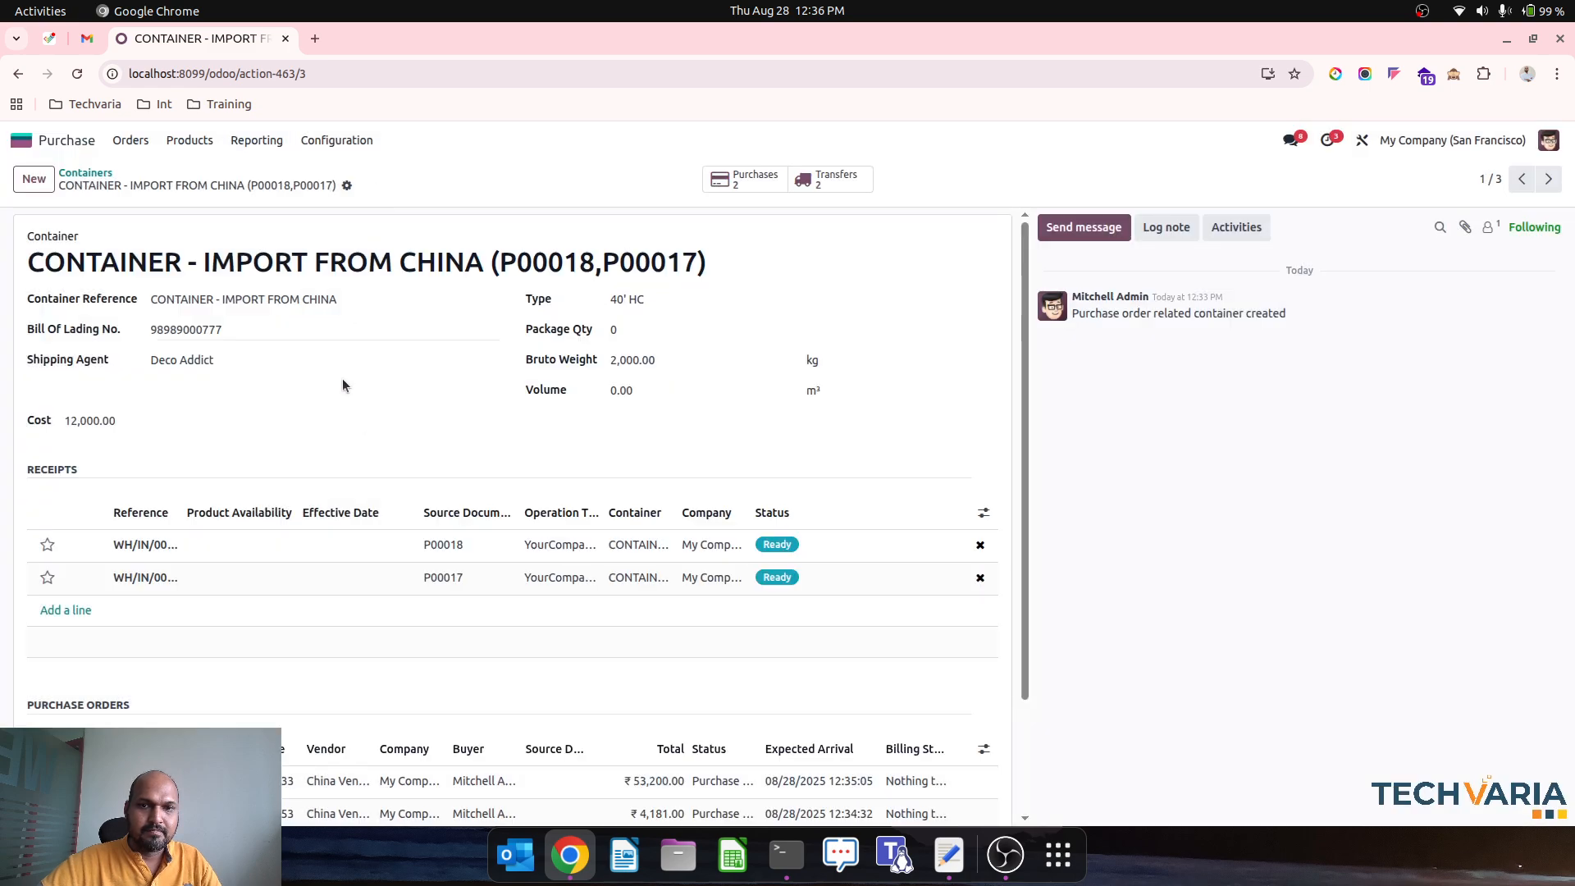
Check the related pickings and purchases in the containers list, and reopen CONTAINER - IMPORT FROM CHINA.
click(94, 174)
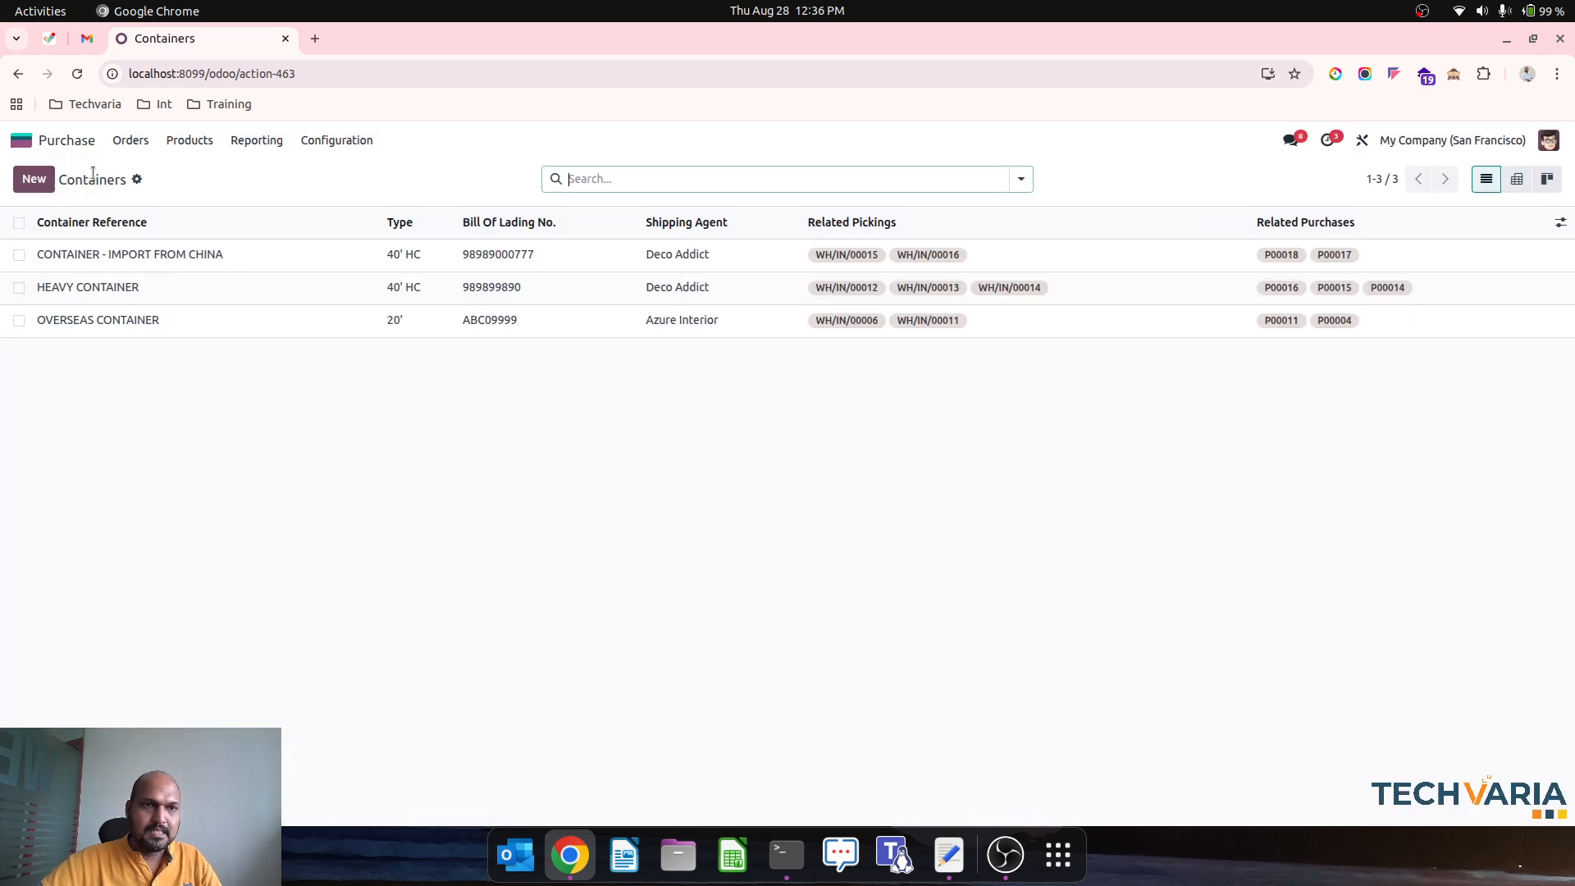
click(131, 140)
click(151, 237)
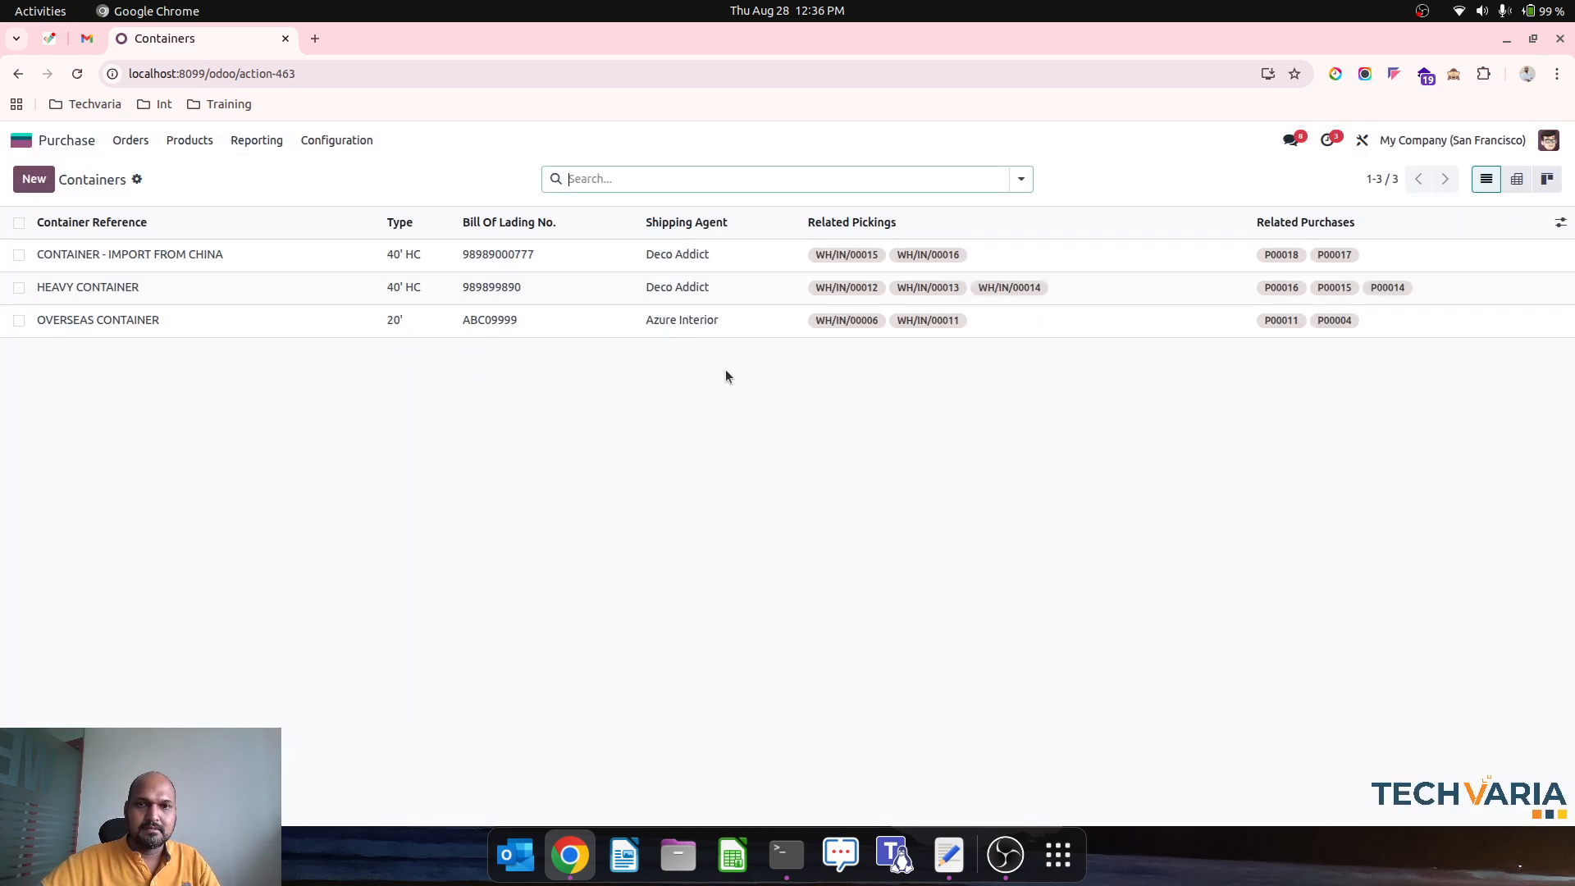
click(720, 256)
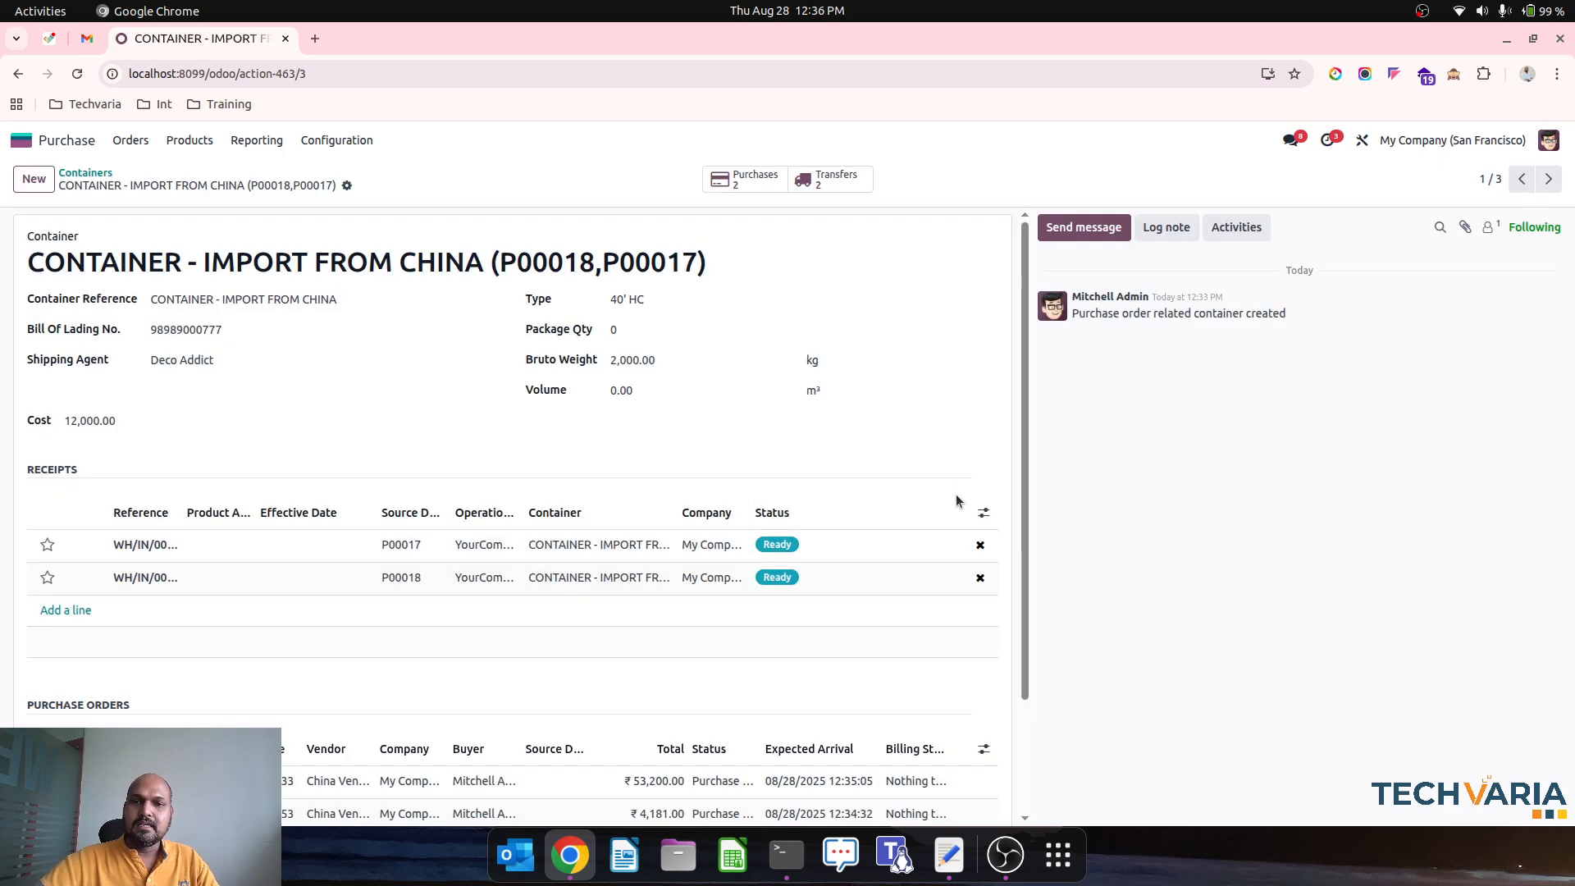
Review the optional columns available for the container's receipts and purchase orders tables.
click(984, 515)
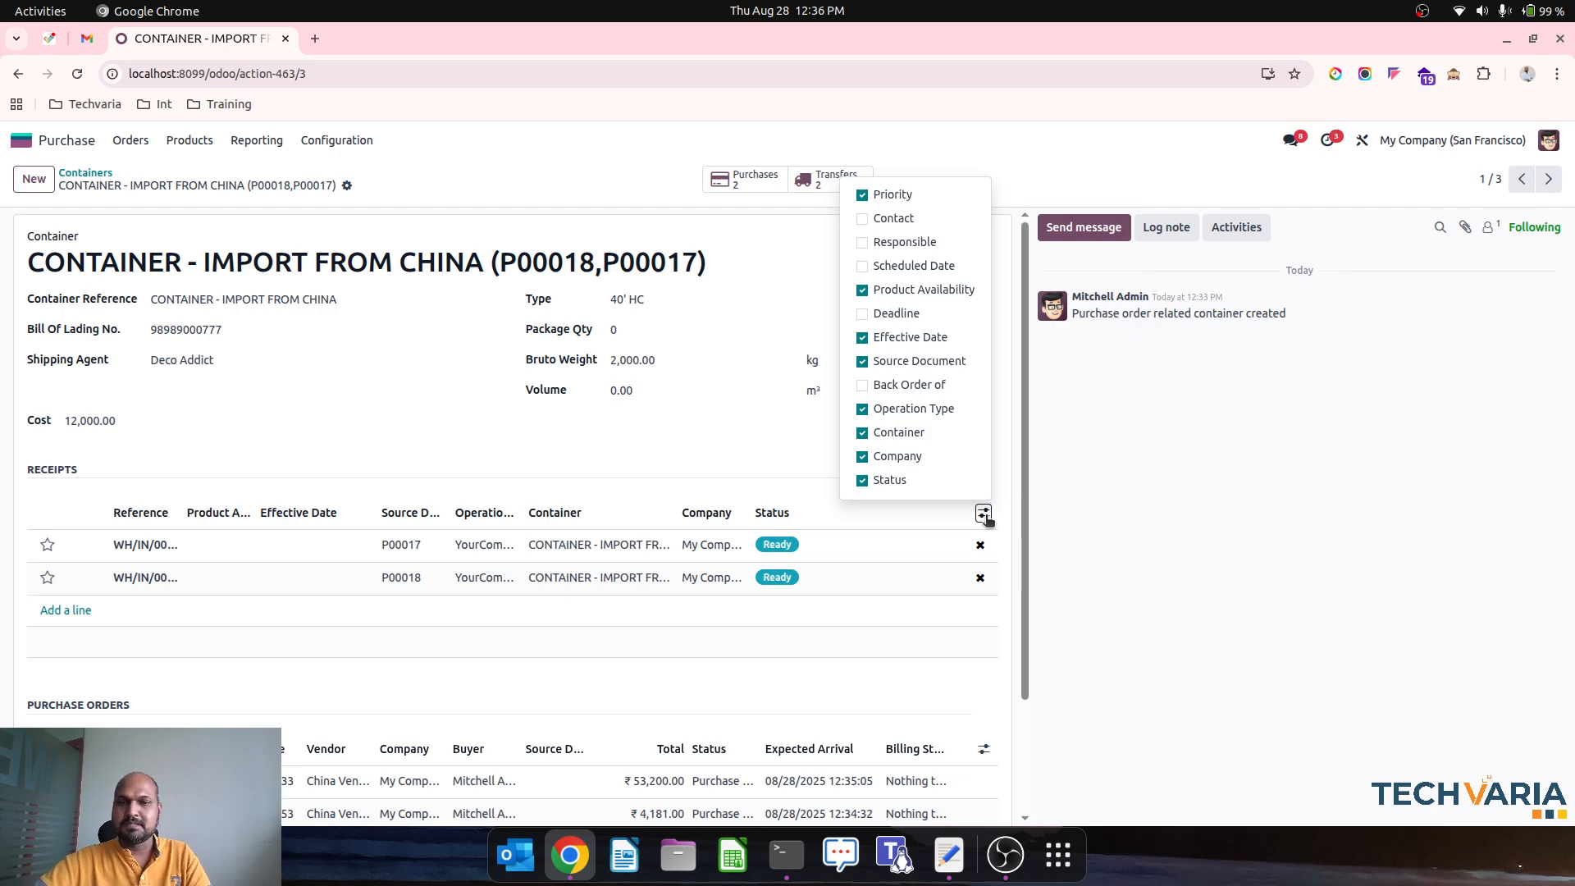
scroll(985, 517, down, 3)
click(984, 624)
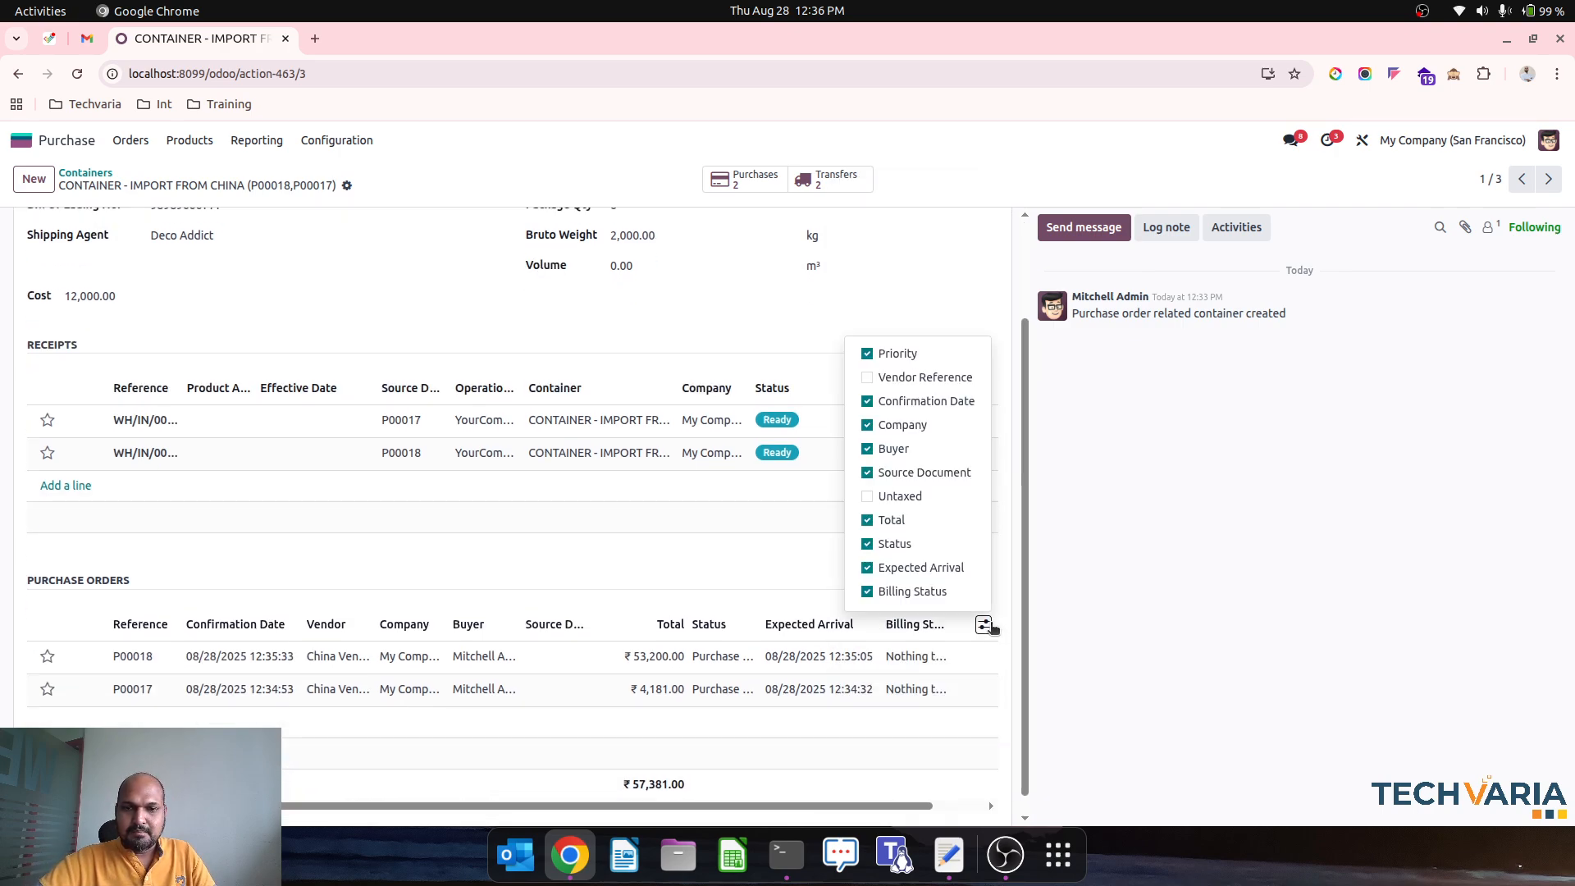
click(777, 545)
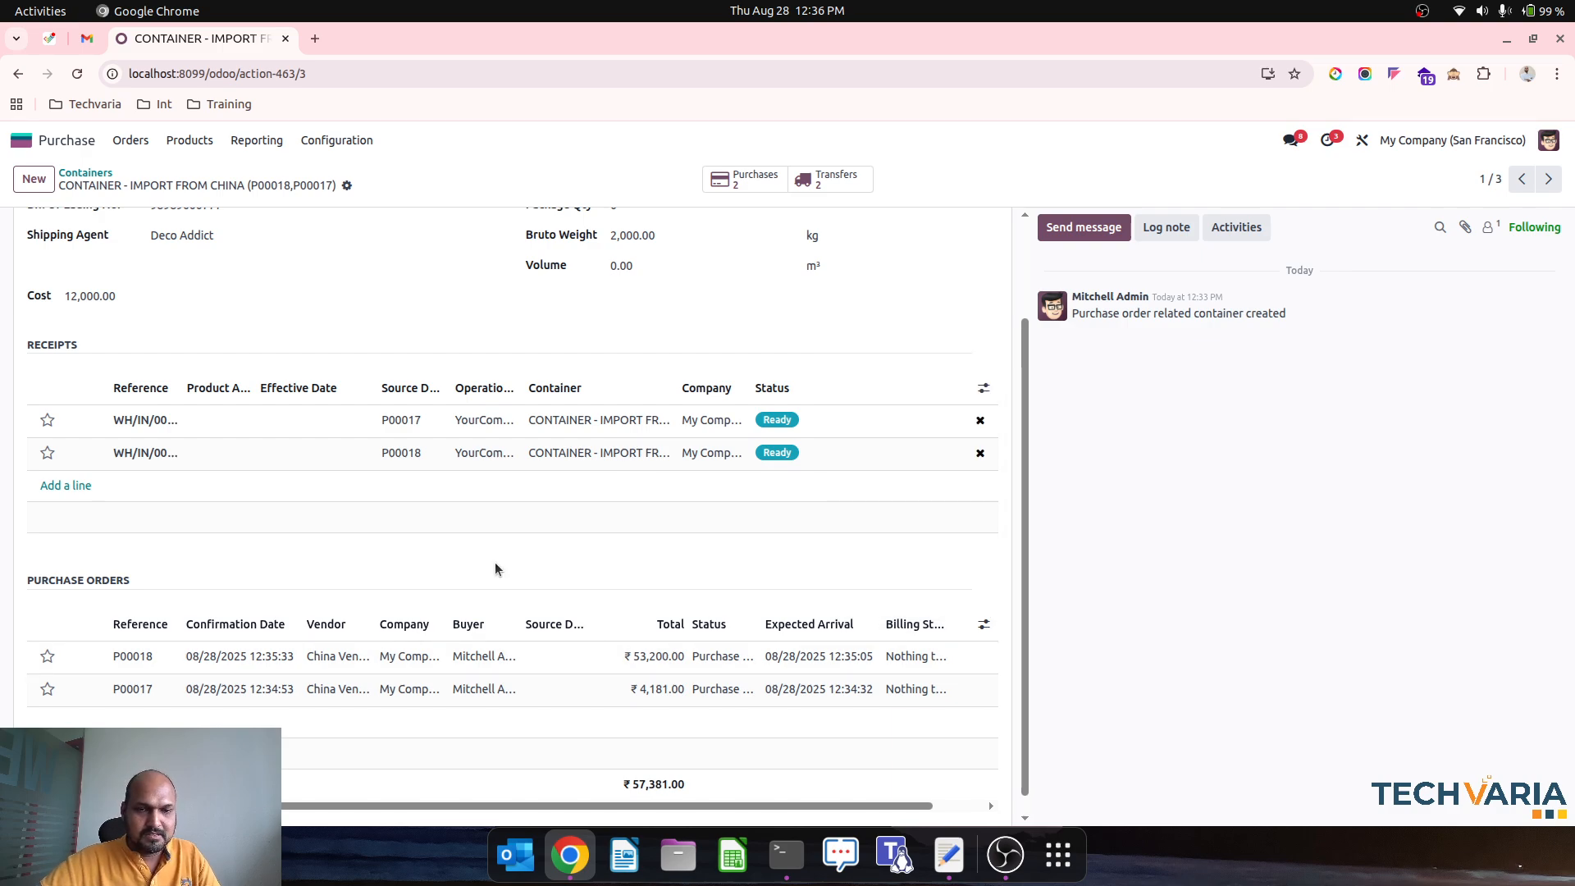
Set the China import container's package quantity to 30 and save.
scroll(496, 565, up, 2)
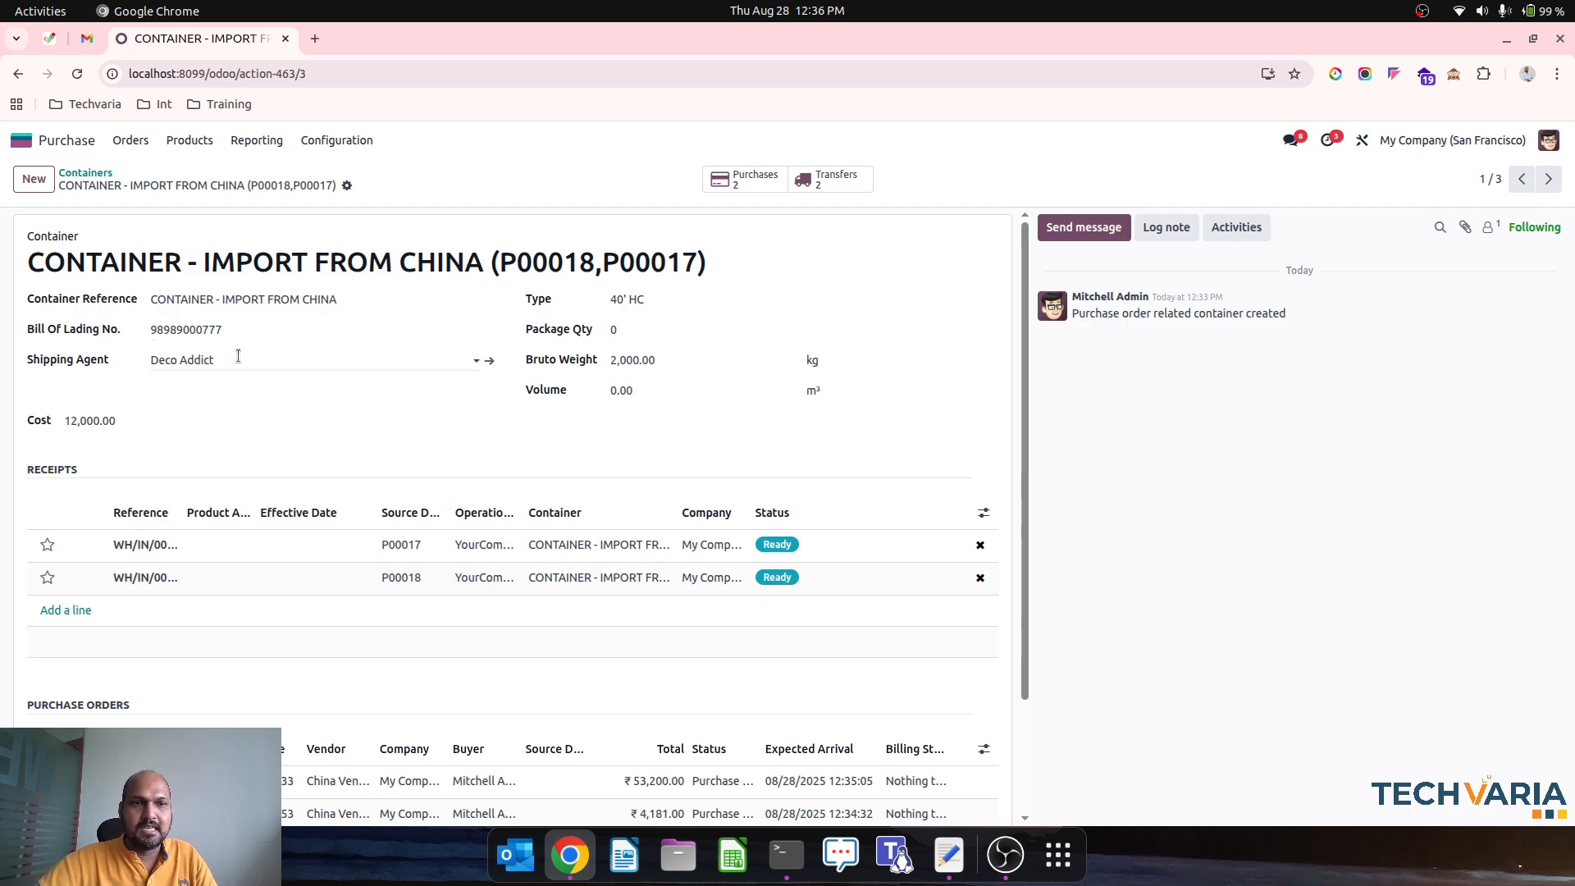
click(631, 330)
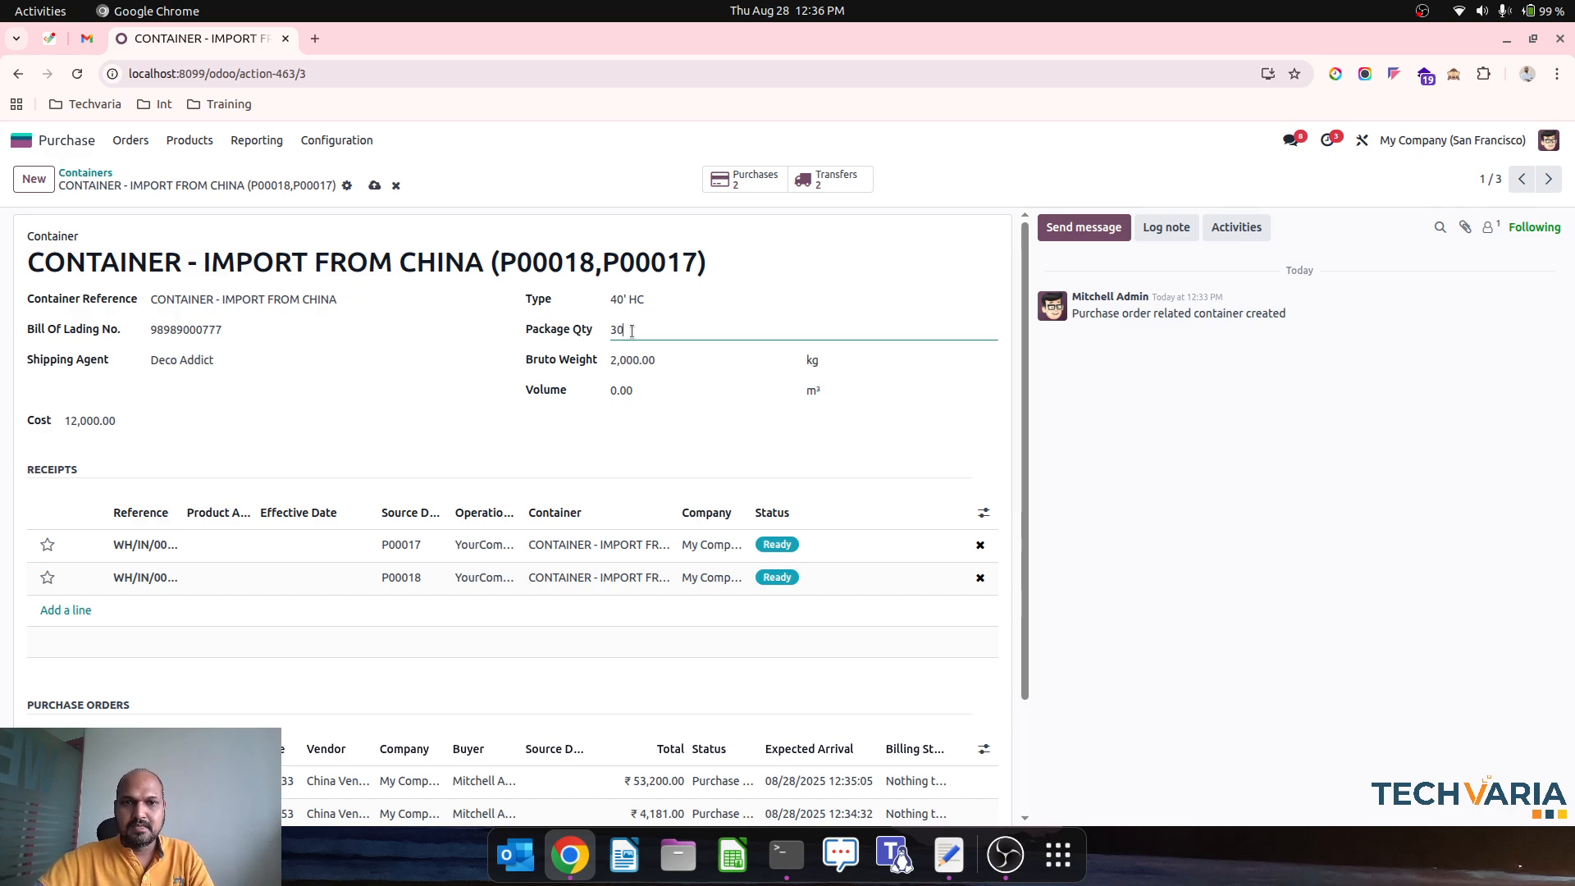
click(371, 187)
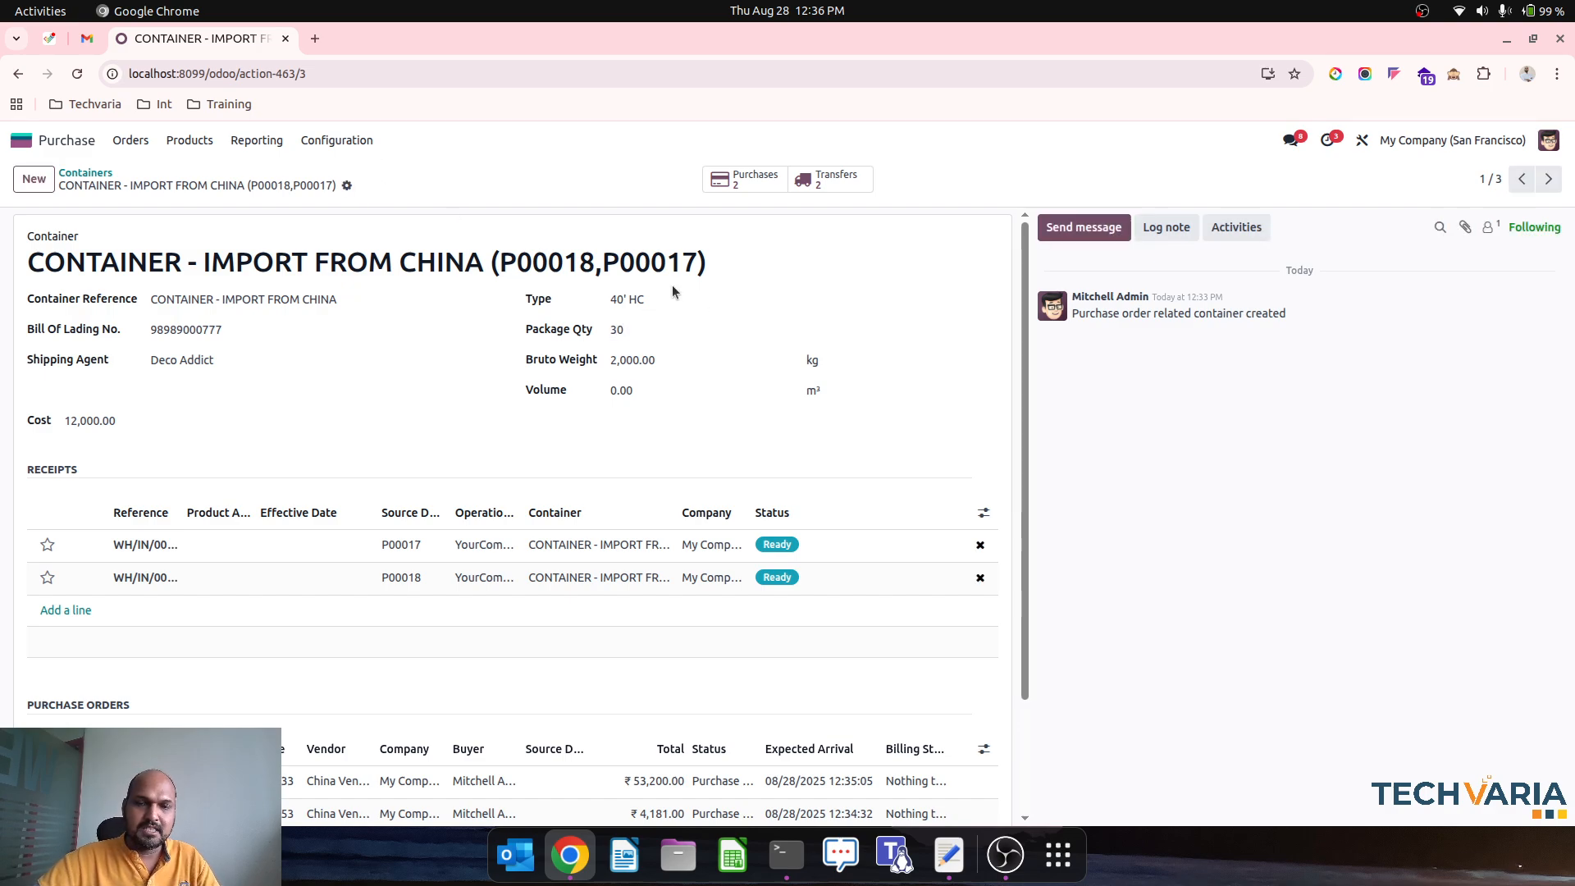
Look at all containers in the list, pivot and kanban views, and return to the pivot view.
click(87, 174)
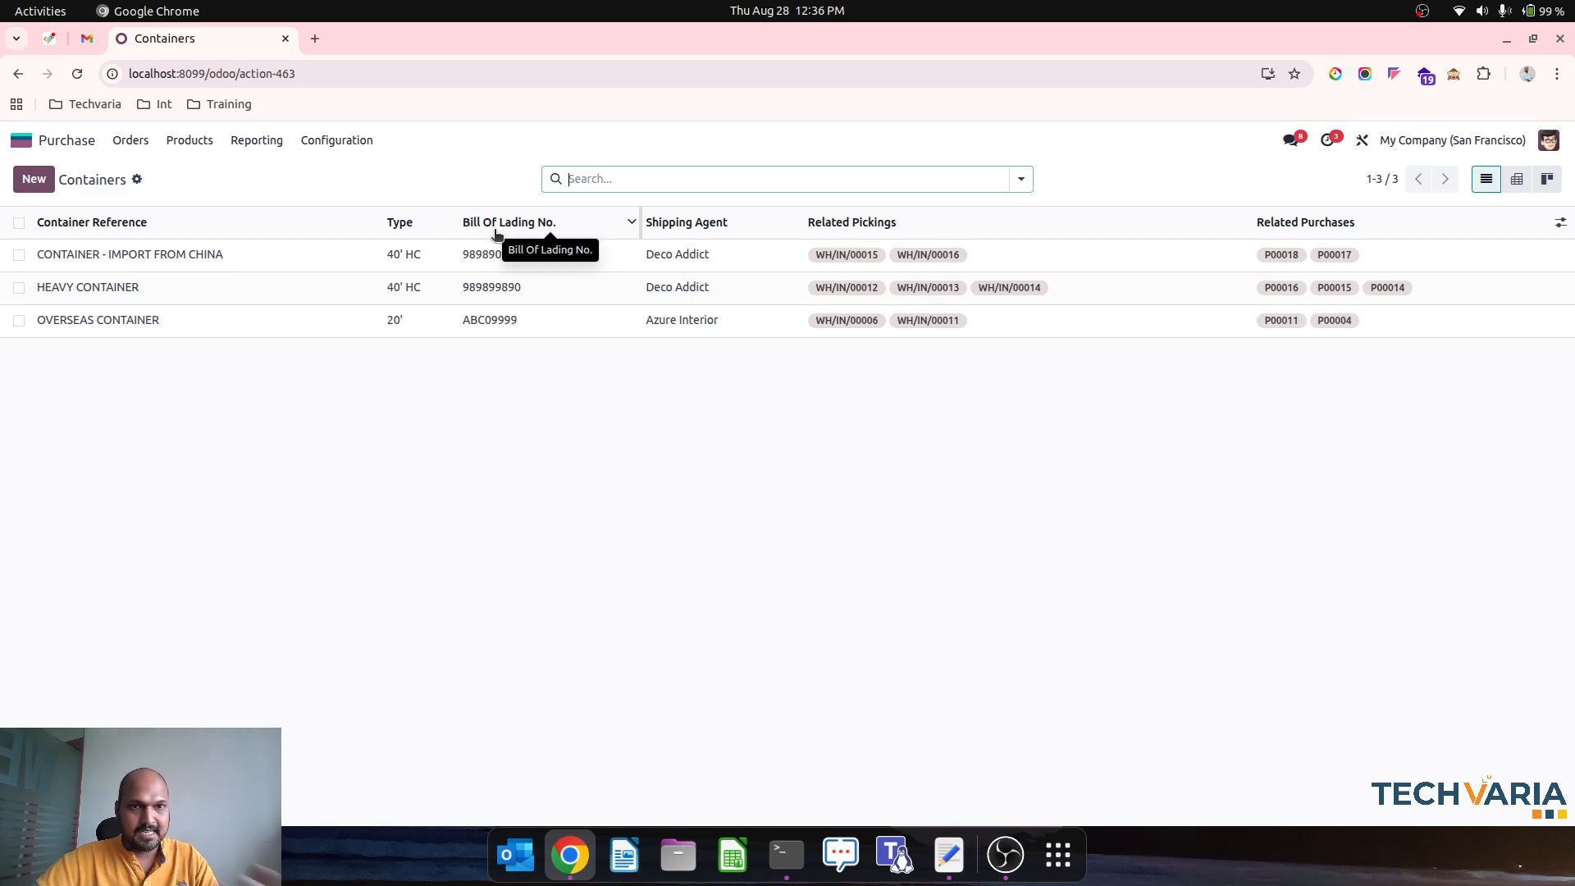
click(1517, 180)
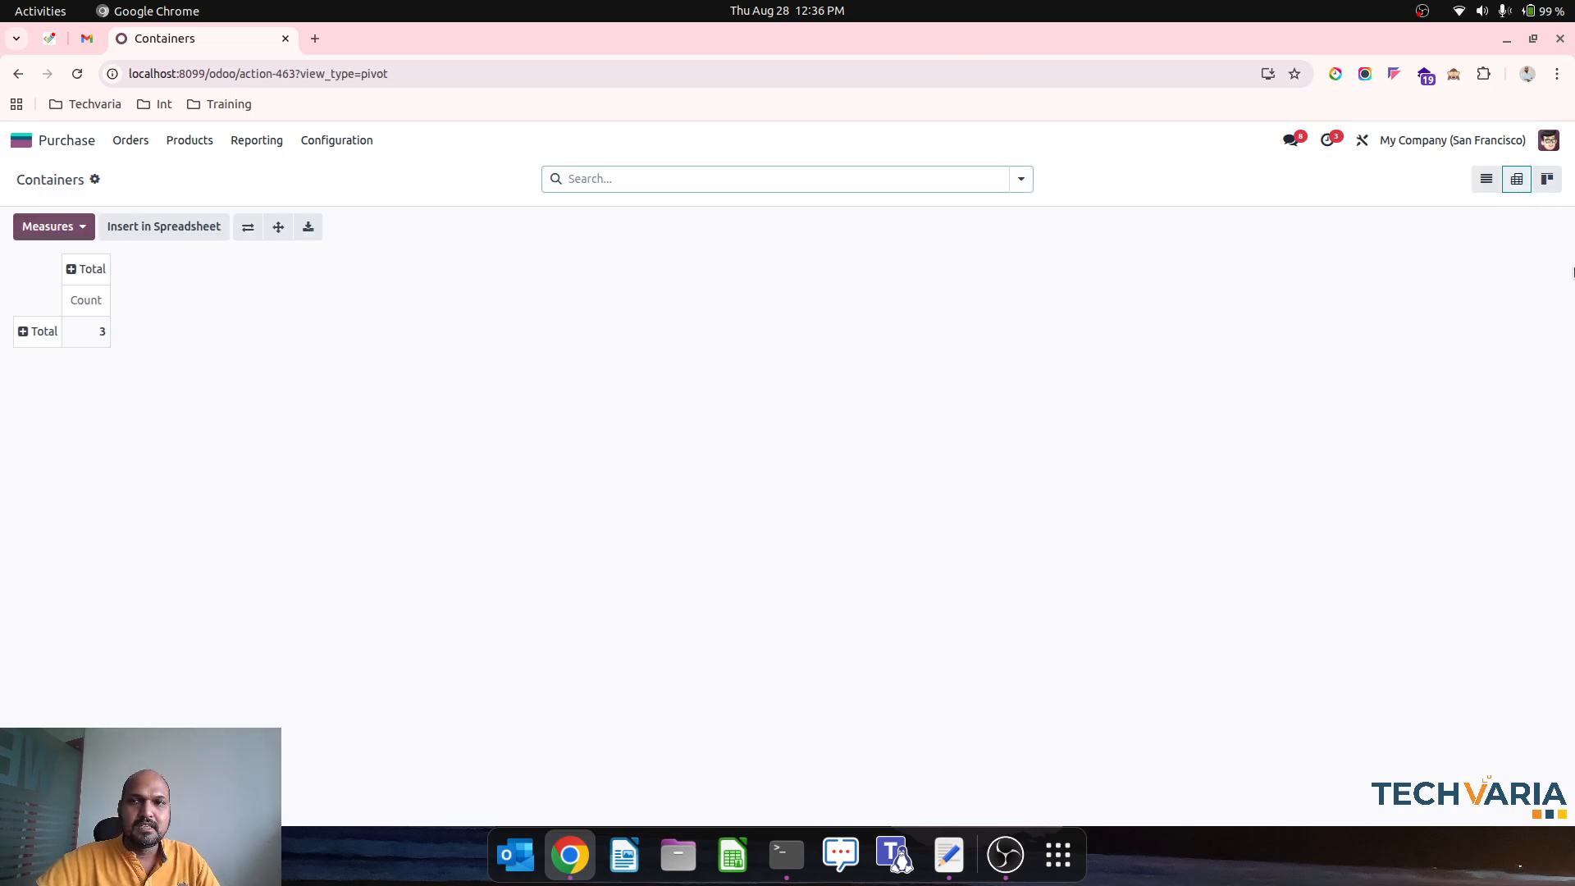
click(1547, 179)
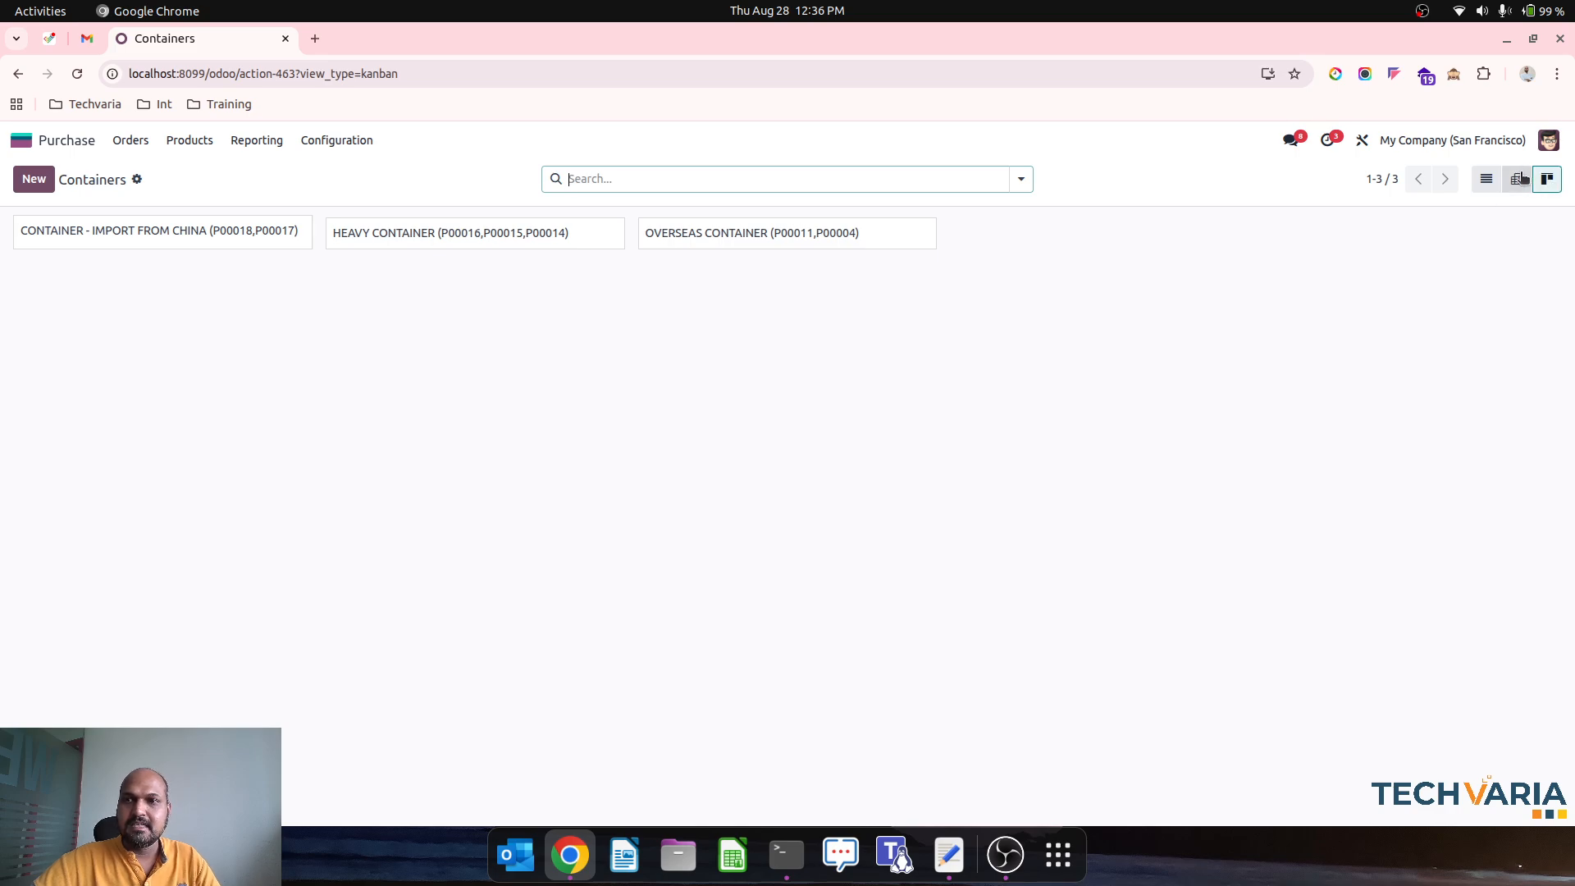
click(1519, 179)
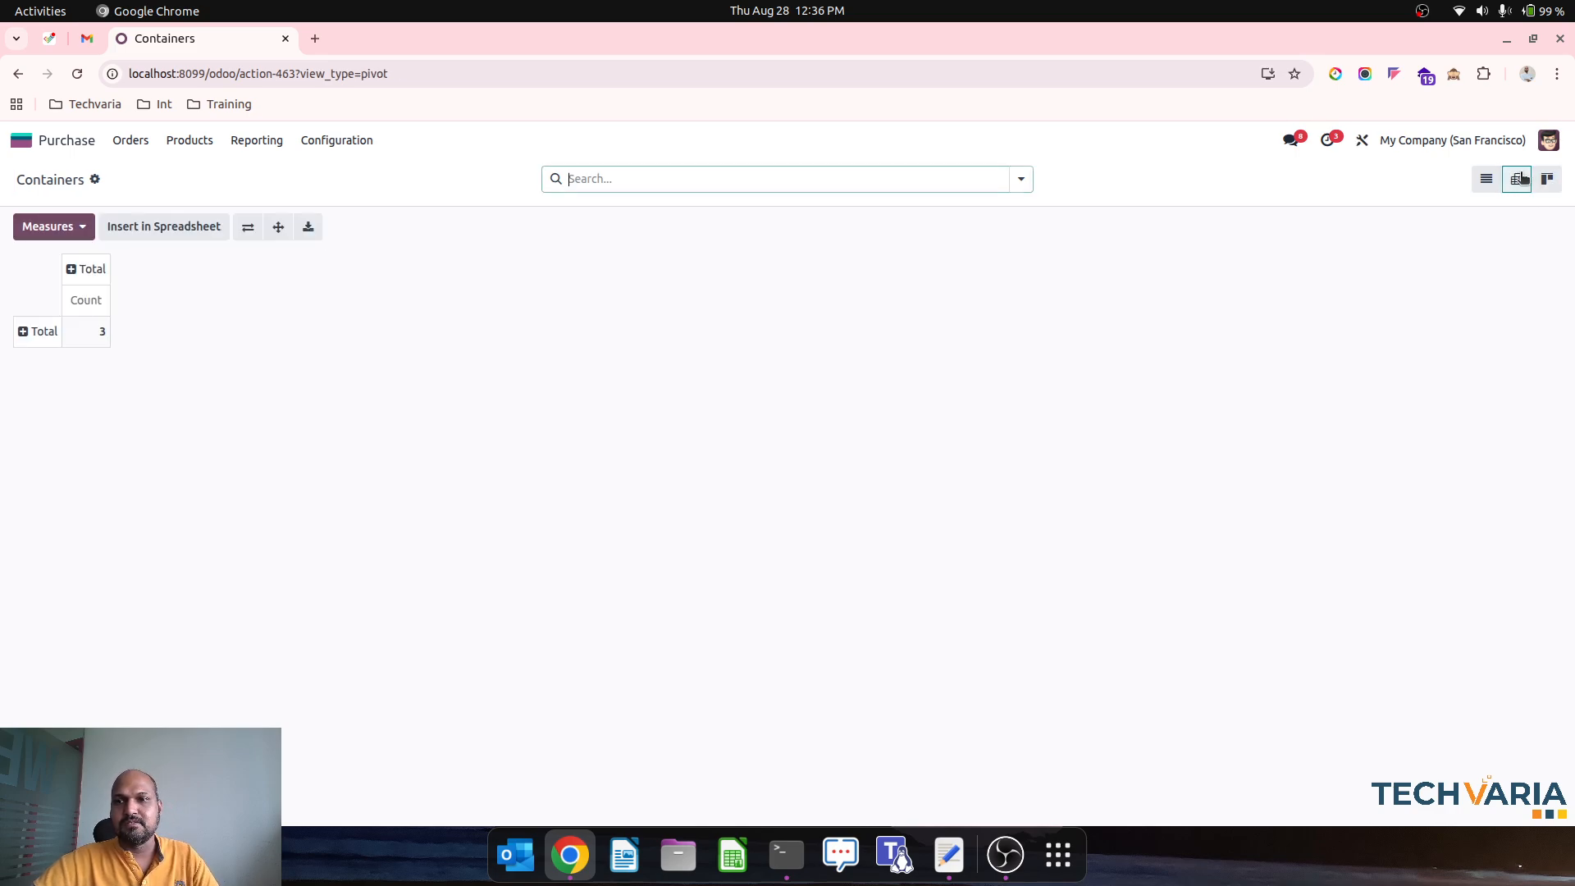
Add Bruto Weight, Cost, Package Qty and Volume as measures to the containers pivot table.
click(58, 227)
click(65, 261)
click(42, 283)
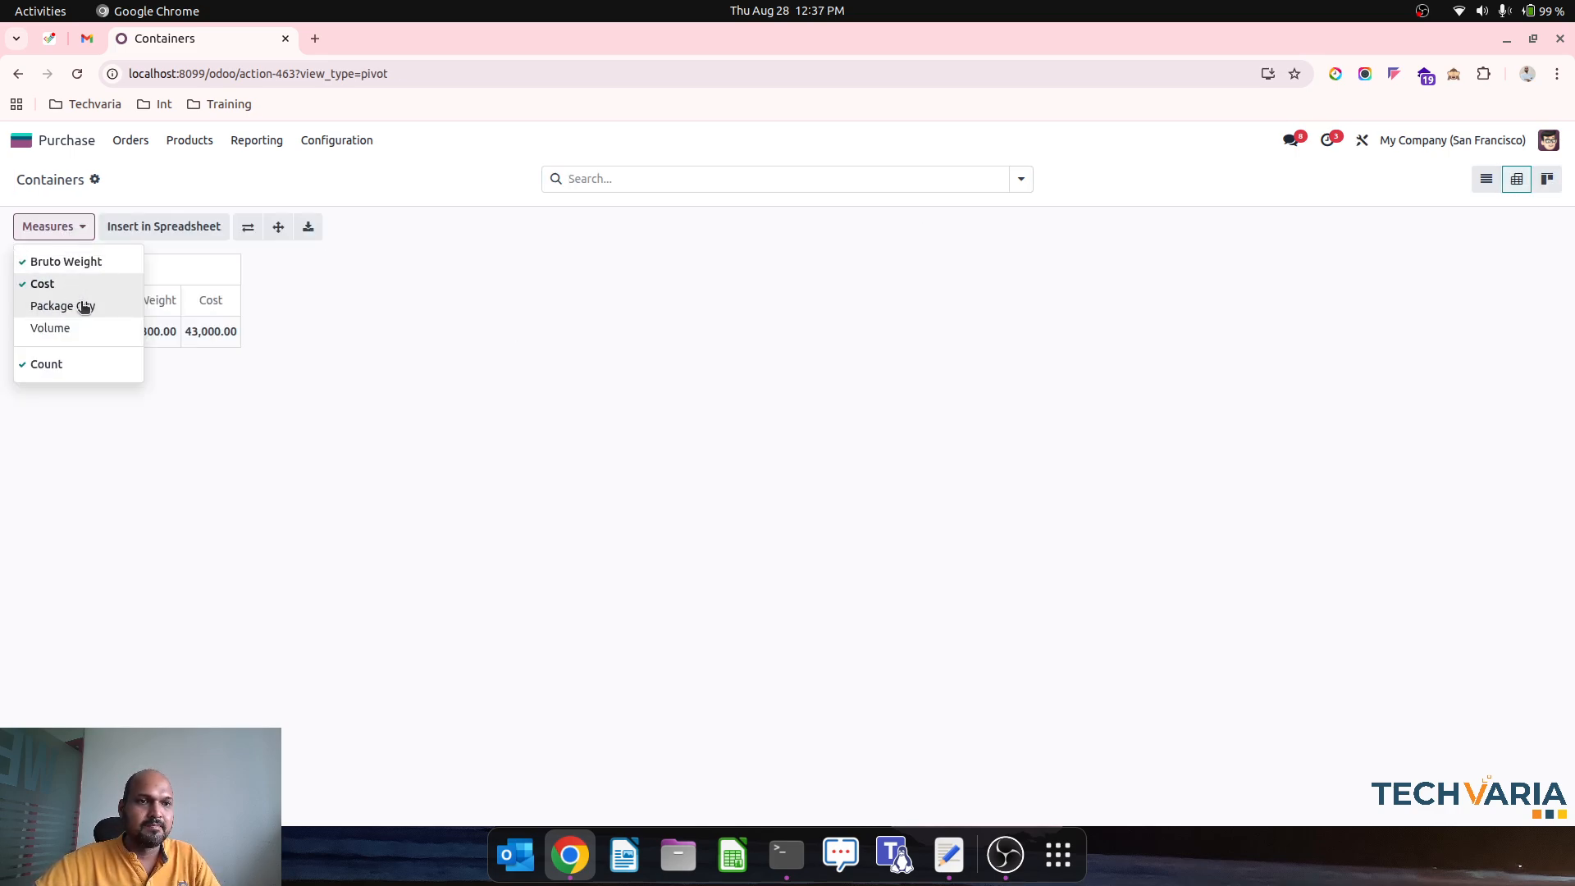
click(84, 306)
click(50, 328)
click(195, 467)
Group the pivot table's columns by Container Reference.
click(25, 331)
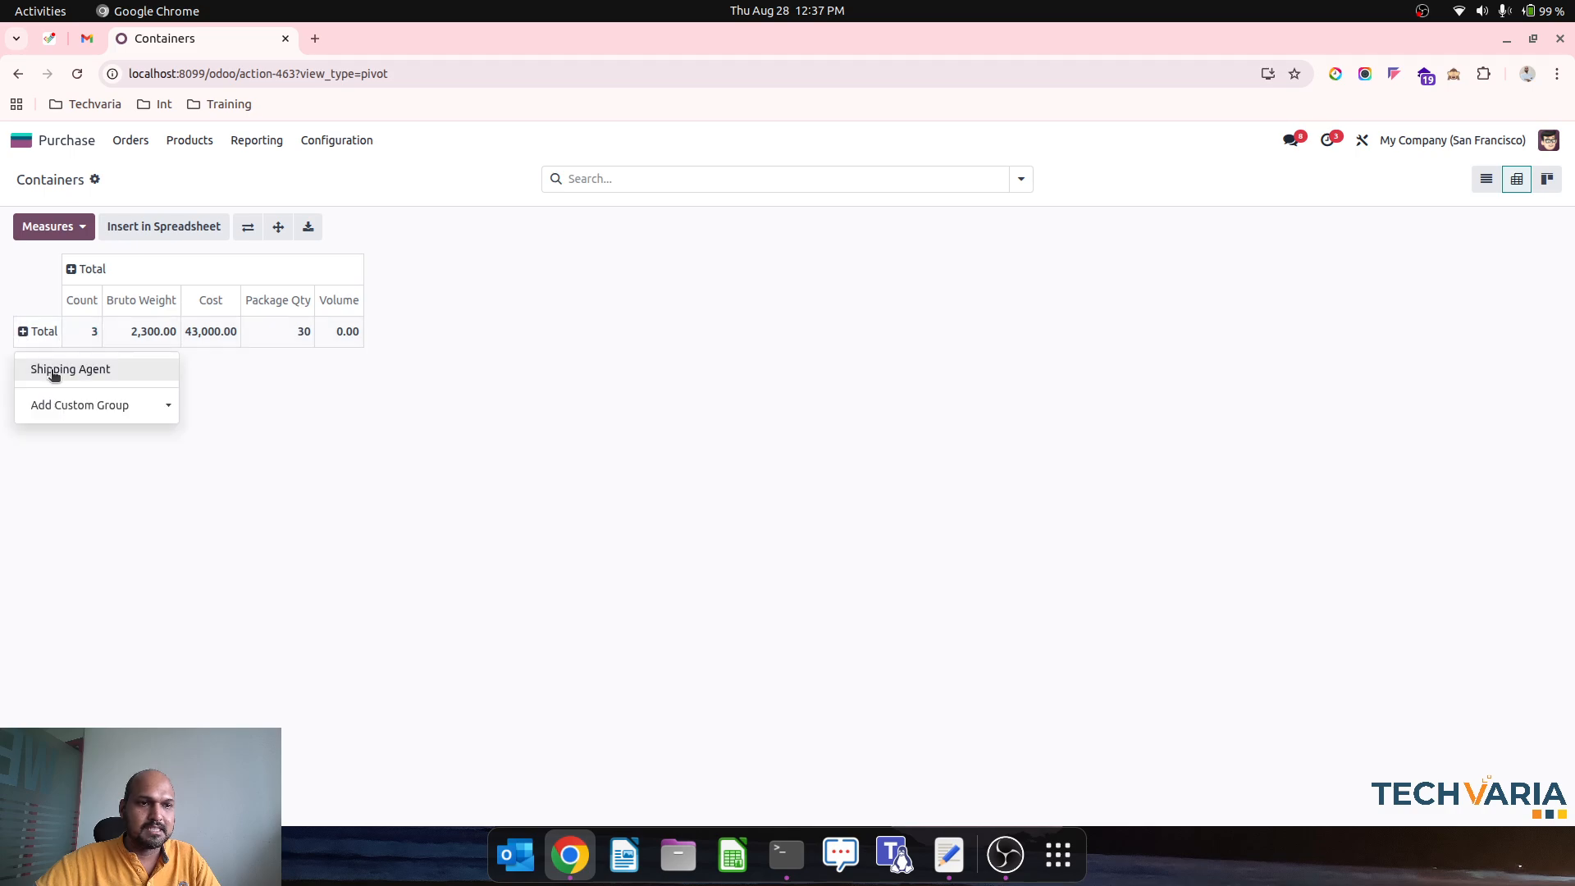
click(84, 270)
click(135, 343)
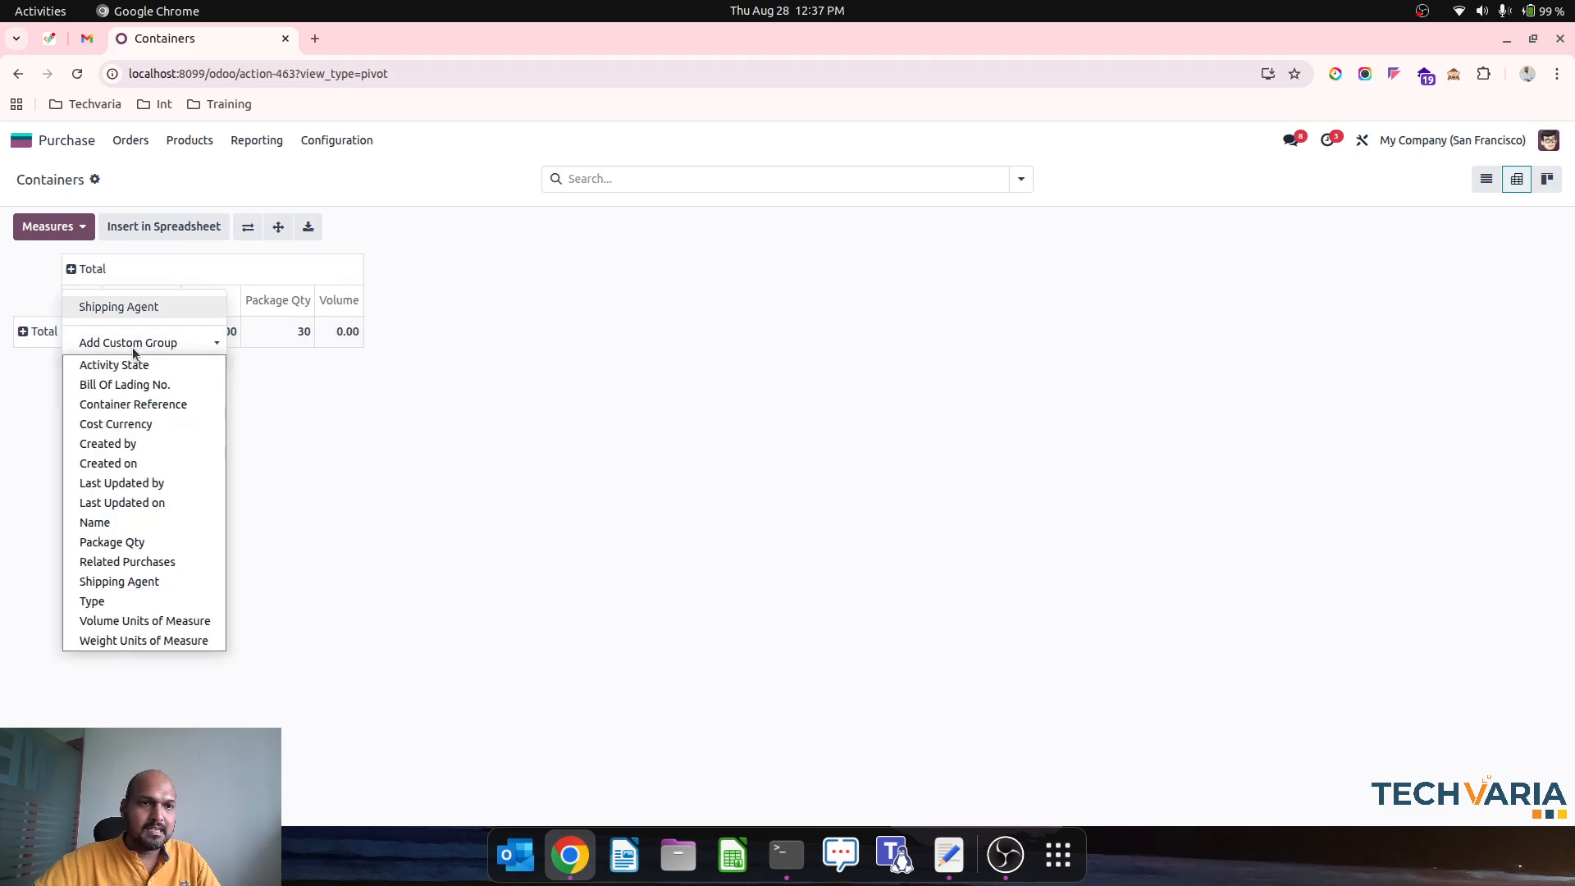
click(170, 412)
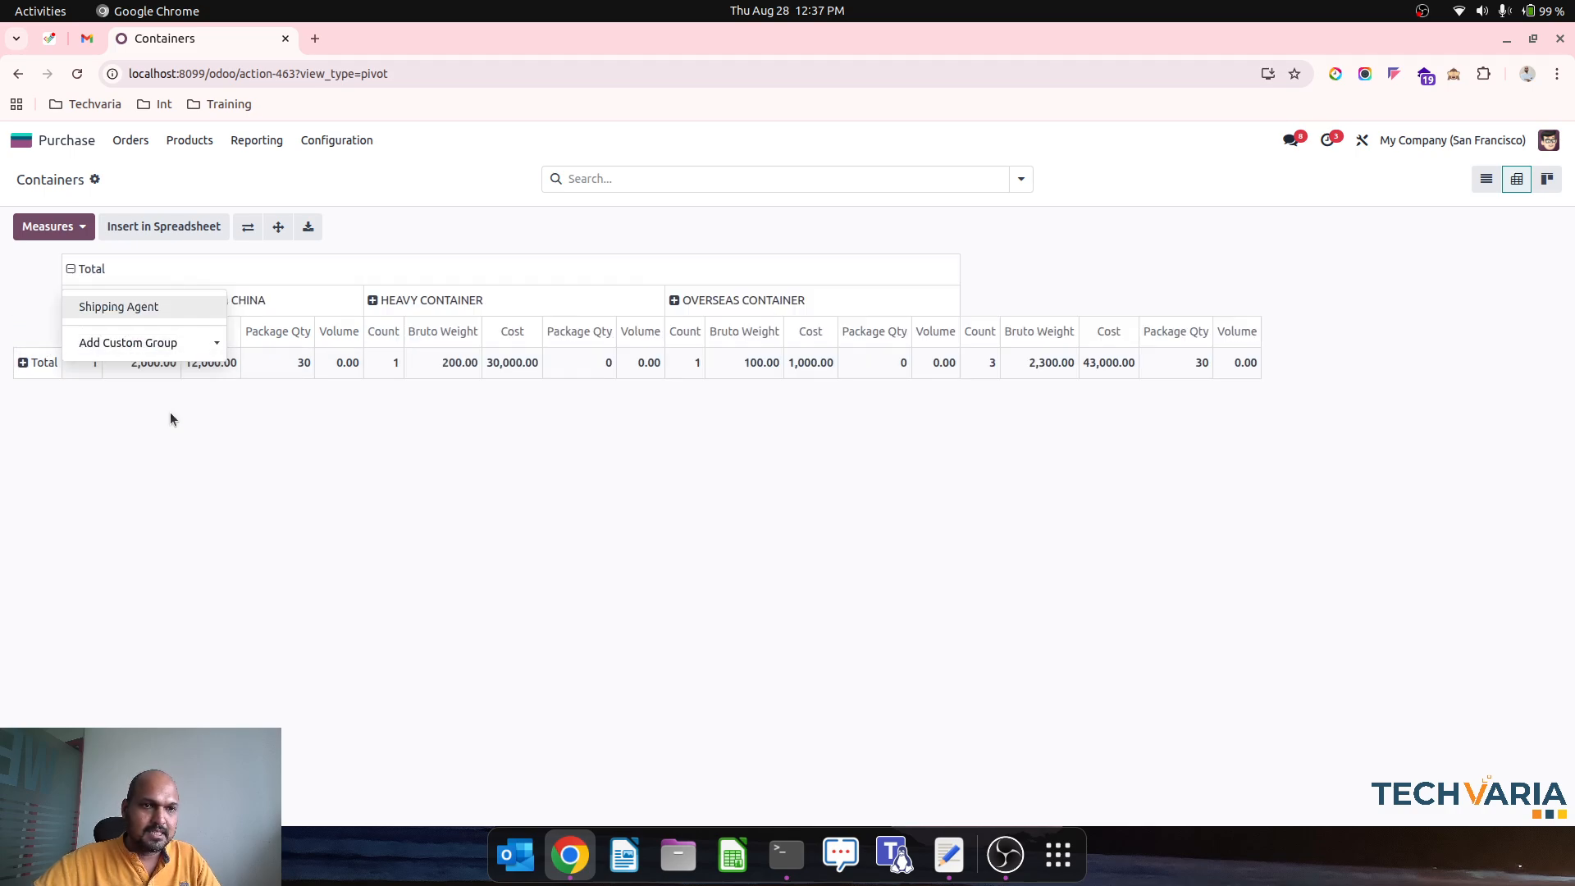
Group the pivot table's rows by Related Purchases, and flip the axes and back to compare both layouts.
click(37, 362)
click(99, 471)
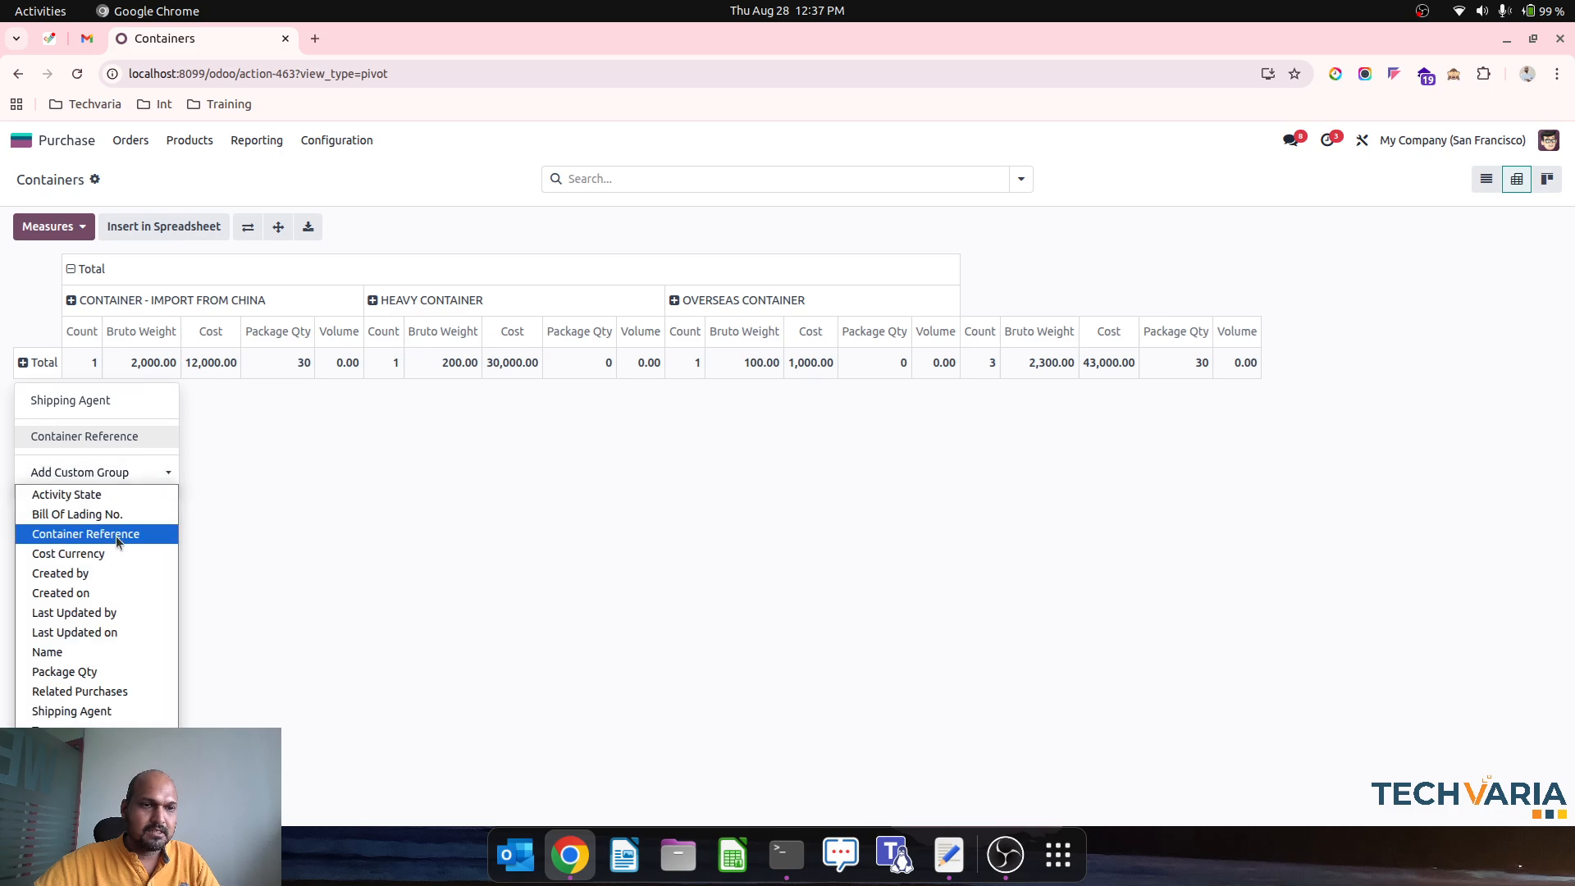
click(122, 691)
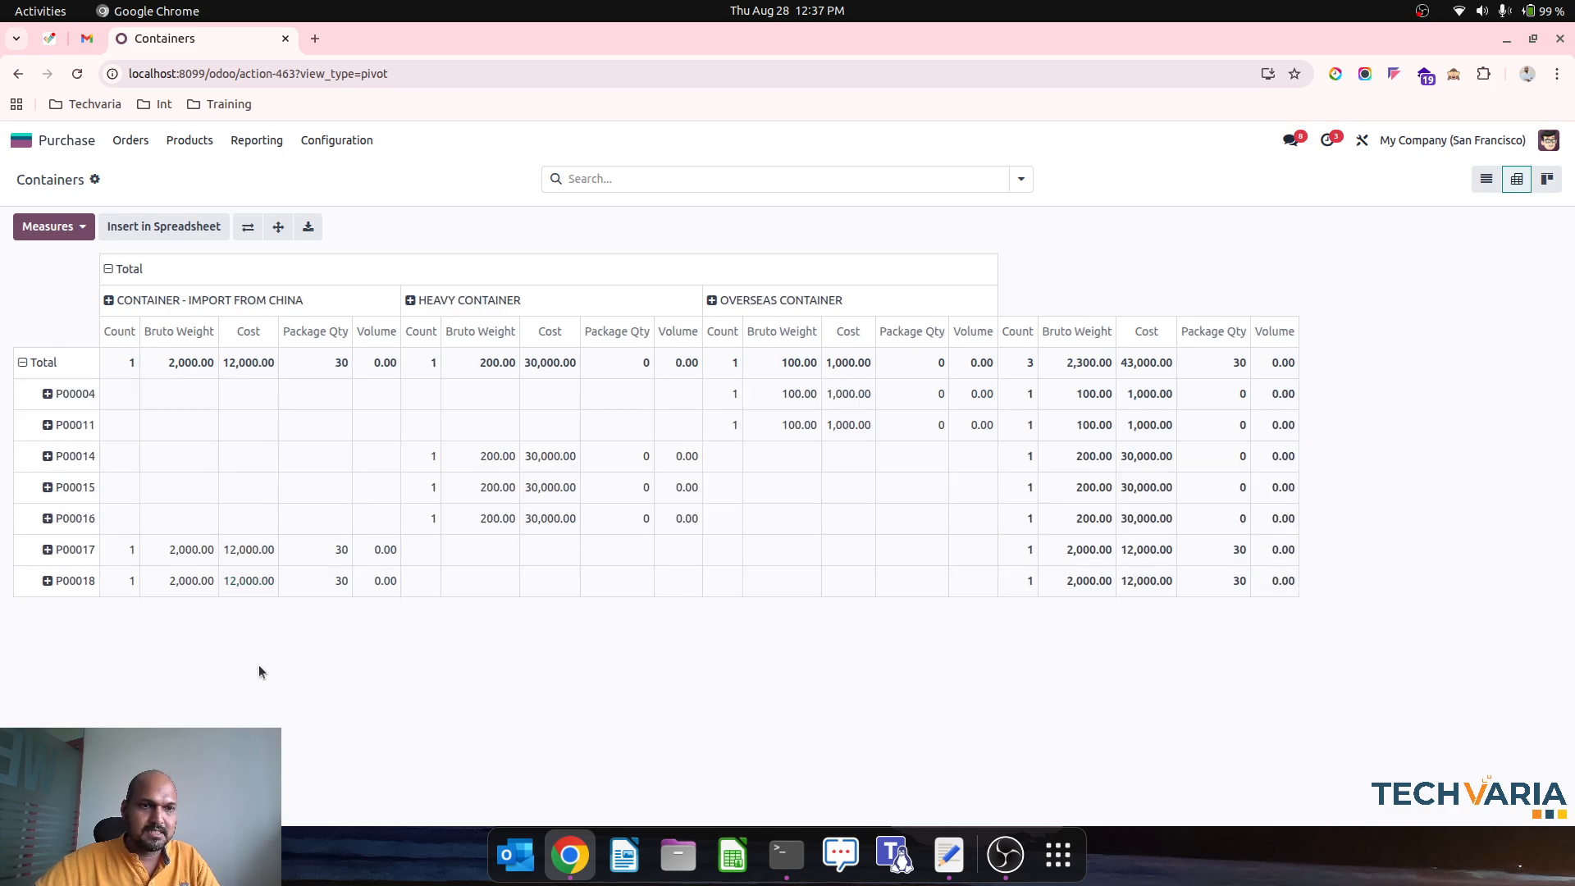
click(249, 228)
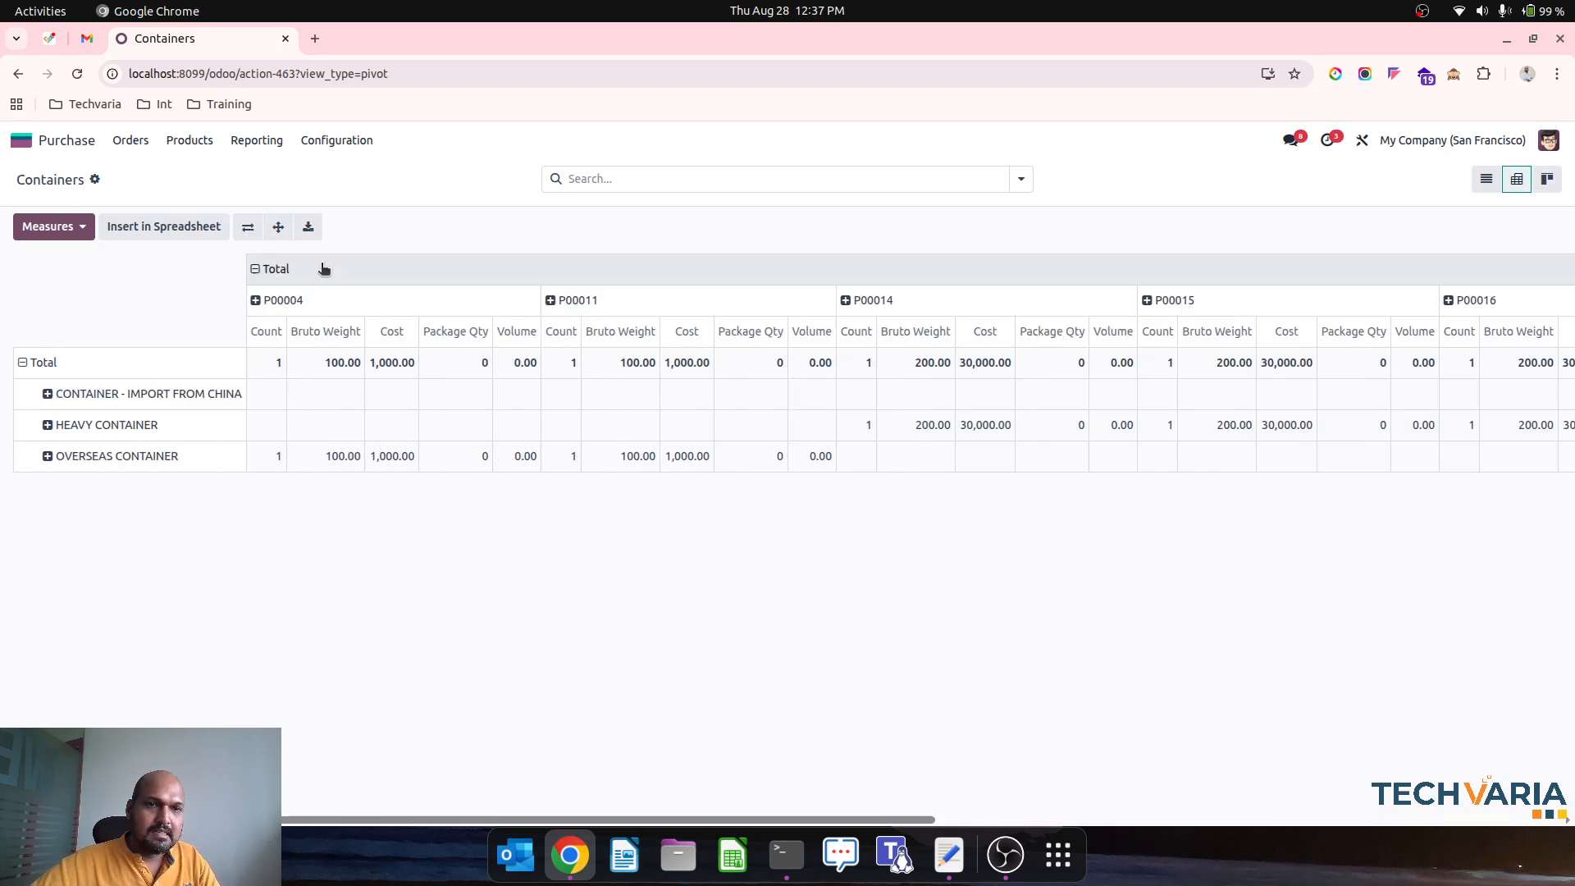
click(248, 228)
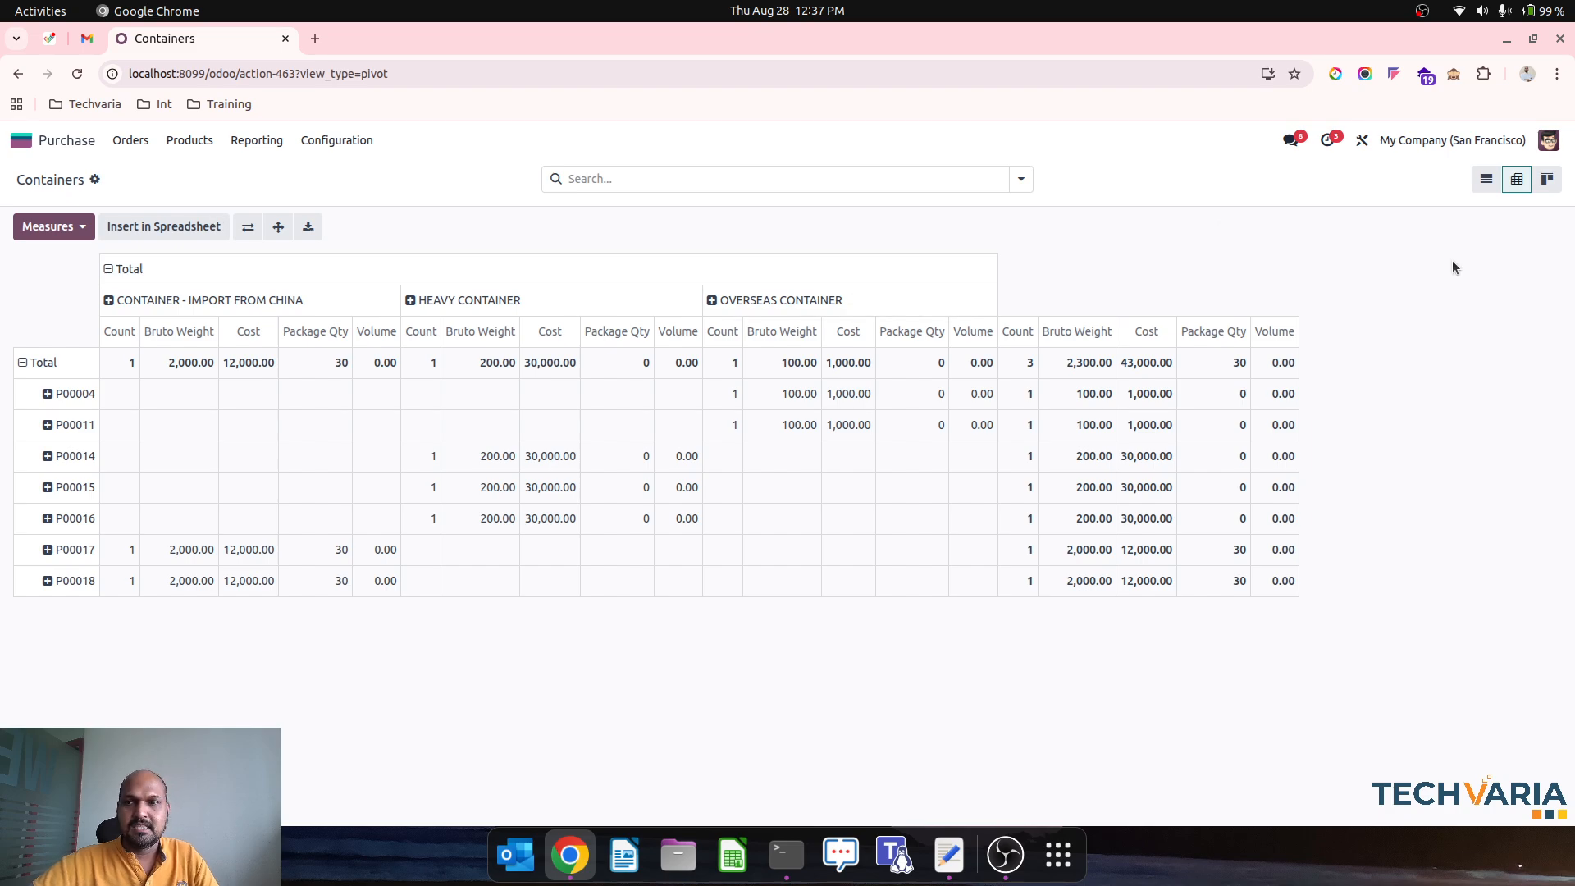
Open the China import container from the kanban view and attach the file Corporate Presentation Techvaria-Odoo.pdf to it.
click(1547, 179)
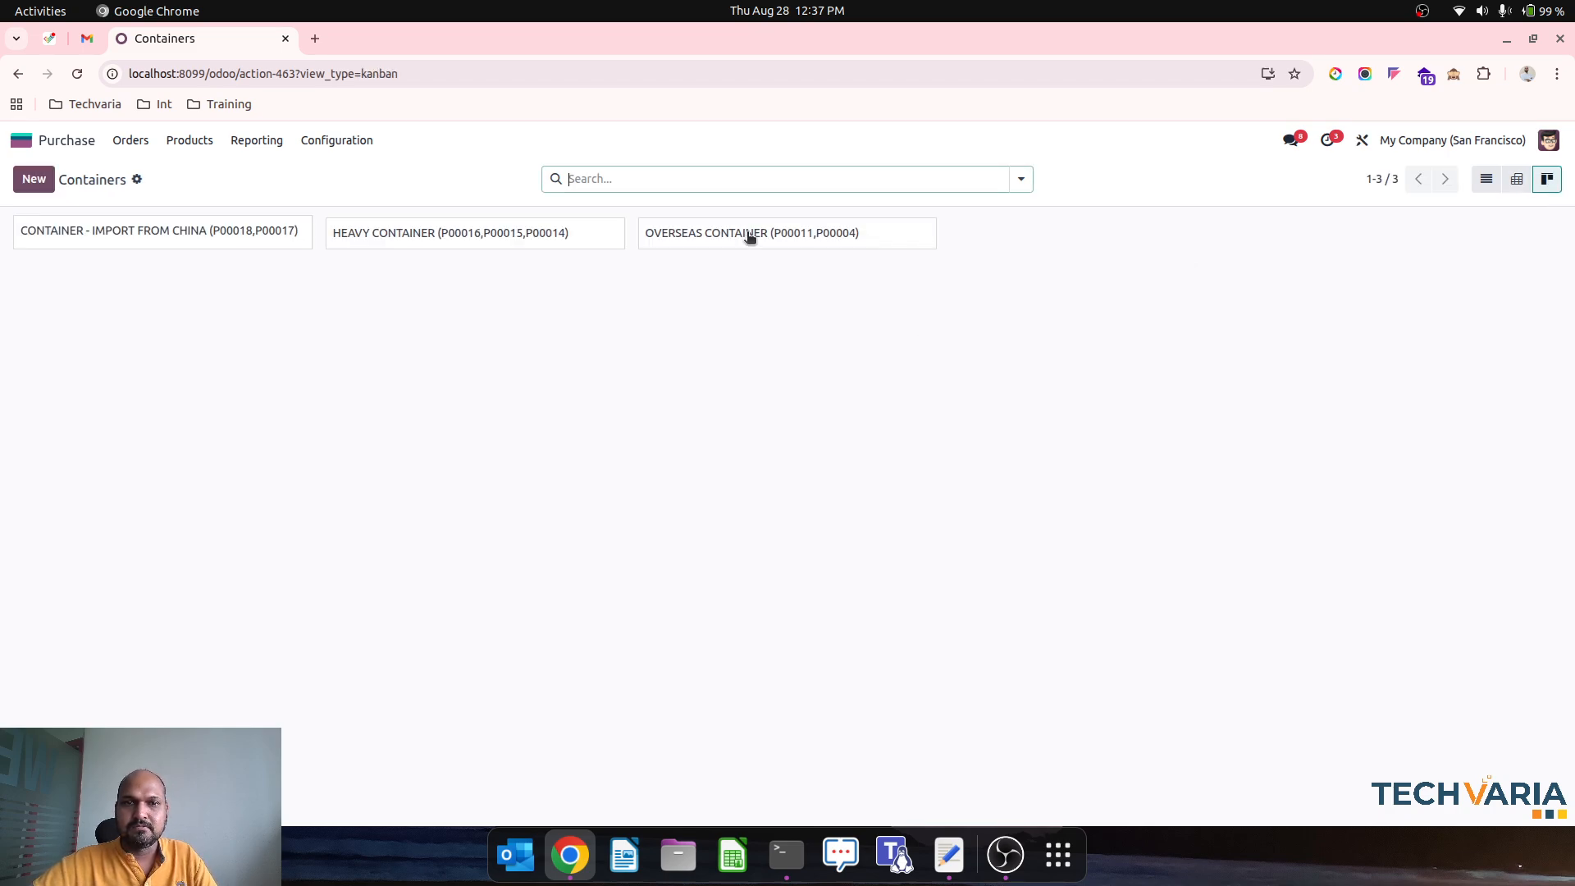
click(211, 229)
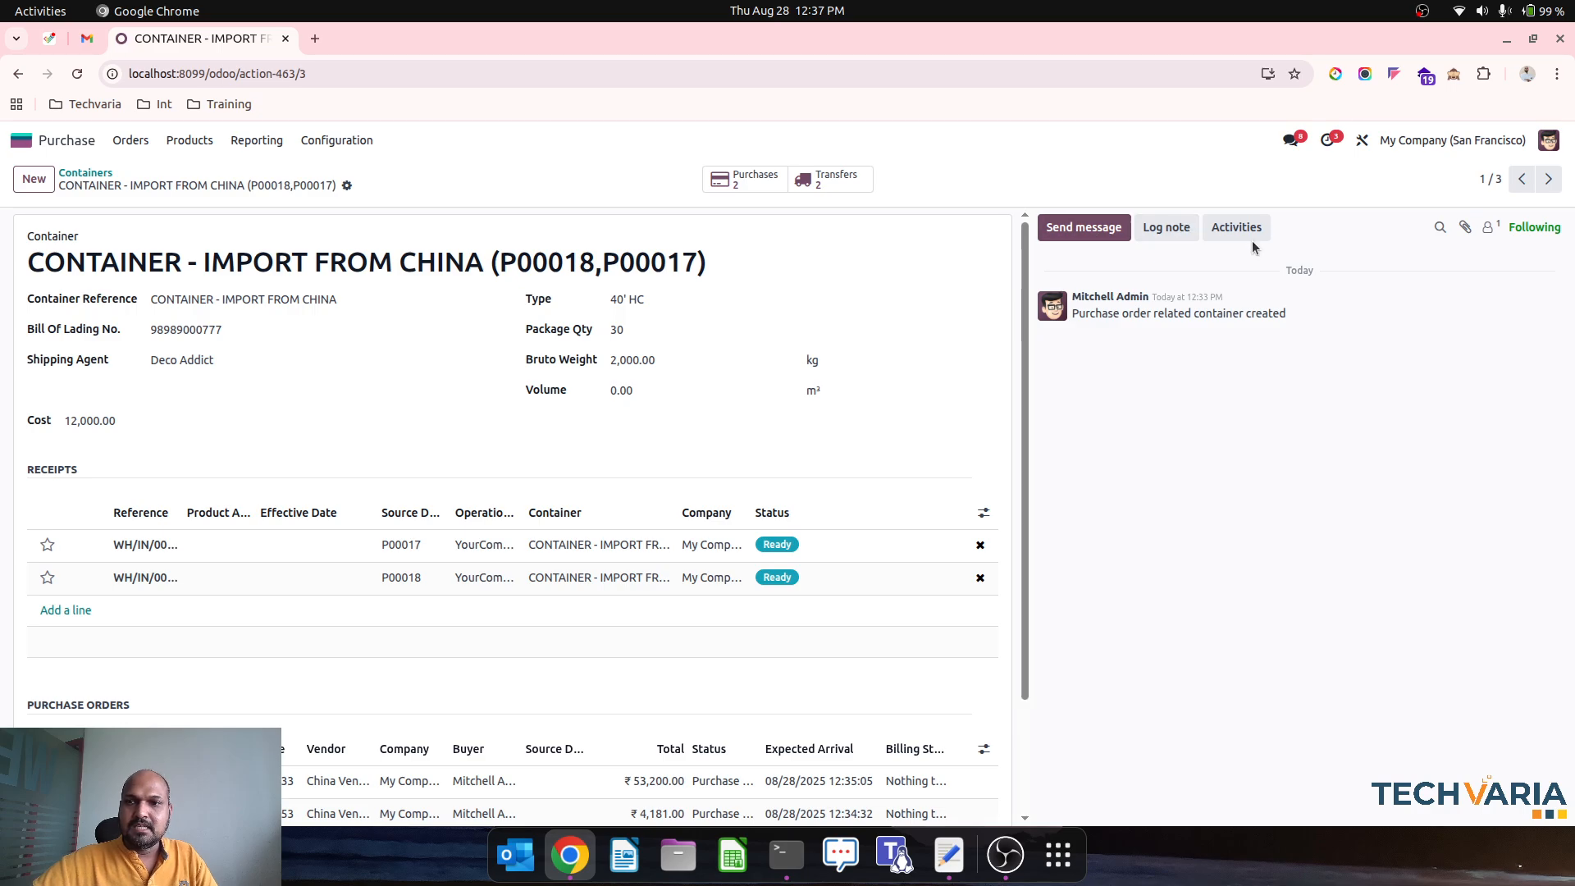
click(1466, 230)
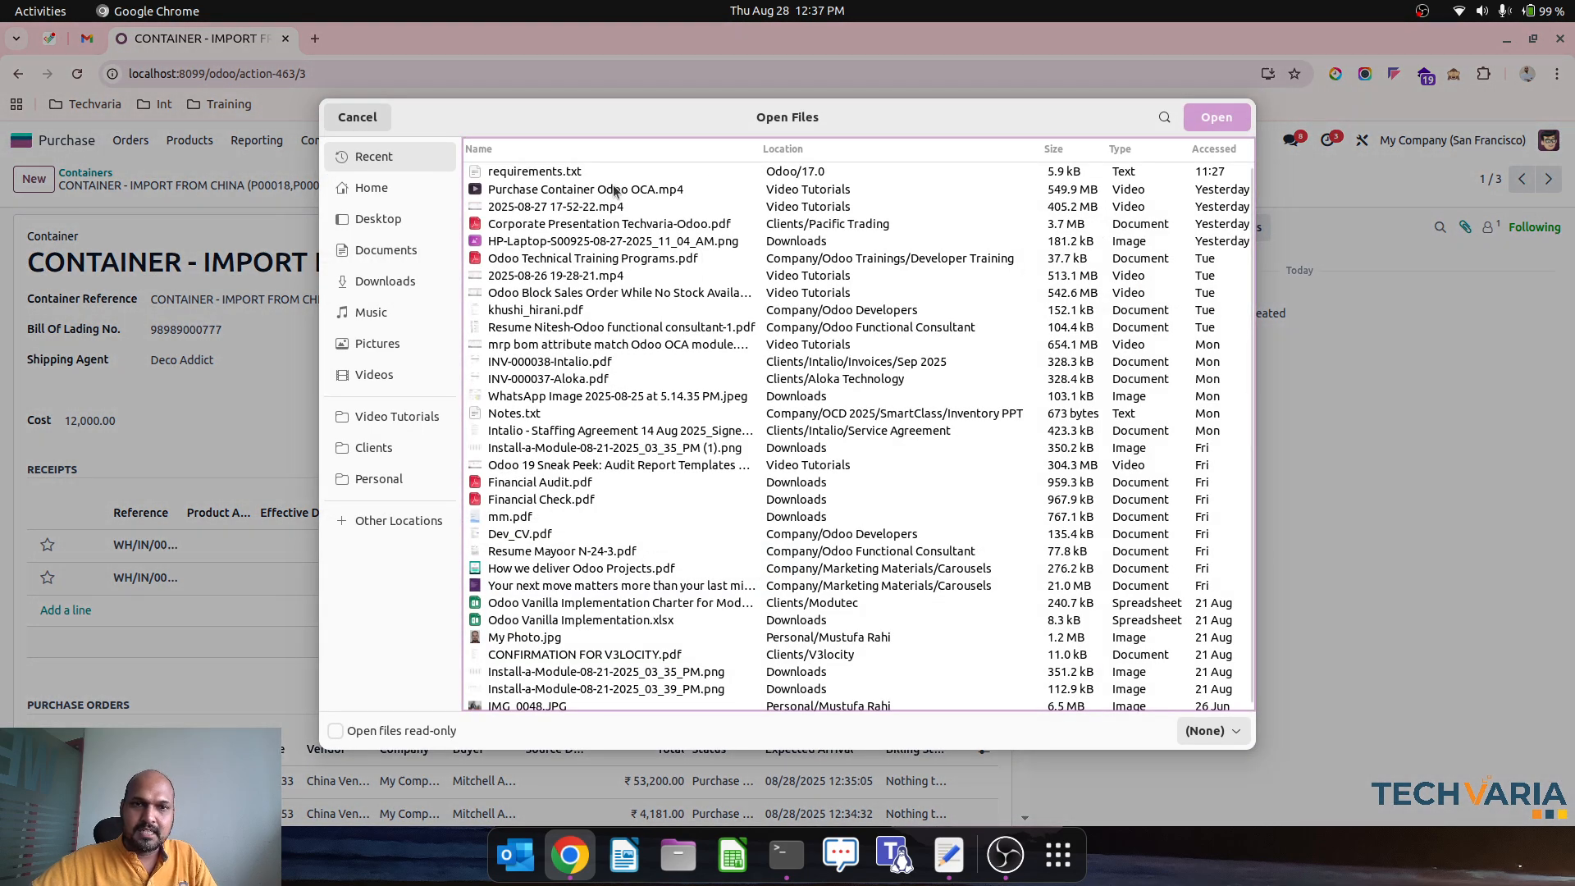
double_click(598, 224)
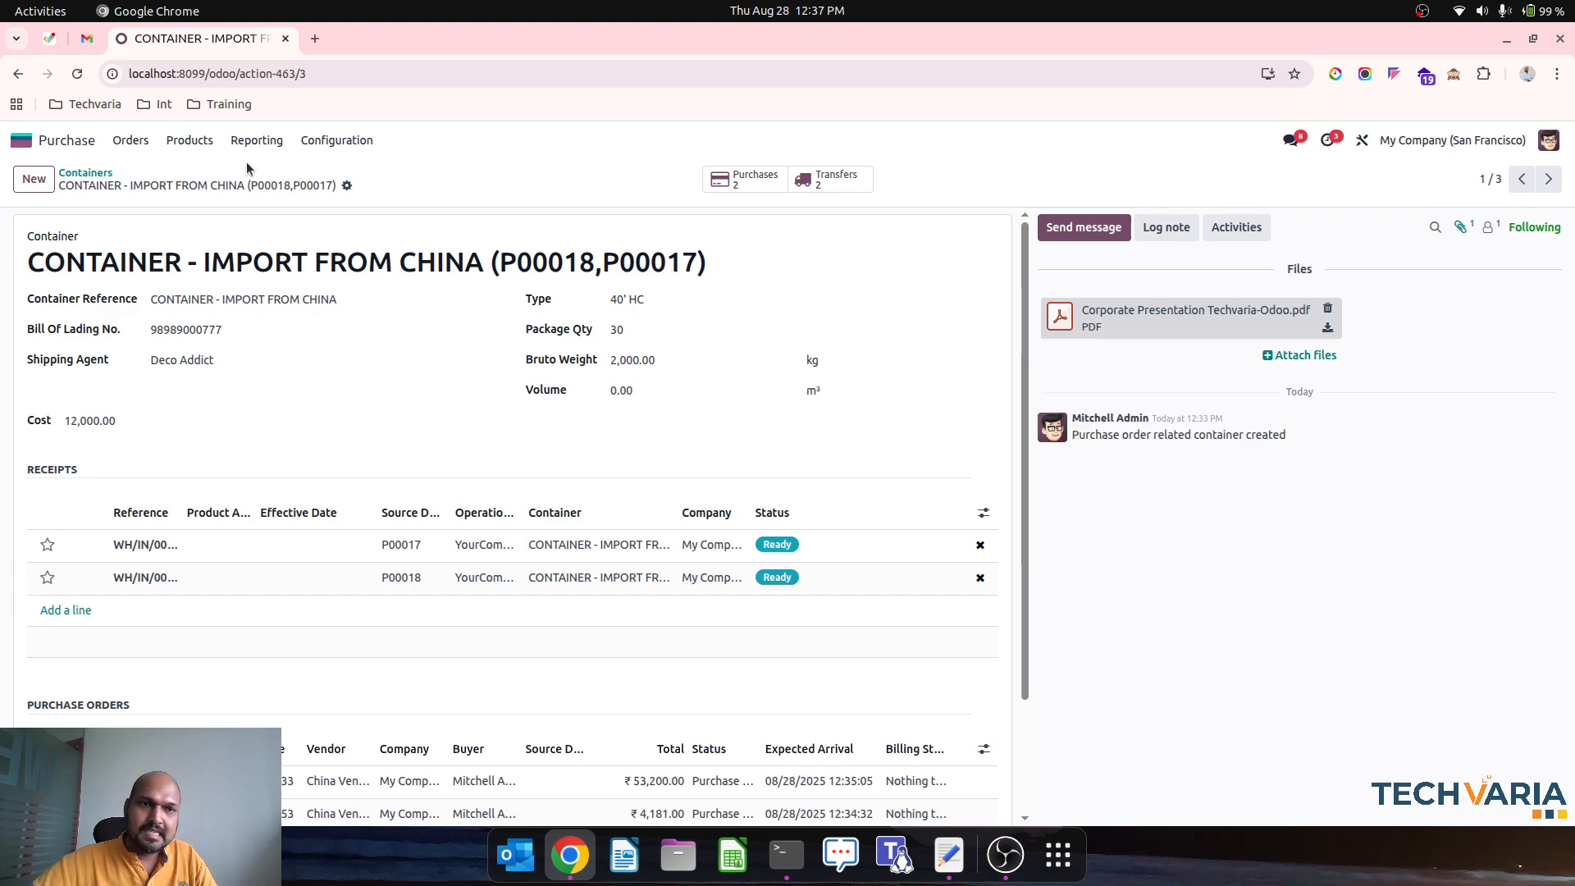
Leave the container record and open purchase order P00018 from the purchase orders list.
click(105, 172)
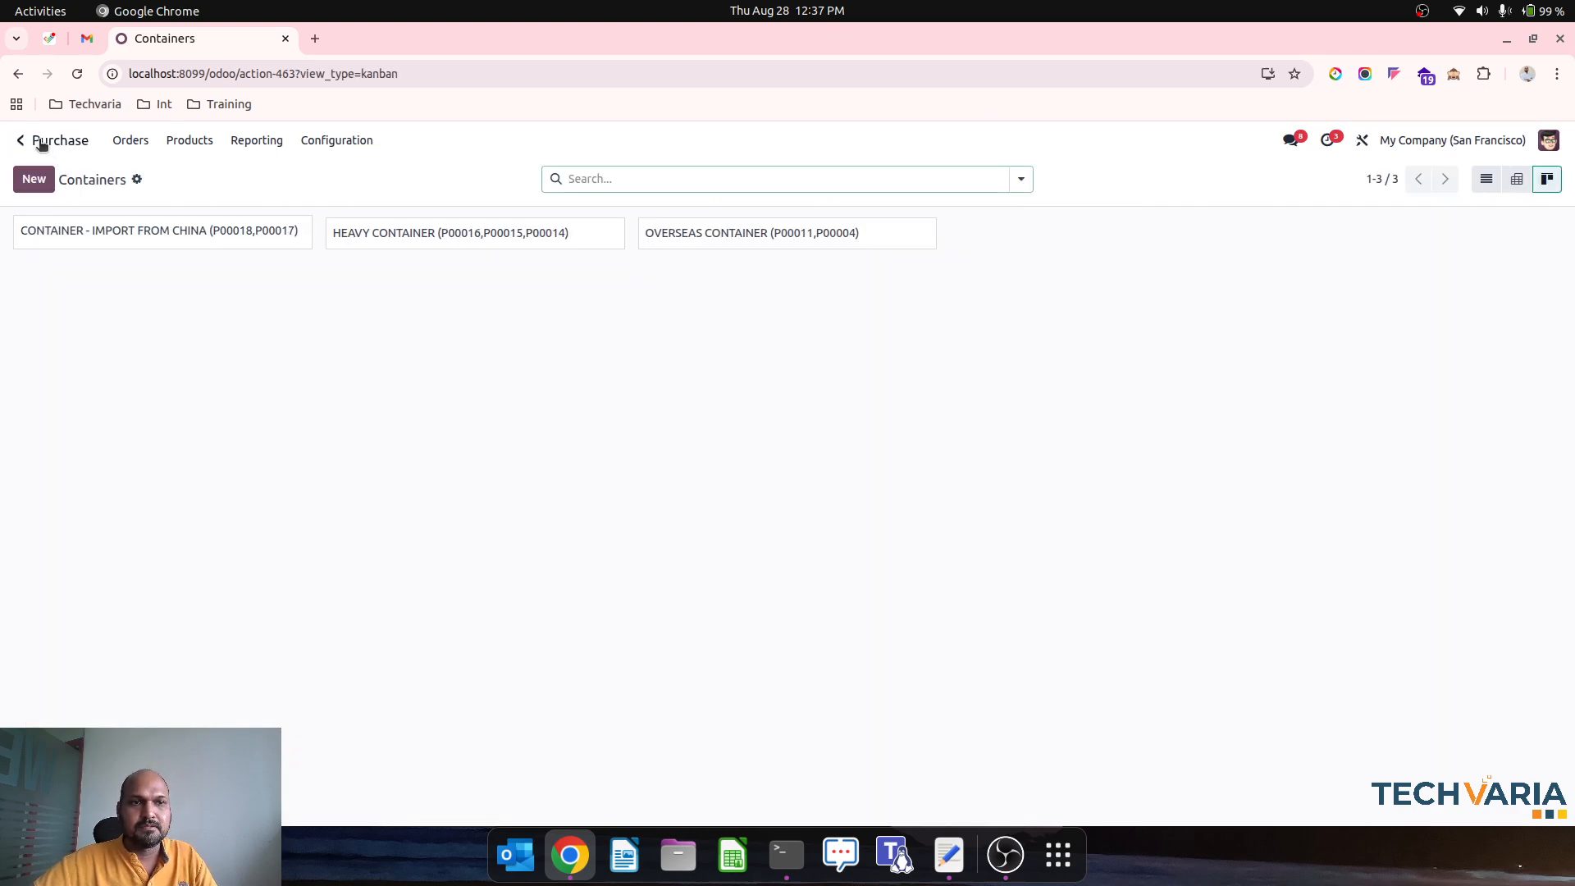
click(139, 139)
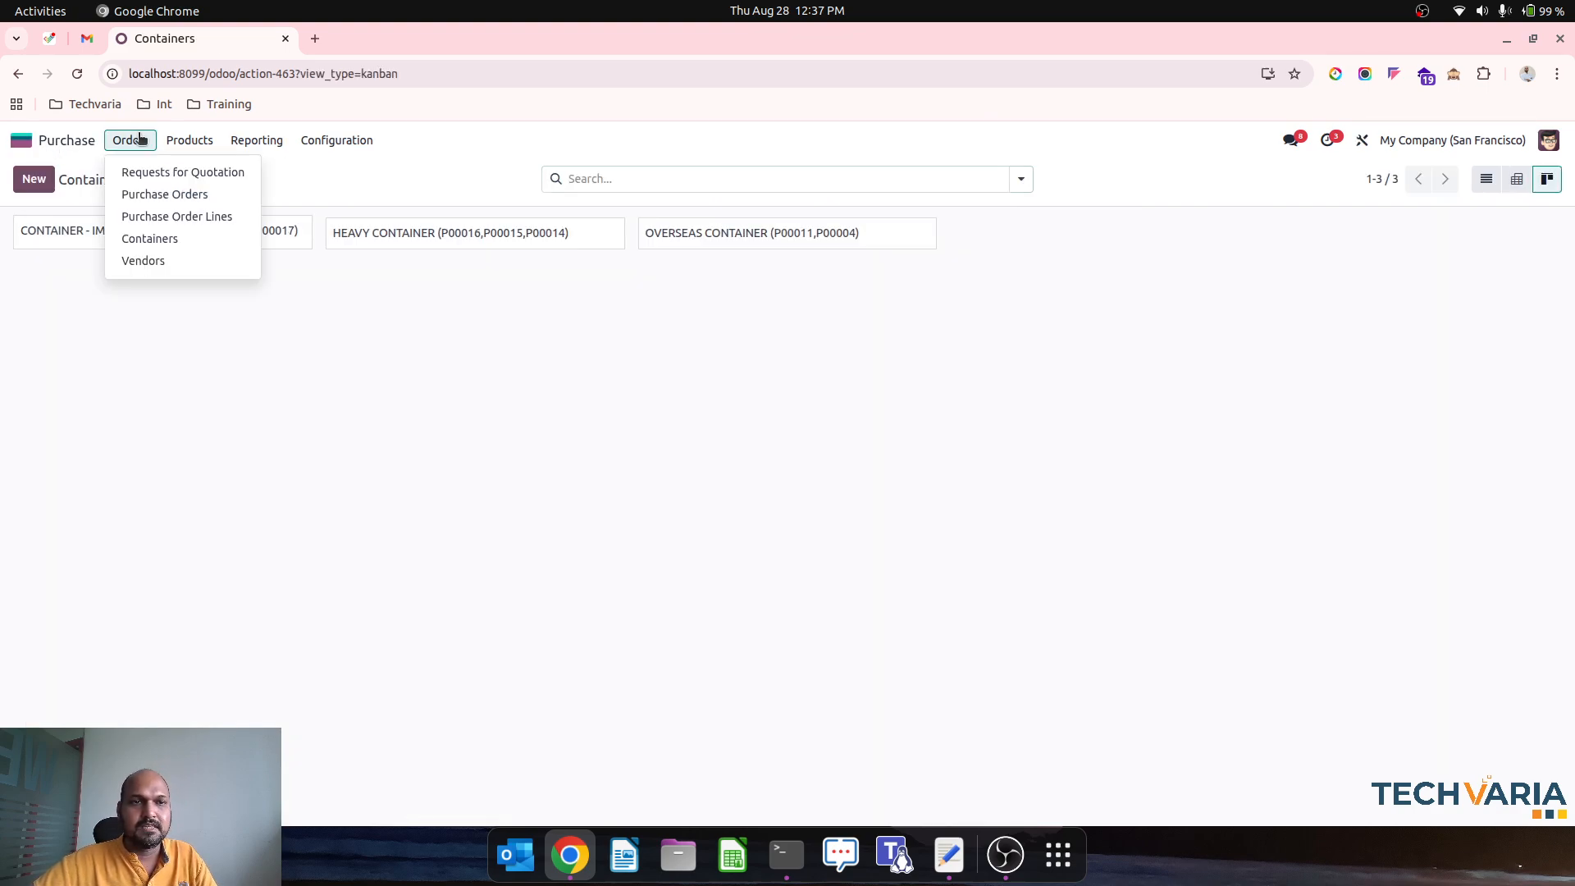
click(176, 202)
click(365, 256)
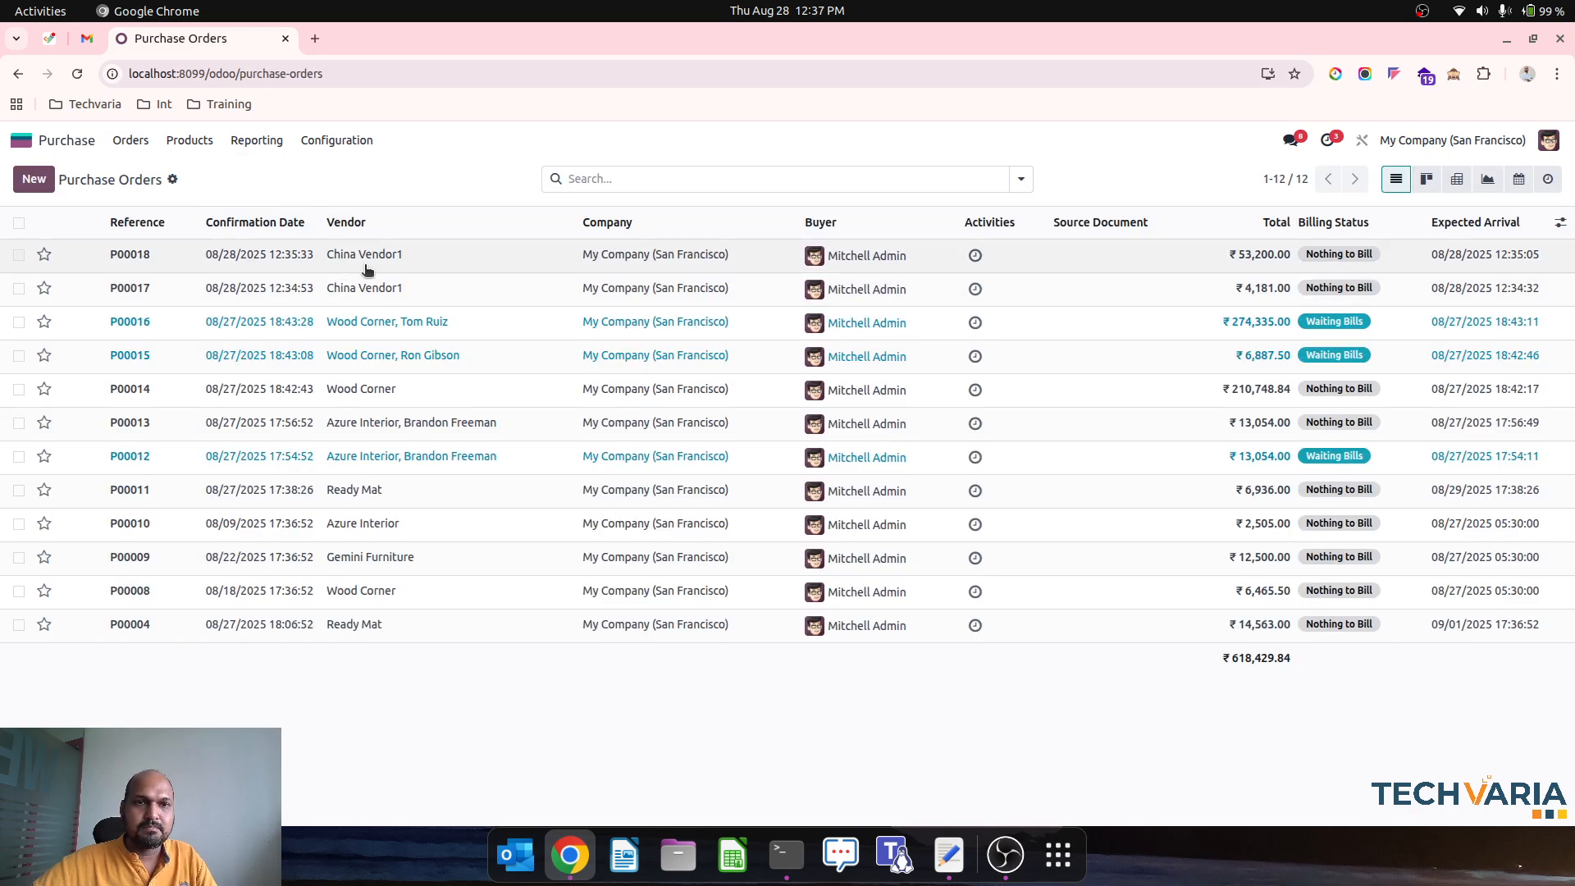
Examine the China import container linked in the order's other information, and return to the order's product lines.
click(183, 465)
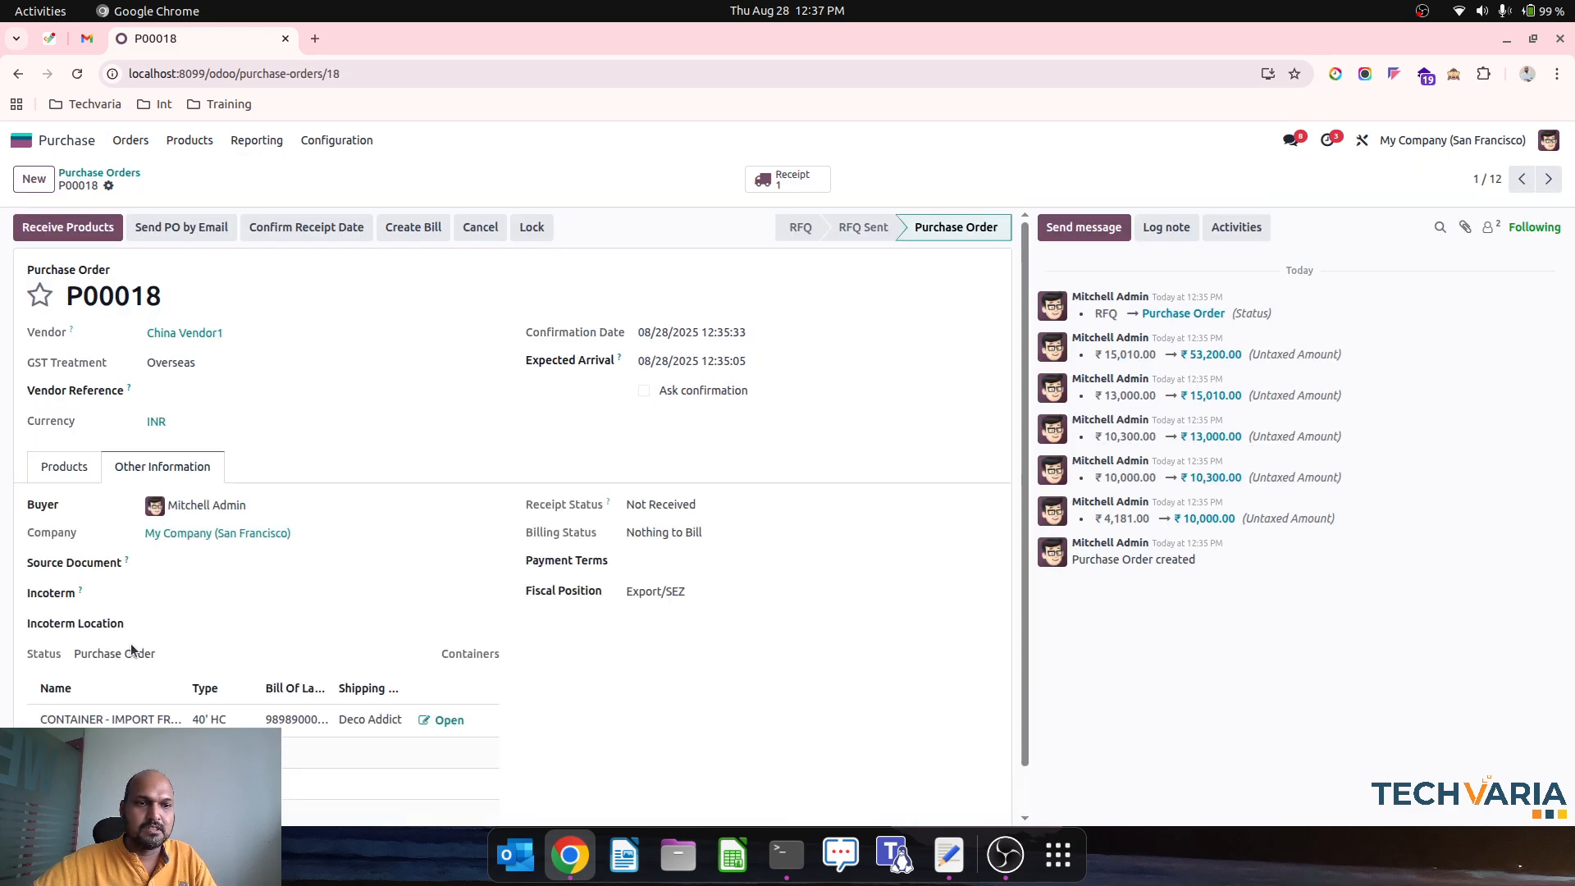
click(197, 721)
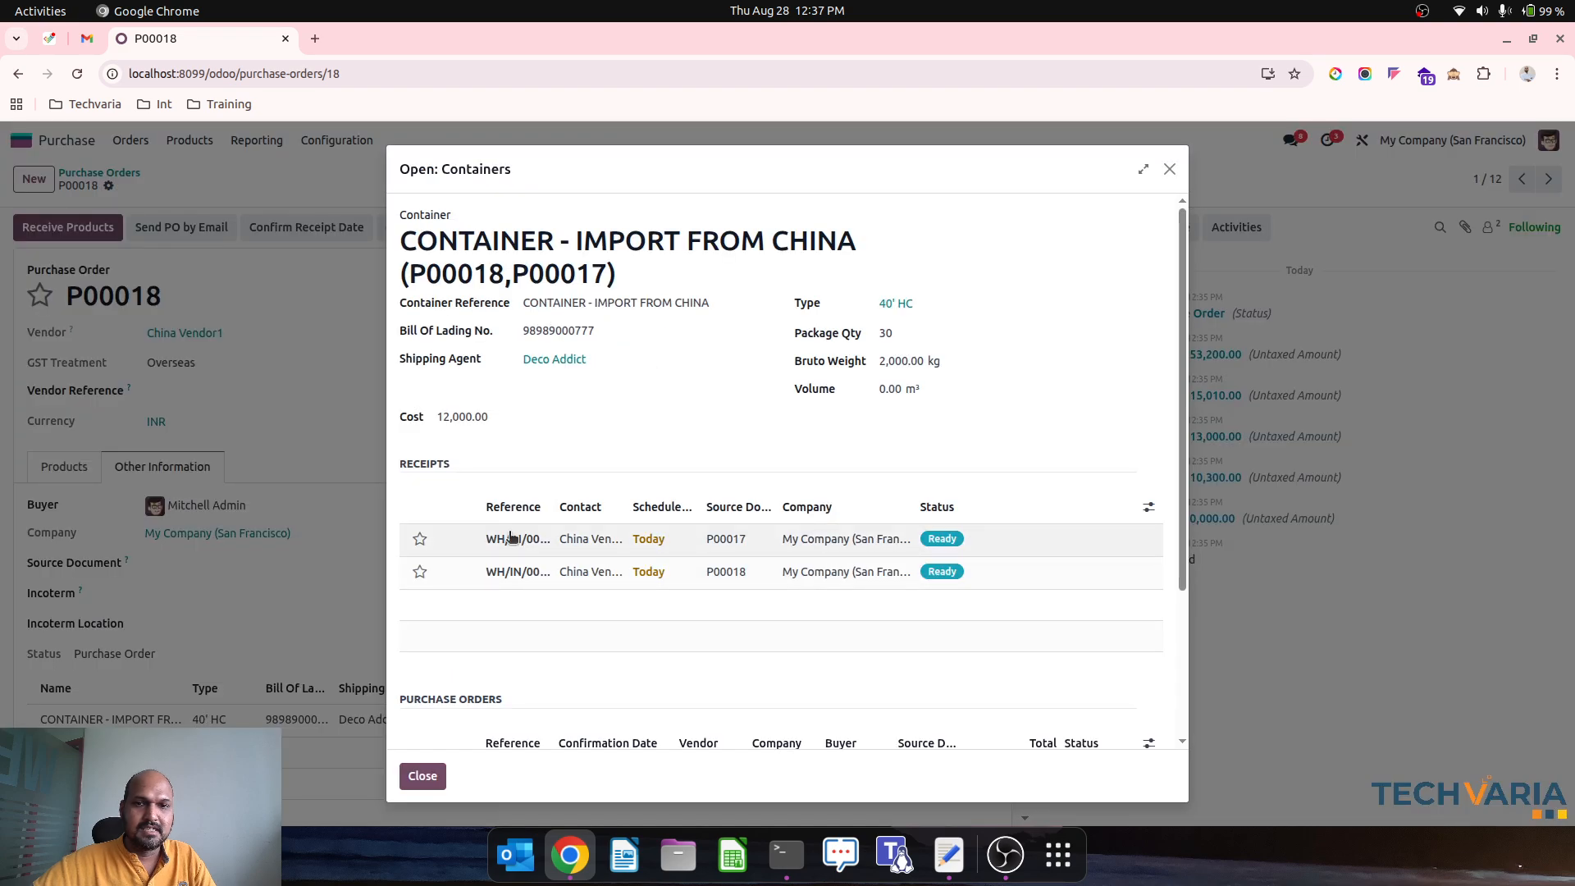
scroll(722, 527, down, 3)
scroll(715, 503, up, 3)
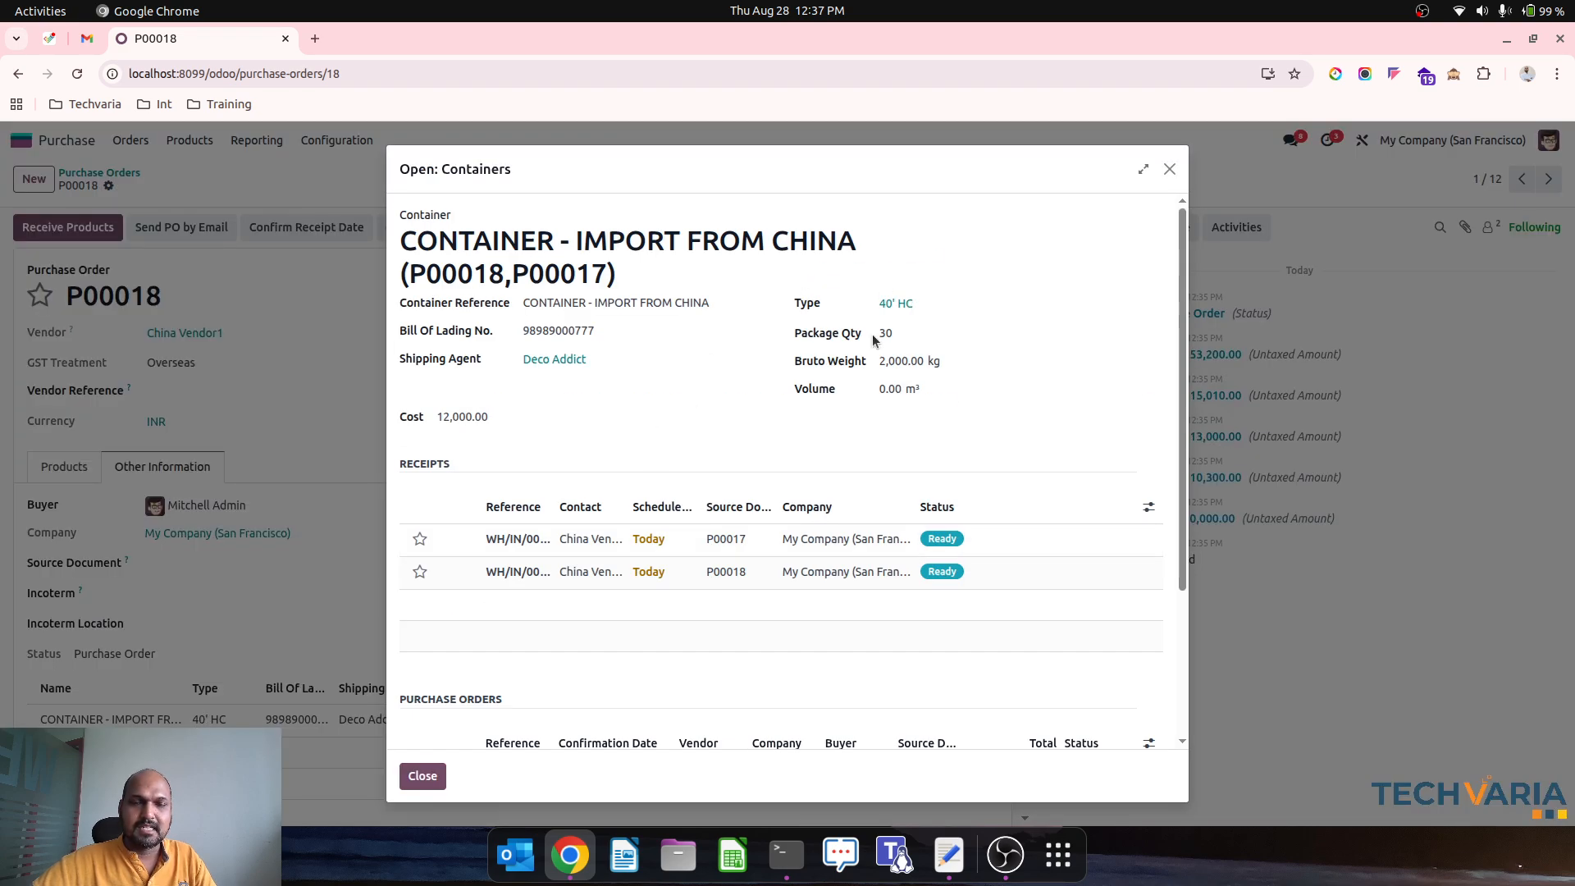
click(424, 776)
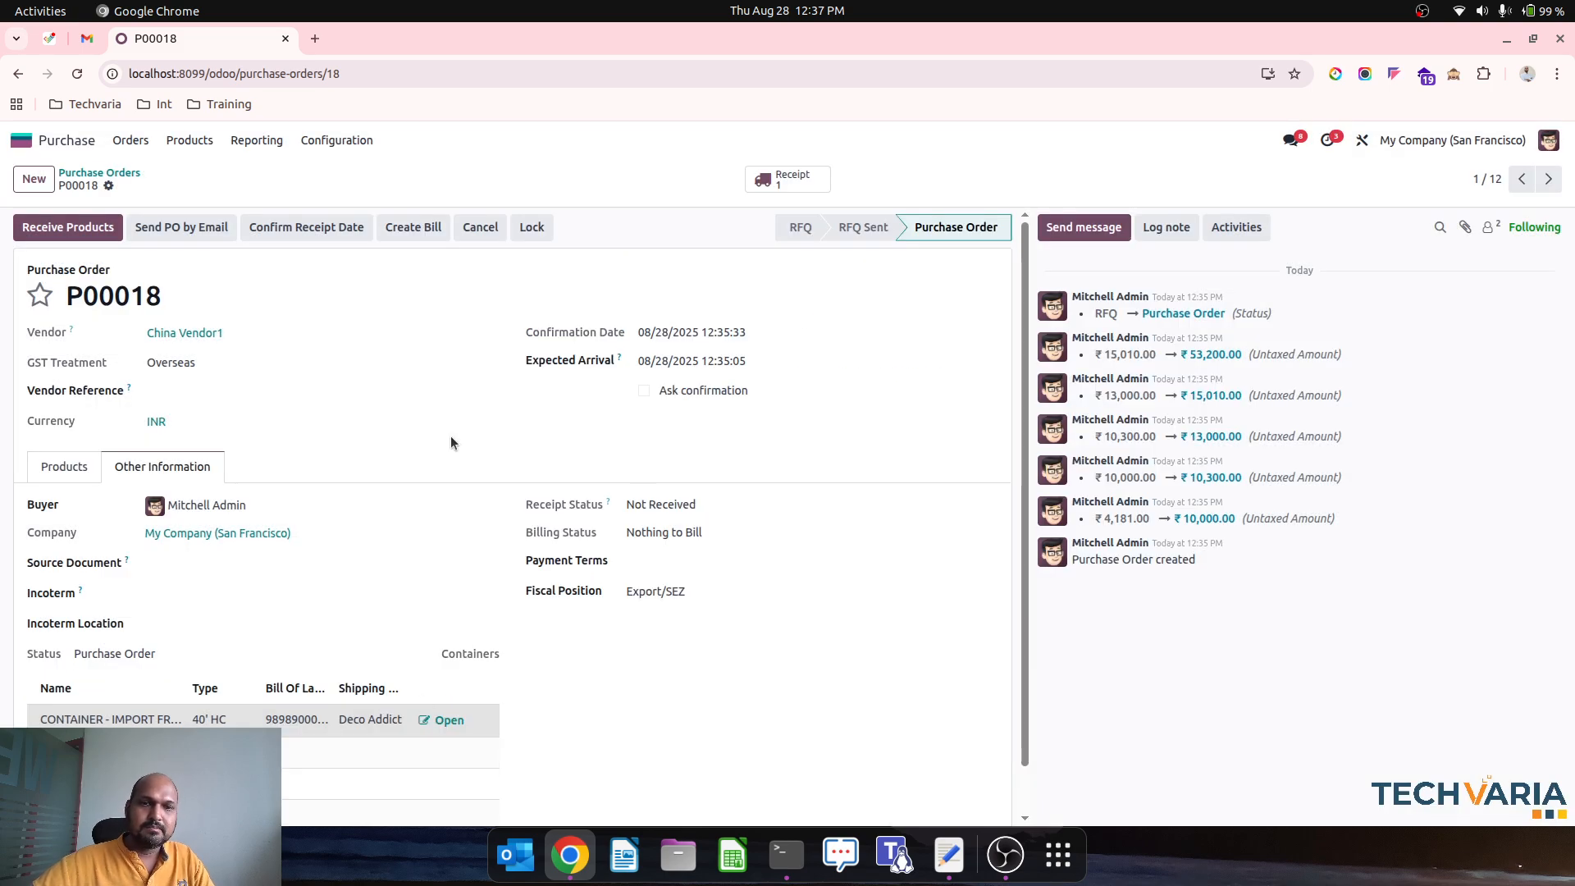
click(74, 460)
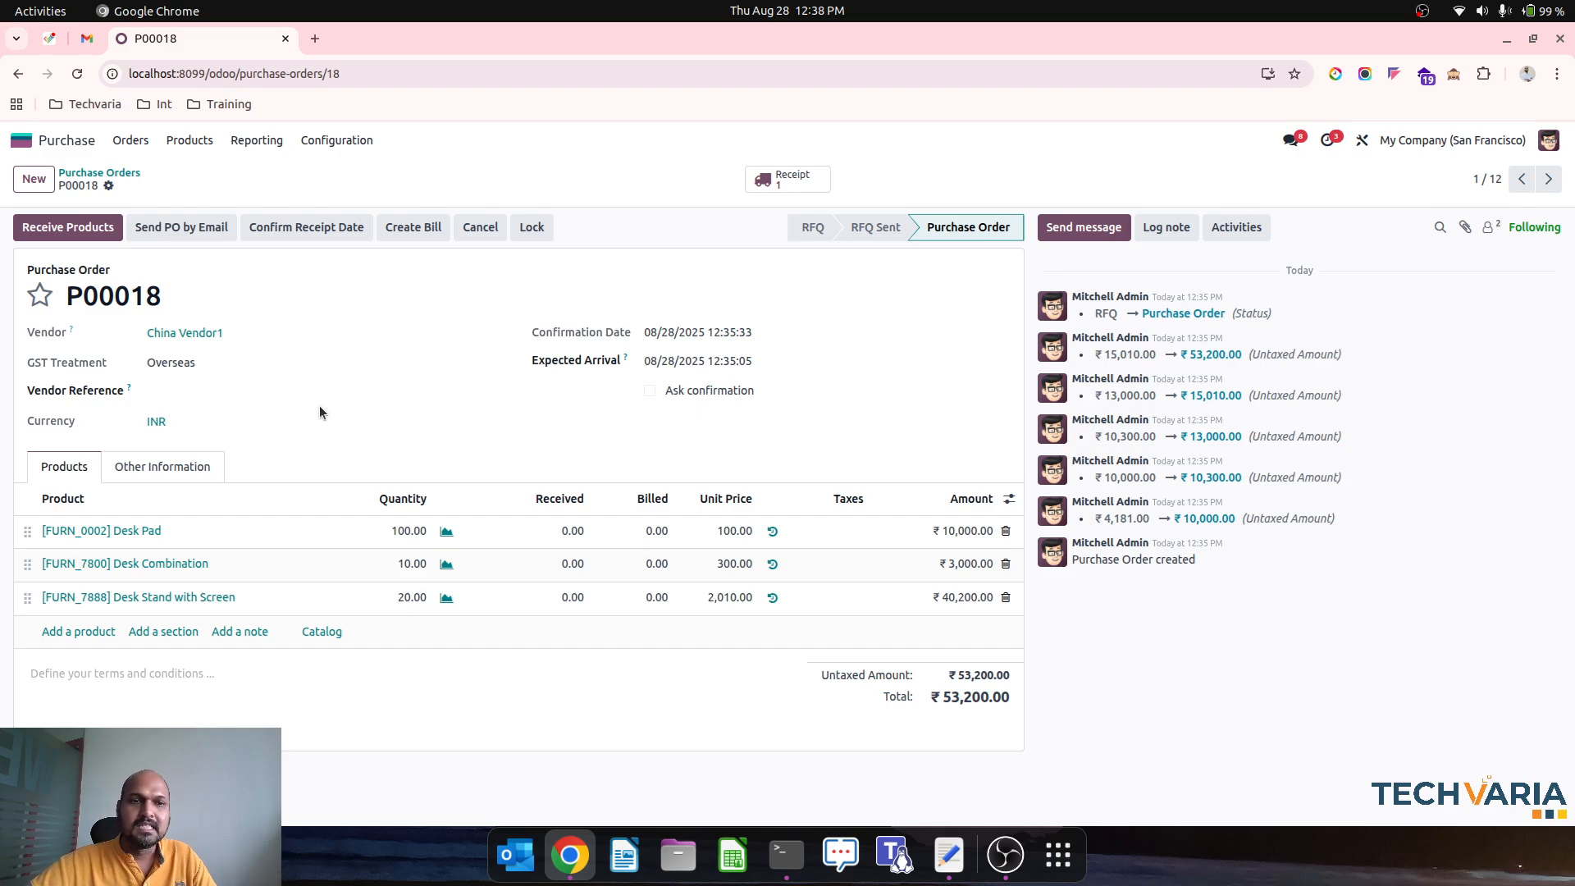
click(153, 150)
click(470, 151)
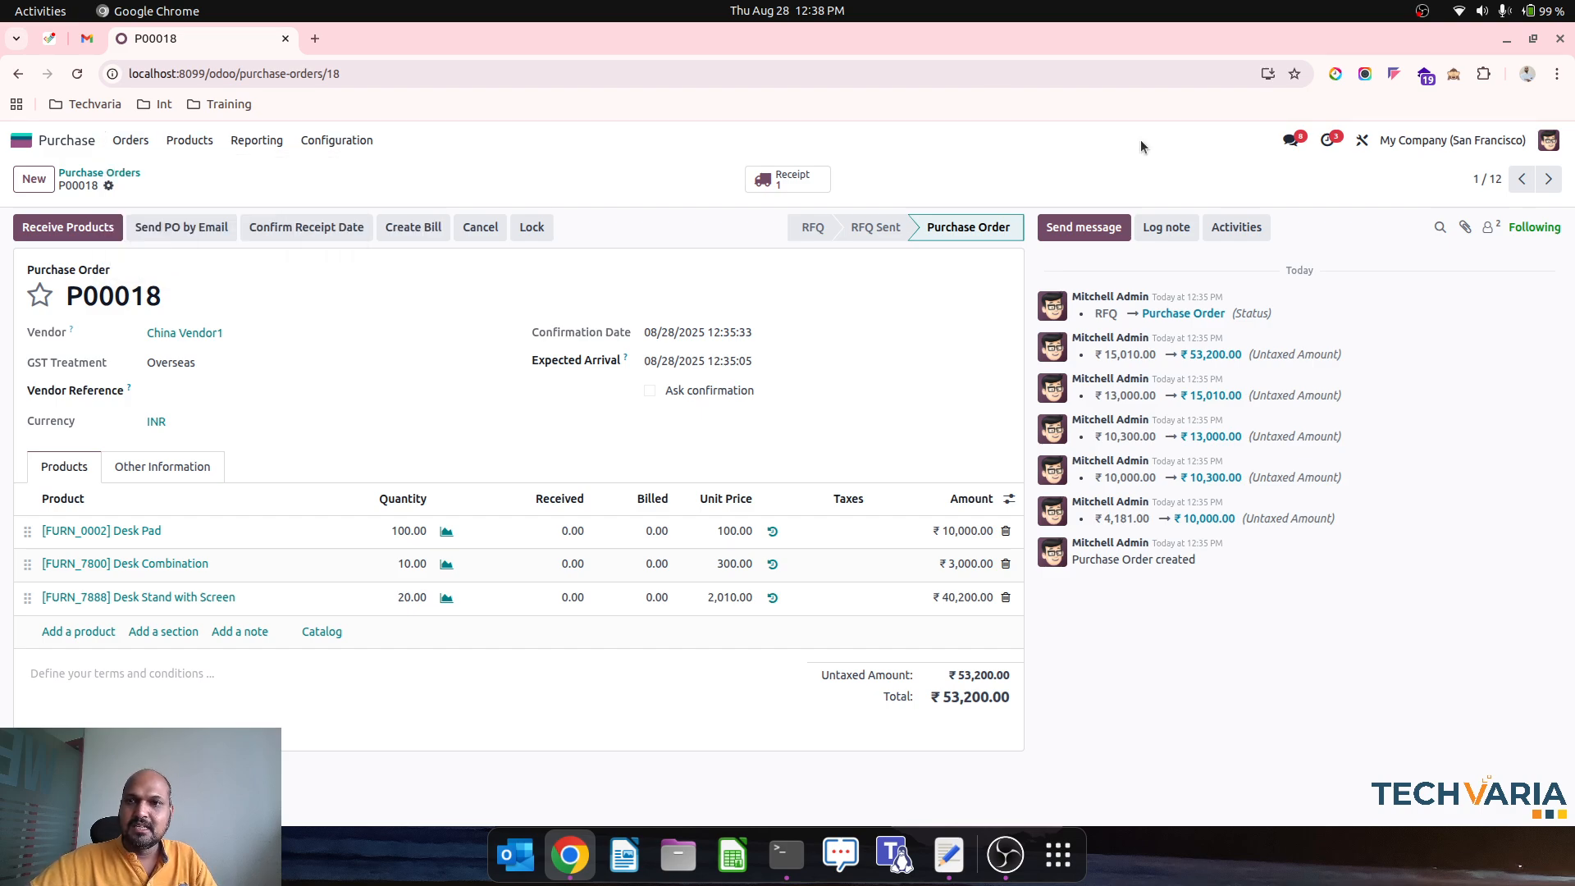